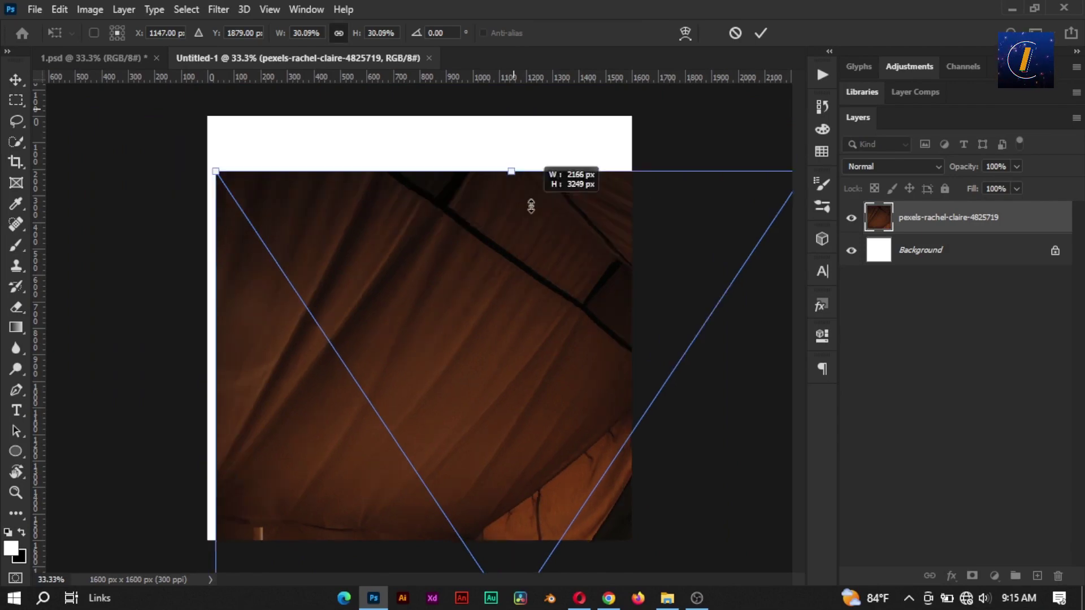
- Scale the tent photo to 29.85% and position it flush with the canvas's top-left corner to cover the whole canvas
left_click_drag(503, 379, 436, 233)
left_click_drag(443, 116, 443, 45)
left_click_drag(461, 340, 606, 463)
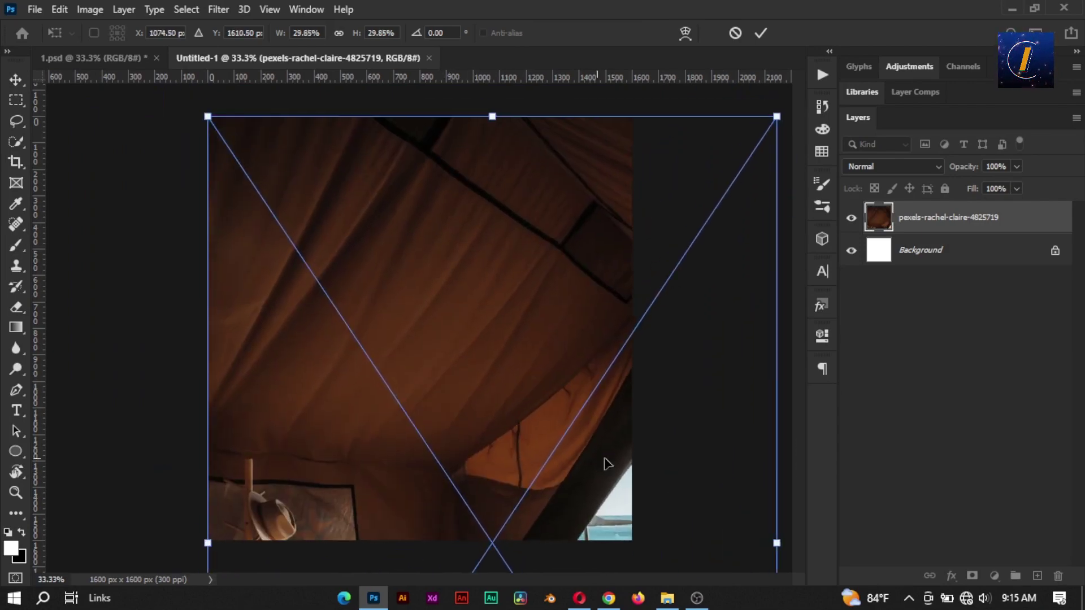
key("Return")
left_click(894, 416)
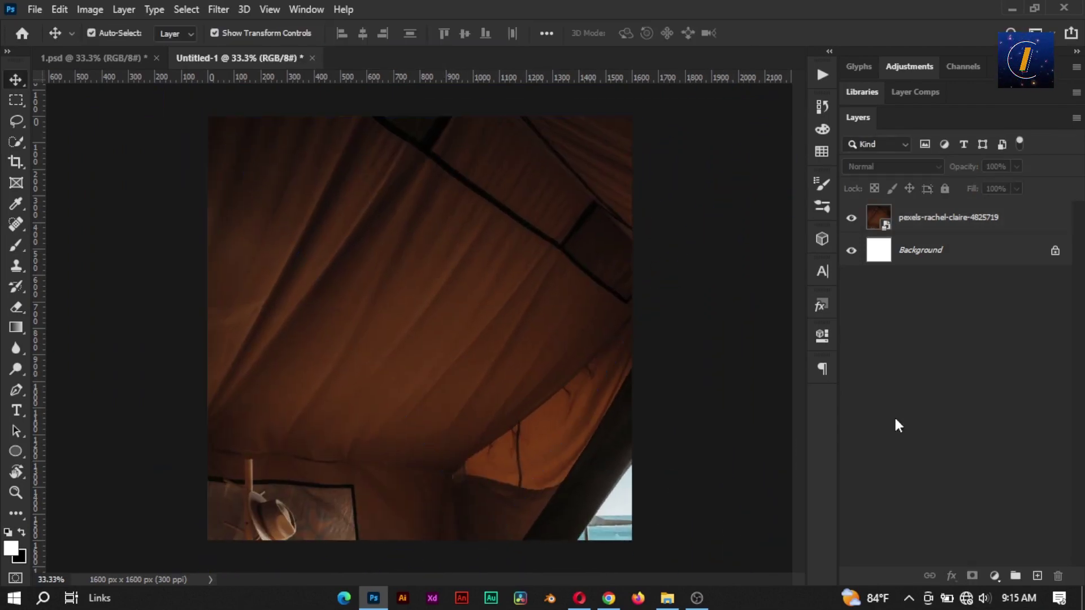
- Add a Brightness/Contrast adjustment clipped to the tent photo and set its brightness to -22
left_click(994, 575)
left_click(972, 342)
key("ctrl+alt+g")
left_click_drag(703, 385, 702, 384)
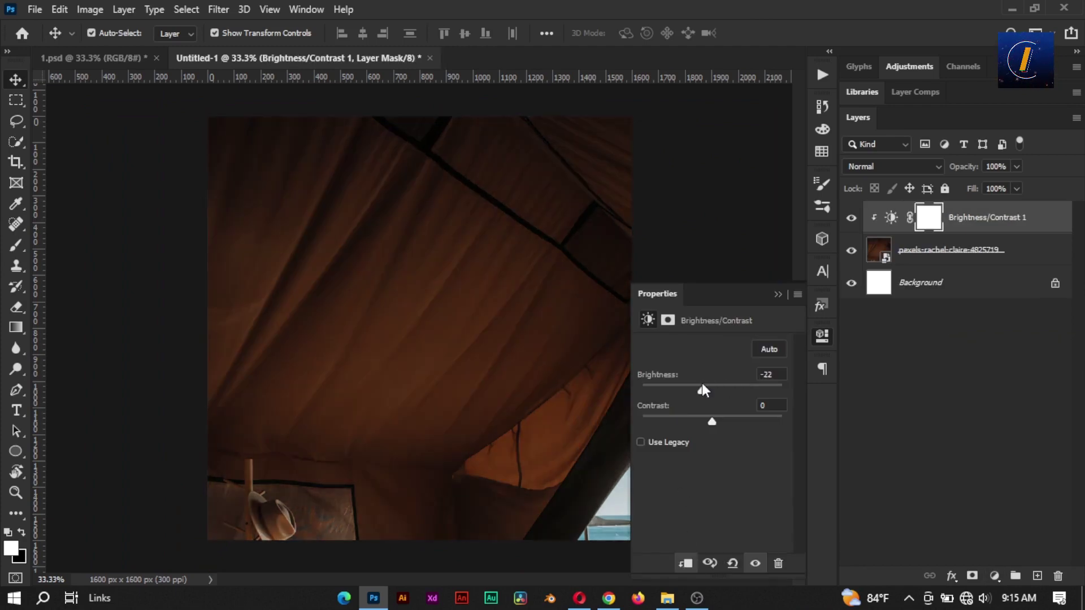
- Add a Levels adjustment clipped to the tent photo and tune its input and output sliders to darken the image
left_click(994, 575)
left_click(998, 355)
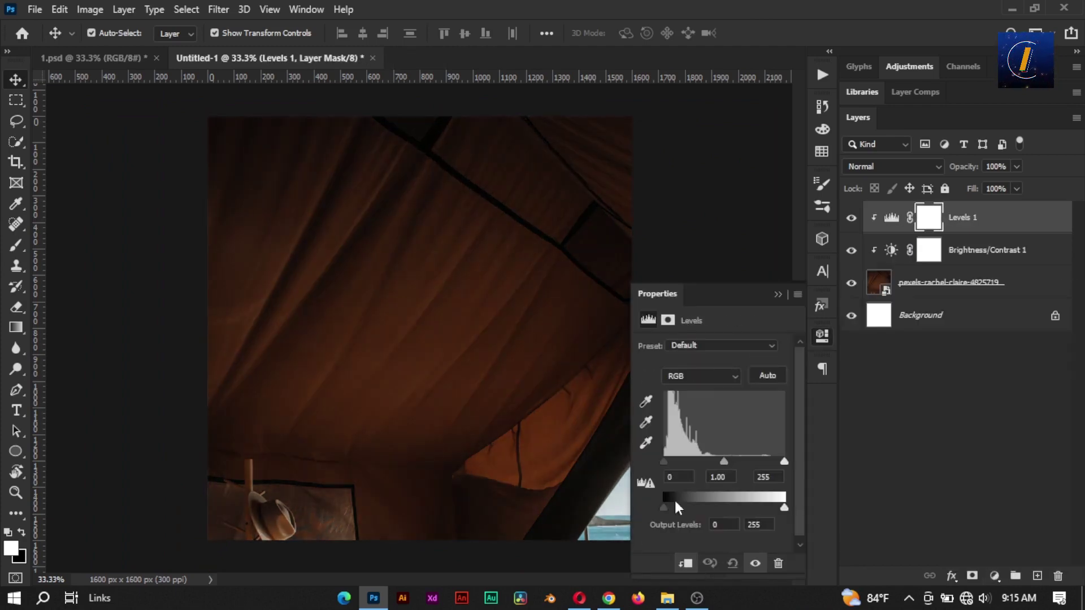
left_click_drag(665, 463, 780, 464)
left_click_drag(779, 507, 781, 505)
- Add a Curves adjustment clipped to the tent photo and fine-tune its black and white points
left_click(994, 575)
left_click(983, 368)
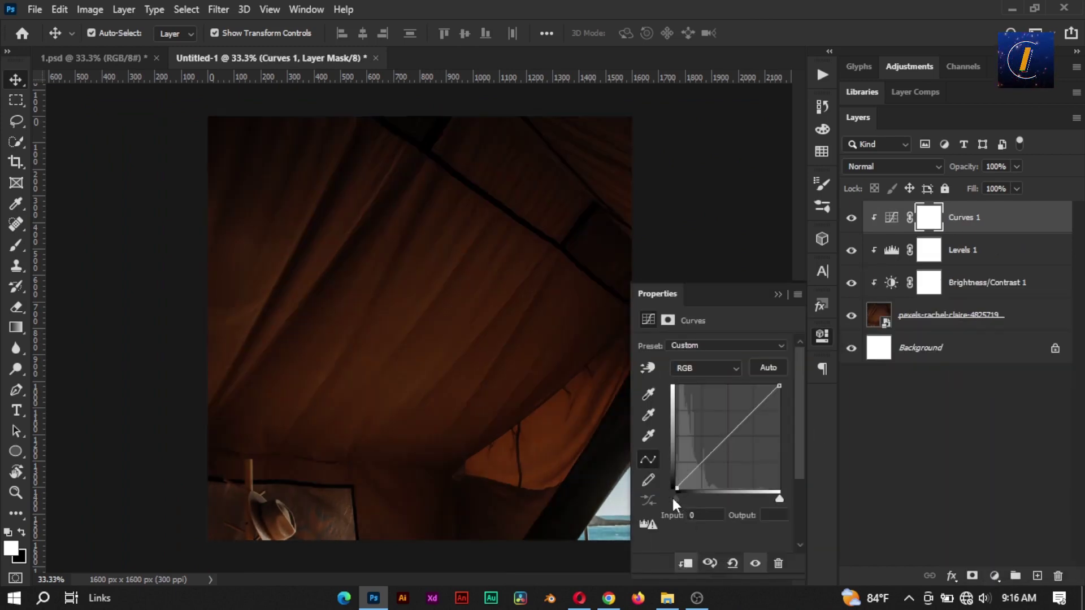
mouse_move(779, 498)
left_mouse_down()
mouse_move(765, 498)
mouse_move(775, 498)
left_mouse_up()
left_click_drag(676, 498, 677, 499)
left_click_drag(775, 498, 780, 499)
left_click(966, 444)
- Group the tent photo with its Brightness/Contrast, Levels and Curves adjustments
left_click(973, 314)
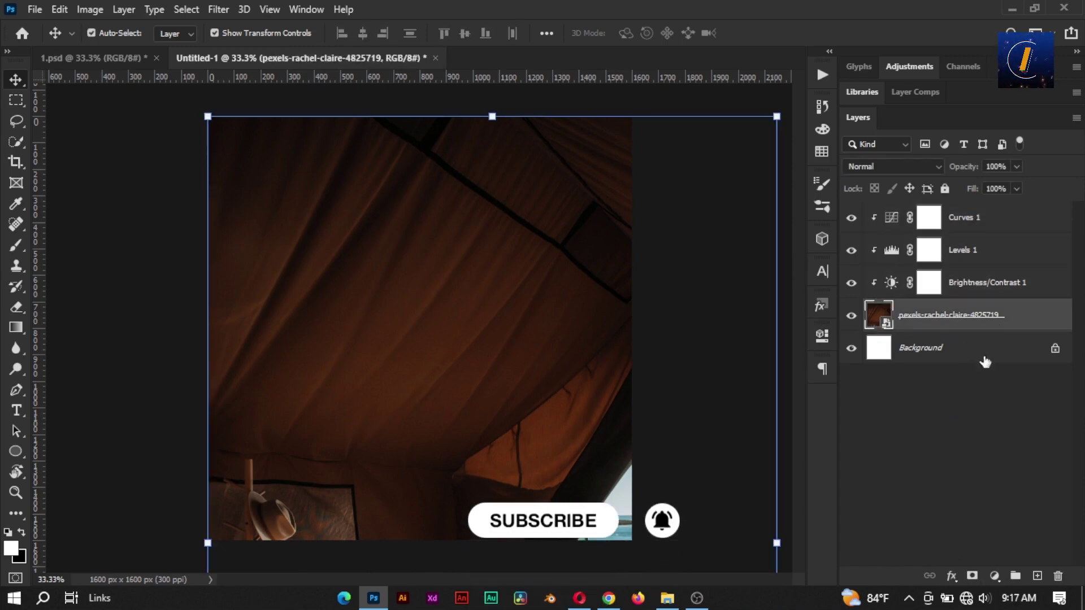
left_click(950, 228, "shift")
key("ctrl+g")
- Add a linear gradient fill layer above the tent group and set its starting colour stop to black (000000)
left_click(995, 575)
left_click(989, 309)
left_click_drag(917, 298, 949, 270)
left_click(941, 301)
left_click(734, 421)
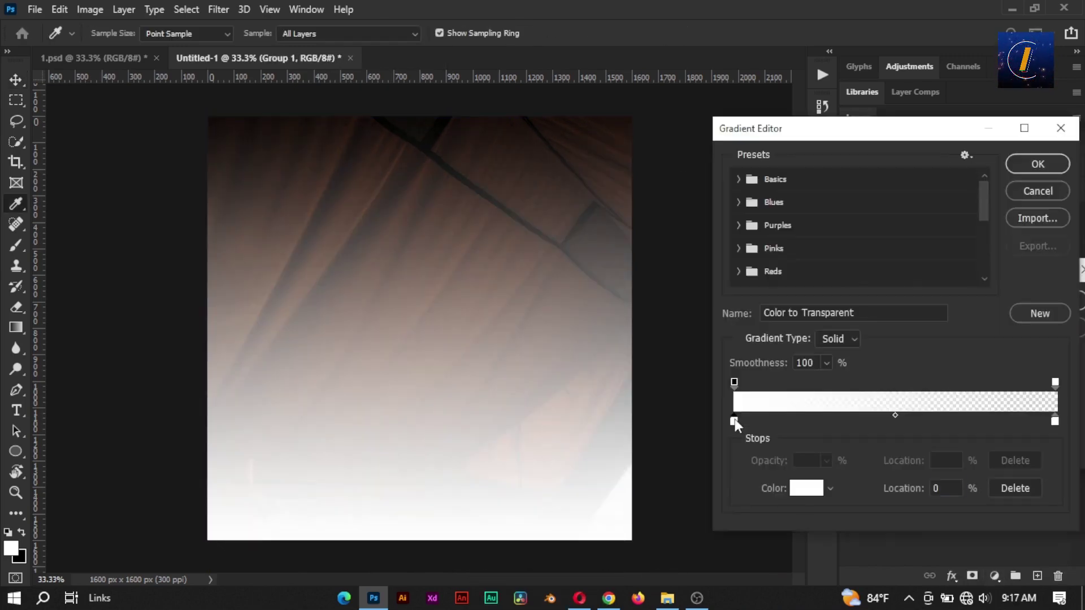
double_click(735, 421)
left_click(644, 480)
left_click(1005, 274)
left_click(807, 488)
type("000000")
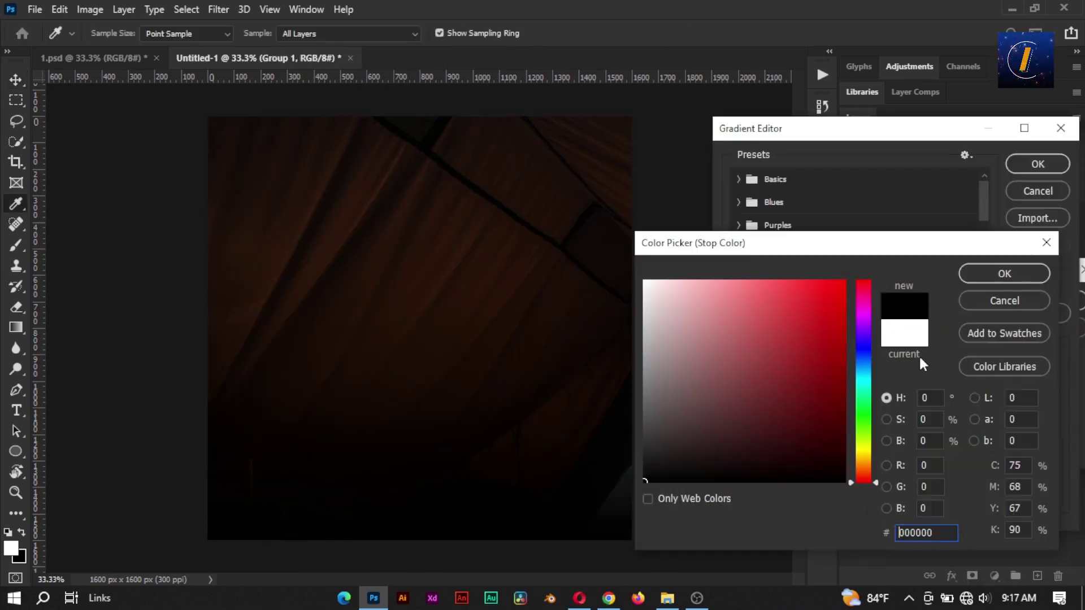
left_click(999, 280)
- Move the gradient's opacity midpoint to 36% and shift its colour midpoint closer to the starting stop
left_click(734, 382)
left_click_drag(895, 389, 850, 388)
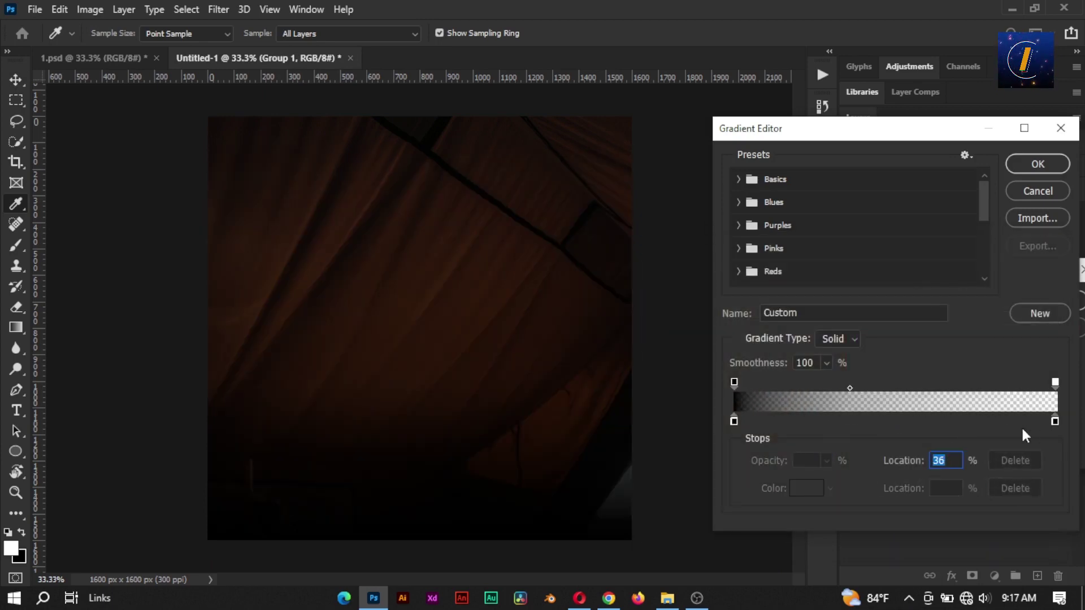
left_click(1055, 420)
left_click_drag(985, 419, 869, 416)
- Recolour the gradient's starting stop to a muted brown (917362) and accept the gradient
double_click(734, 422)
left_click_drag(819, 449, 862, 473)
left_click_drag(842, 473, 848, 484)
left_click(449, 273)
left_click_drag(801, 436, 623, 257)
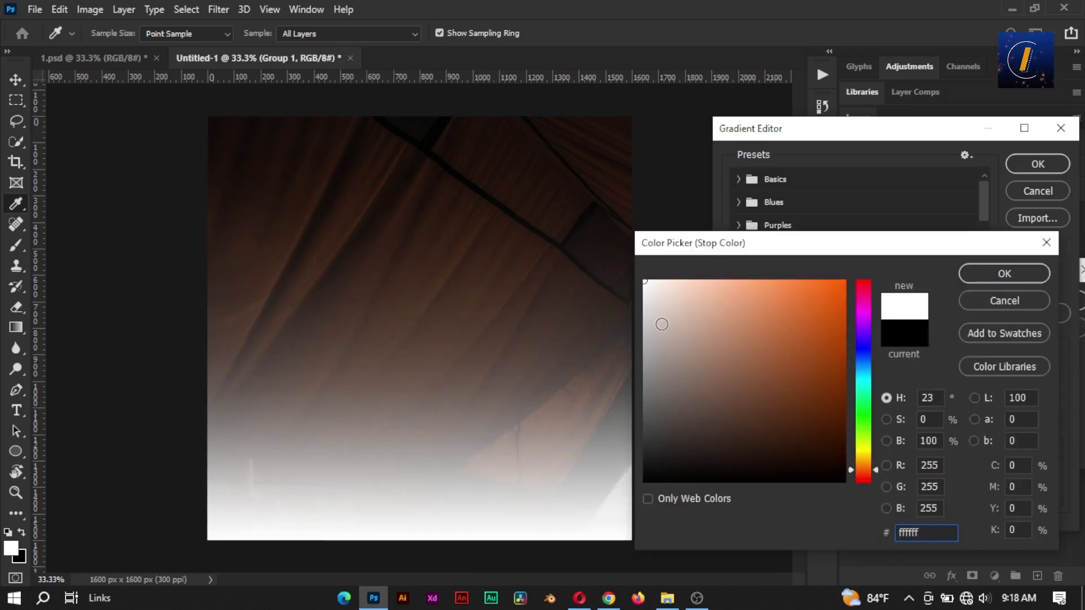
mouse_move(662, 324)
left_mouse_down()
mouse_move(637, 354)
mouse_move(642, 490)
left_mouse_up()
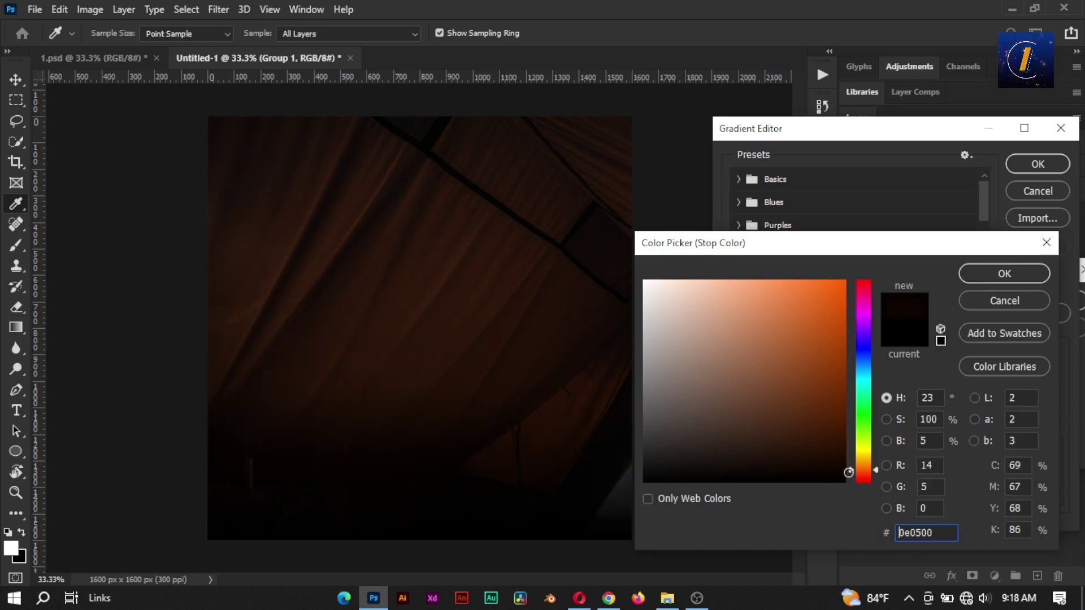
left_click_drag(845, 479, 847, 473)
left_click_drag(860, 472, 861, 486)
left_click_drag(846, 478, 848, 485)
left_click_drag(362, 254, 346, 244)
left_click_drag(711, 376, 707, 366)
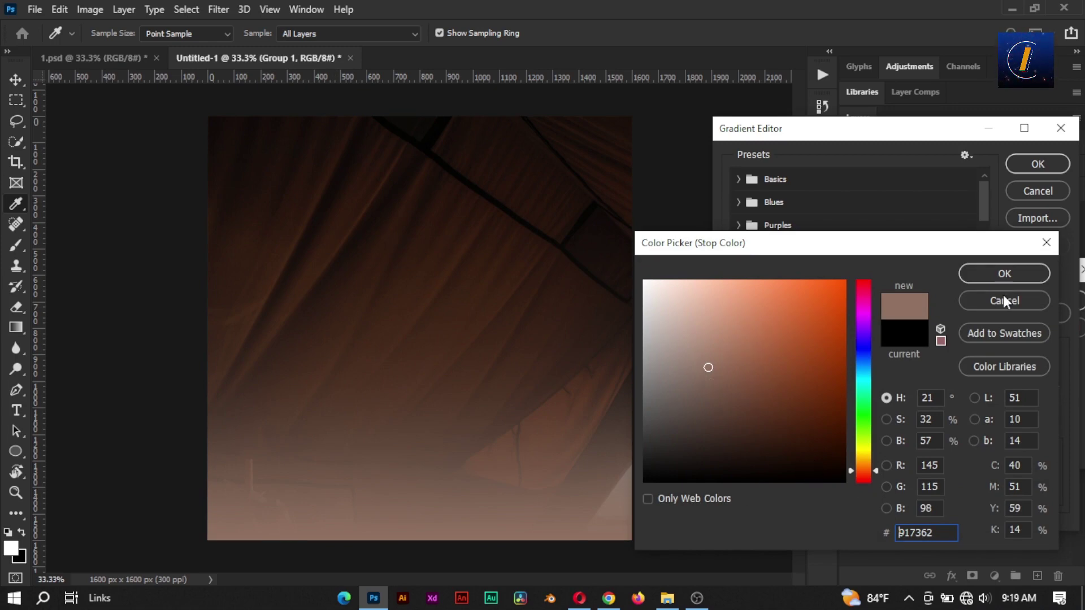
left_click(1023, 276)
key("Return")
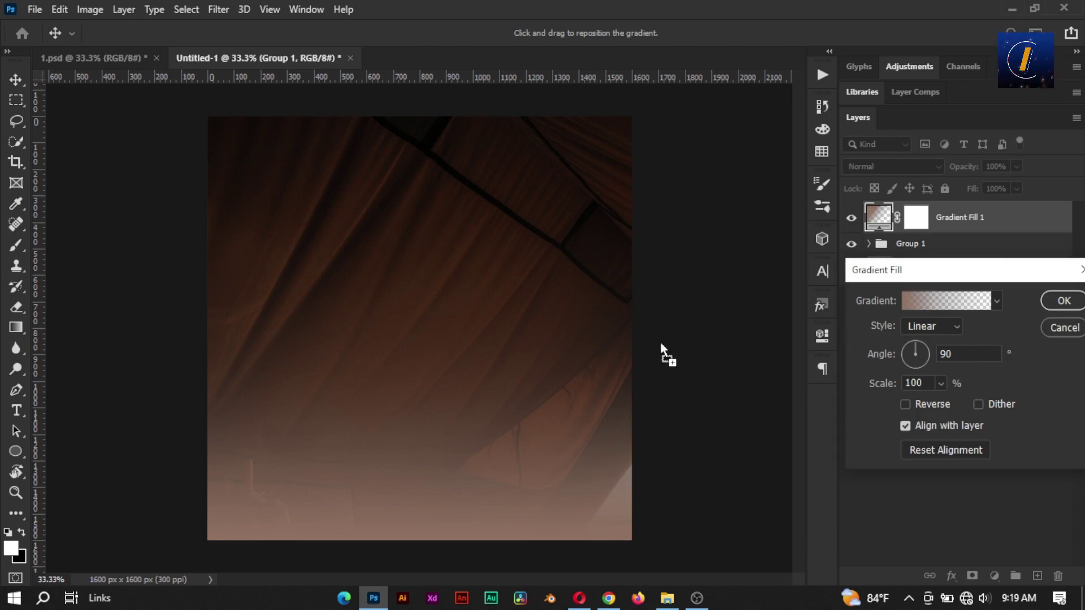
- Bring in the black fan image and place its layer between the tent group and the gradient fill
left_click_drag(947, 218, 887, 234)
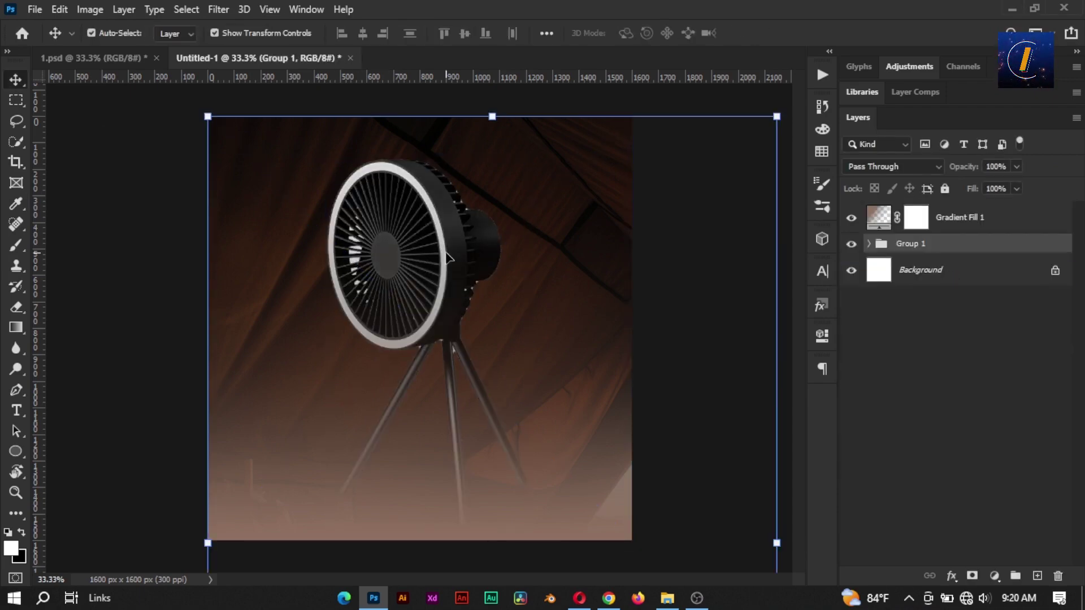
key("ctrl+t")
key("Escape")
left_click(869, 244)
left_click(869, 276)
- Move the fan to the canvas's right side at X 1282.40 px and scale it to 43.69%
key("ctrl+t")
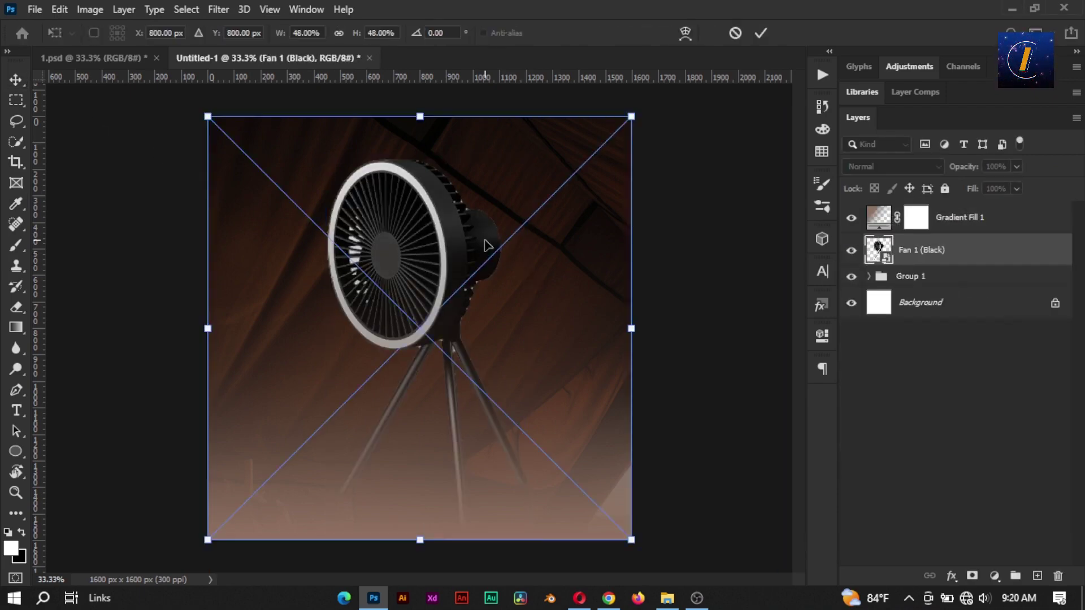
left_click_drag(455, 250, 606, 253)
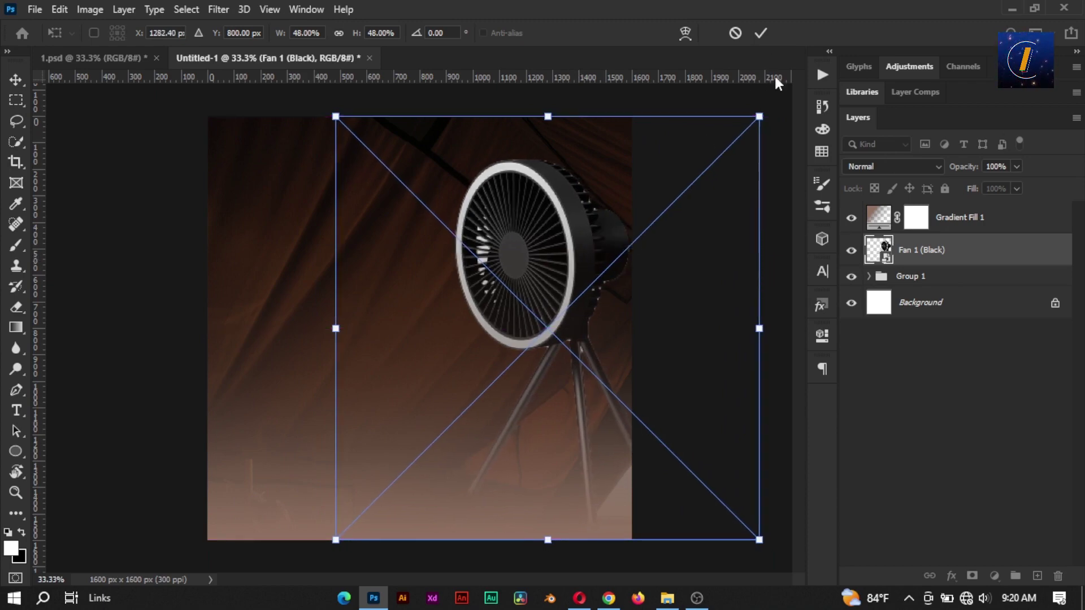
left_click_drag(759, 386, 740, 319)
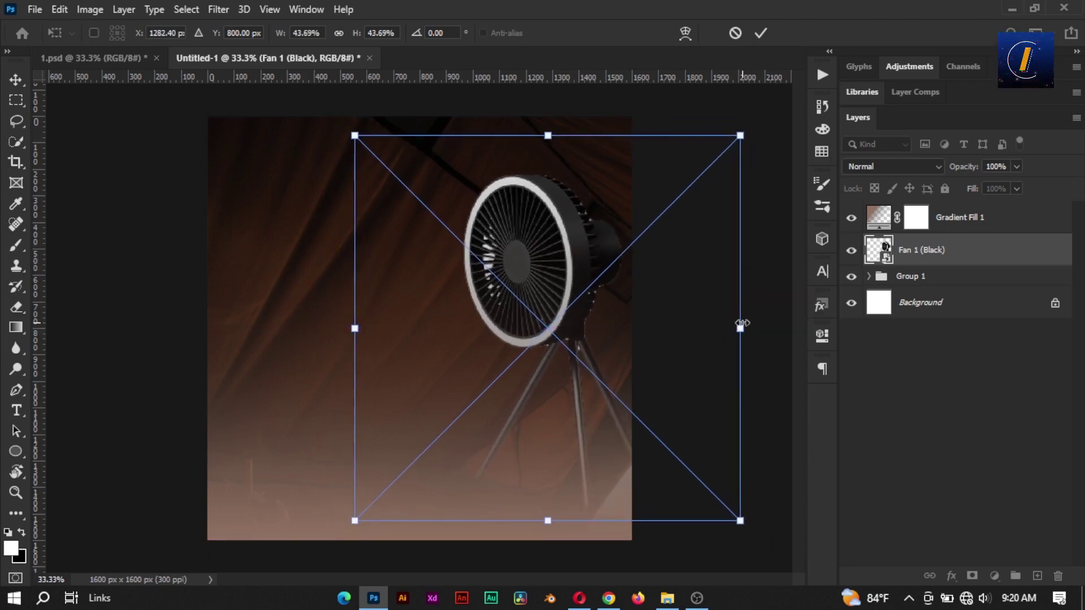
key("Return")
- Edit the gradient fill's starting colour stop, comparing several browns, and set it to 977562
double_click(877, 218)
left_click(916, 305)
double_click(735, 419)
left_click_drag(742, 455, 642, 280)
left_click_drag(680, 325, 815, 405)
left_click(863, 324)
left_click(863, 471)
left_click_drag(817, 356, 814, 393)
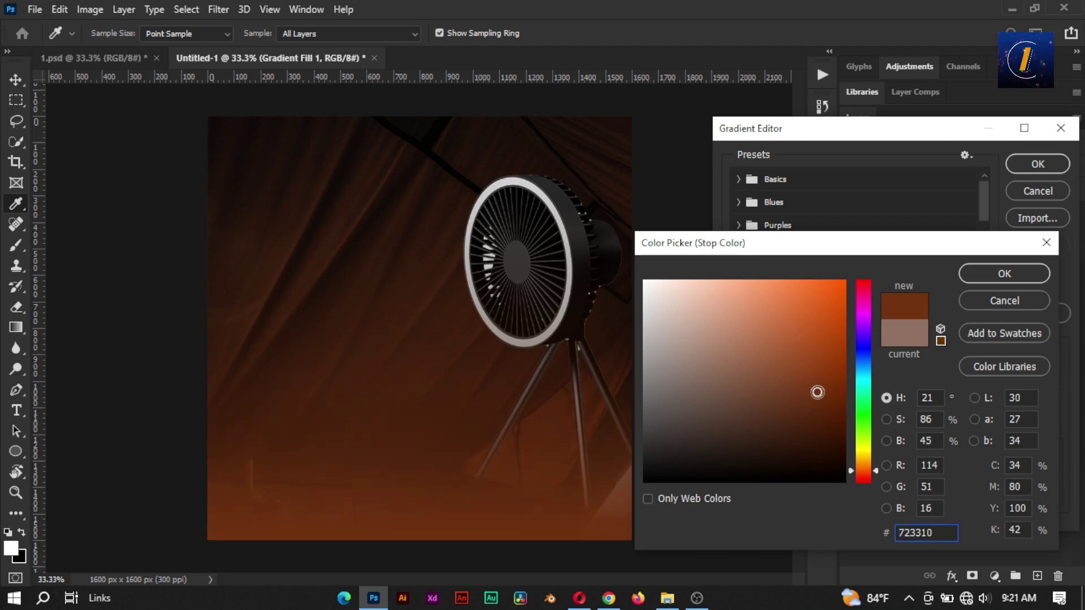
left_click(843, 428)
left_click(709, 364)
left_click(733, 391)
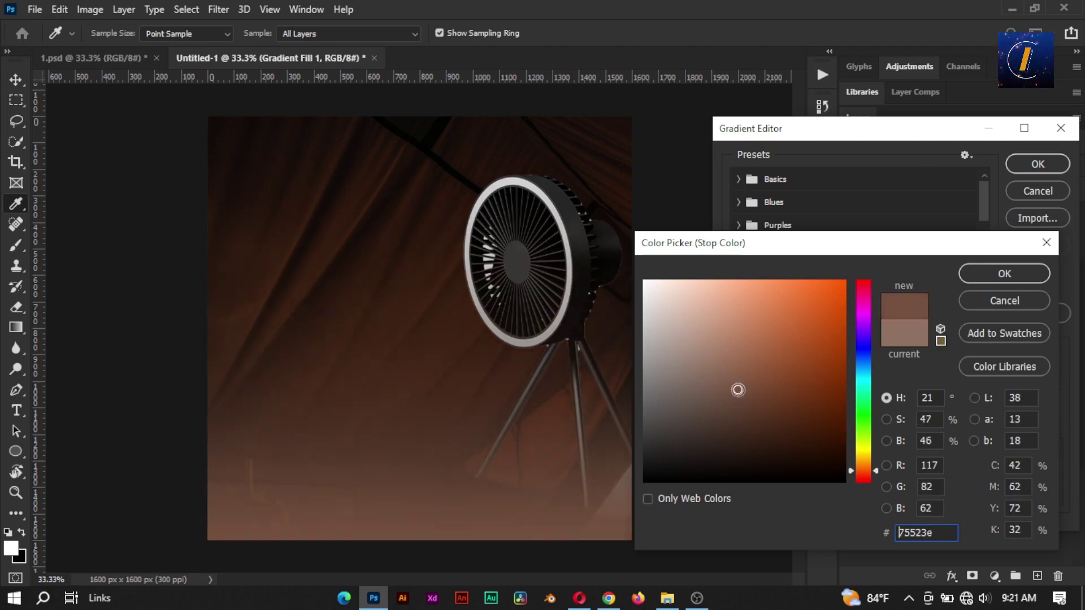
mouse_move(738, 390)
left_mouse_down()
mouse_move(757, 390)
mouse_move(742, 374)
mouse_move(765, 356)
mouse_move(773, 374)
left_mouse_up()
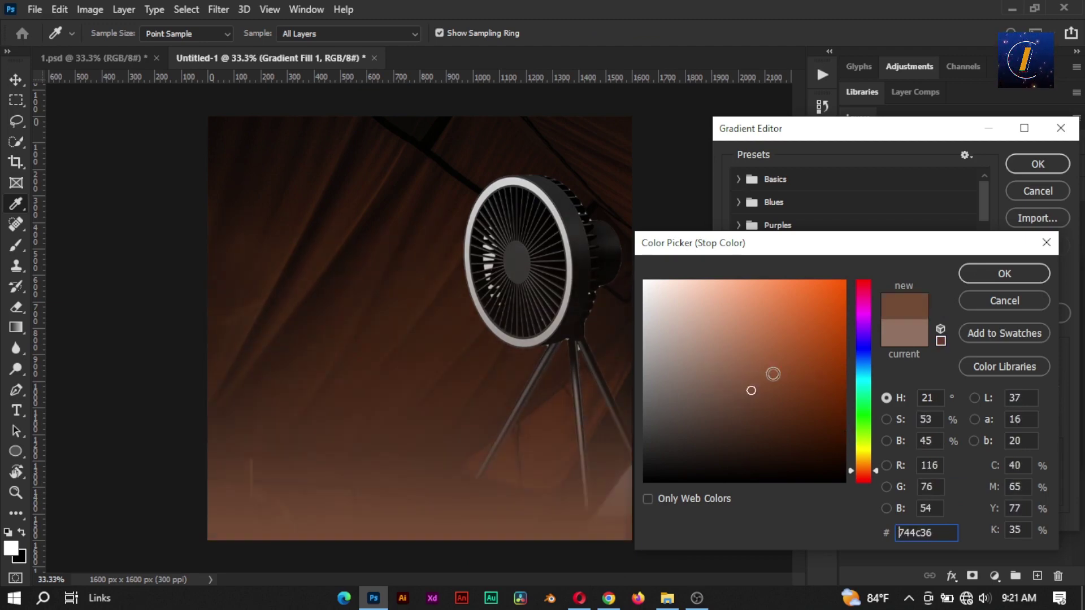
left_click(698, 368)
left_click(738, 397)
left_click(715, 363)
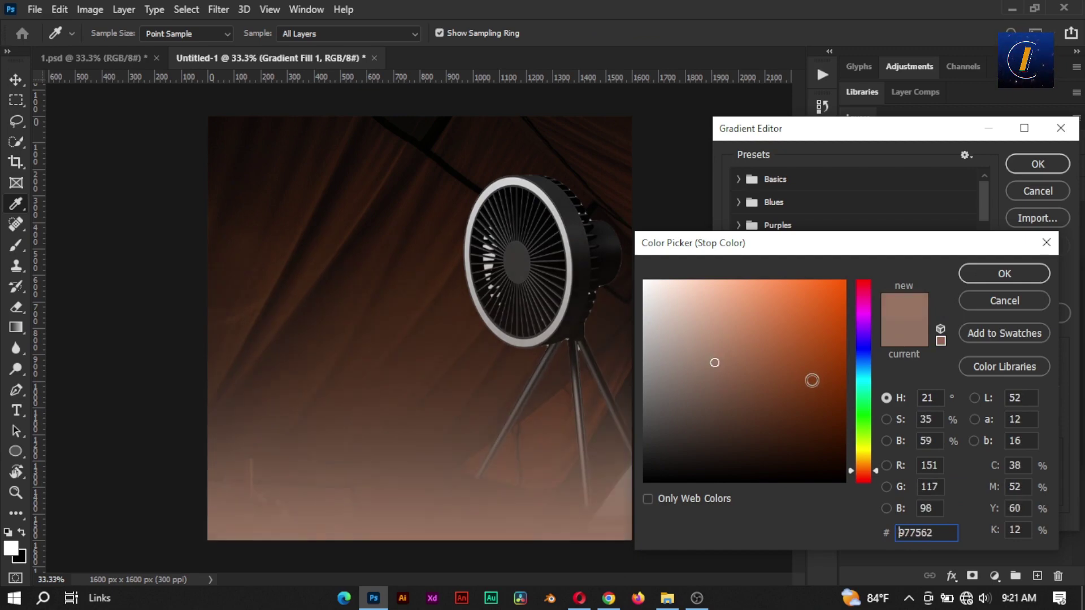
left_click(1004, 274)
left_click(1010, 165)
- Add a Brightness/Contrast adjustment clipped to the fan layer and adjust its brightness and contrast
key("v")
left_click(618, 283)
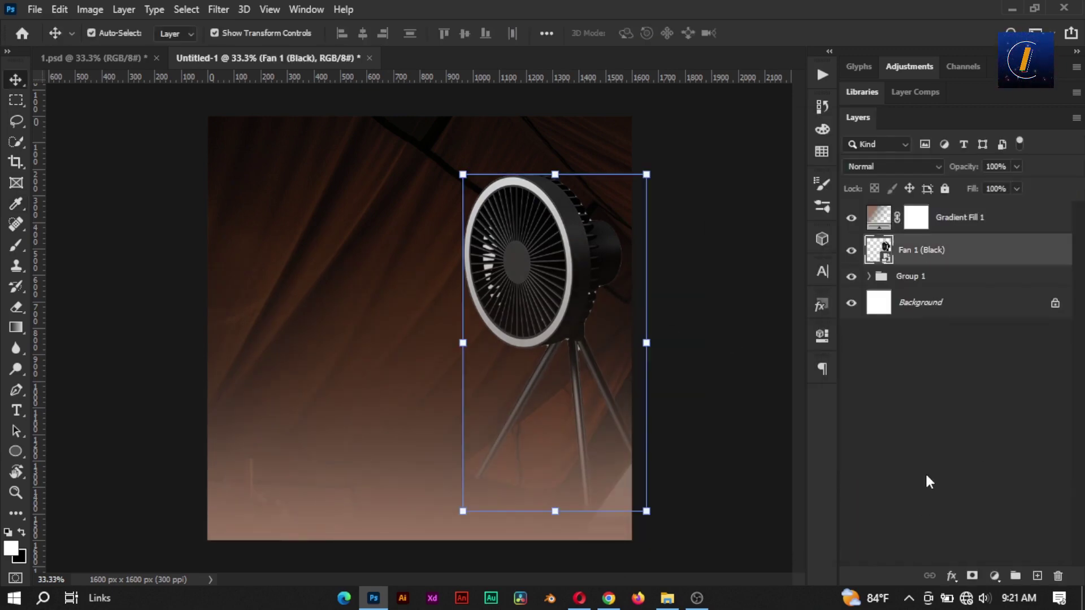
left_click(994, 575)
left_click(949, 339)
left_click_drag(712, 384, 725, 420)
left_click_drag(717, 391, 716, 420)
- Add a Levels adjustment clipped to the fan with black input 10, midtone 1.13 and a lowered white input, and tweak the output levels
left_click(995, 576)
left_click(915, 358)
left_click_drag(664, 461, 721, 459)
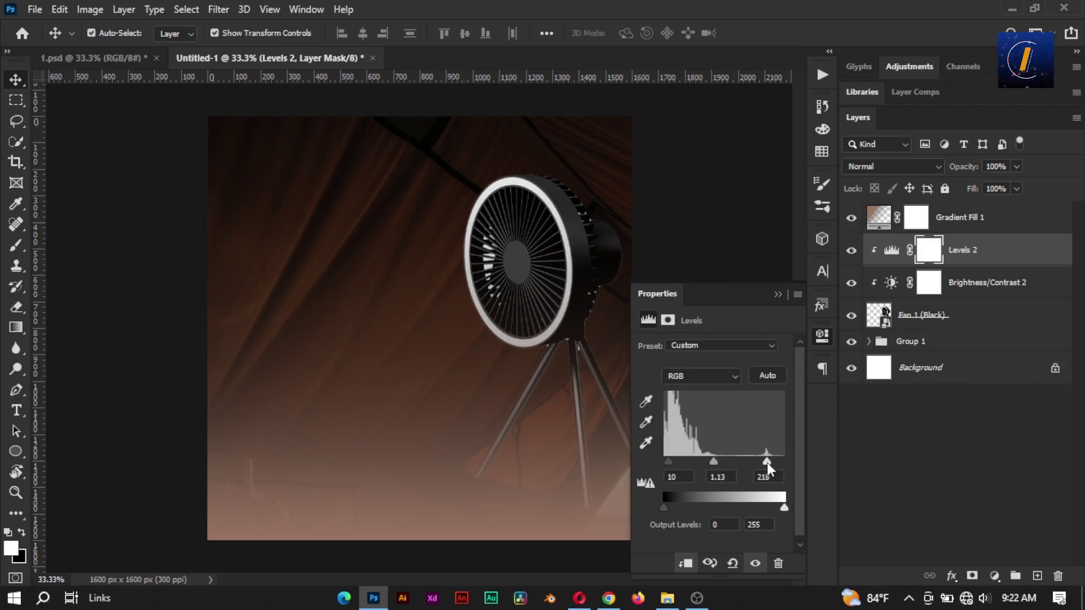
mouse_move(785, 508)
left_mouse_down()
mouse_move(753, 507)
mouse_move(786, 506)
left_mouse_up()
left_click_drag(664, 508, 677, 500)
left_click(778, 295)
- Add a Curves adjustment clipped to the fan and pull its white point slightly inward
left_click(994, 576)
left_click(977, 372)
left_click(685, 563)
mouse_move(779, 500)
left_mouse_down()
mouse_move(765, 501)
mouse_move(777, 500)
left_mouse_up()
left_click(778, 294)
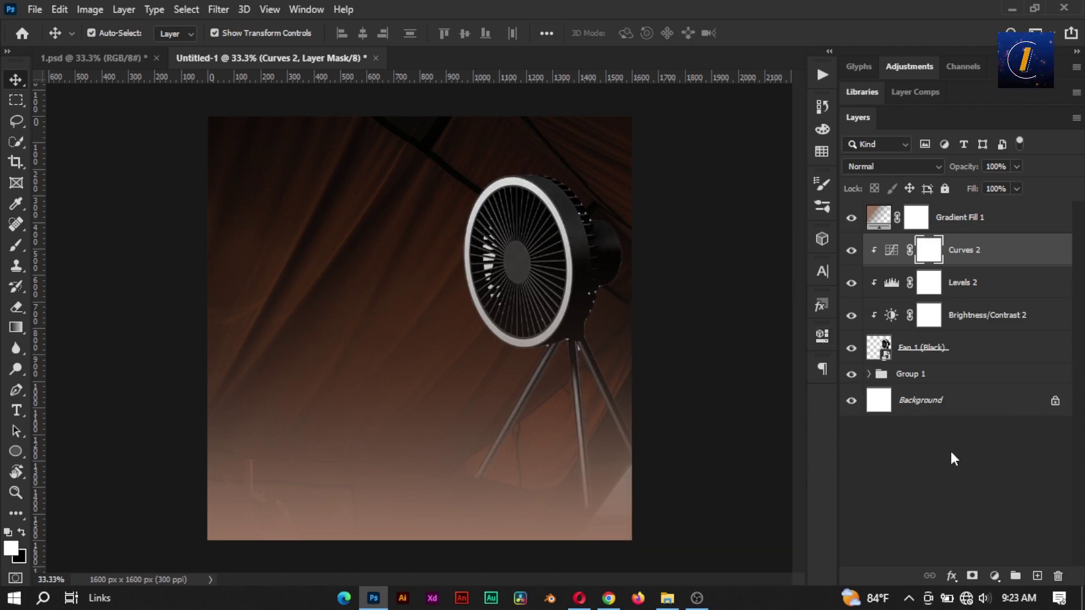
- Set up the Ellipse tool with no fill and a white stroke
left_click(689, 347)
left_click(15, 451)
left_click(177, 33)
left_click(85, 65)
left_click(230, 33)
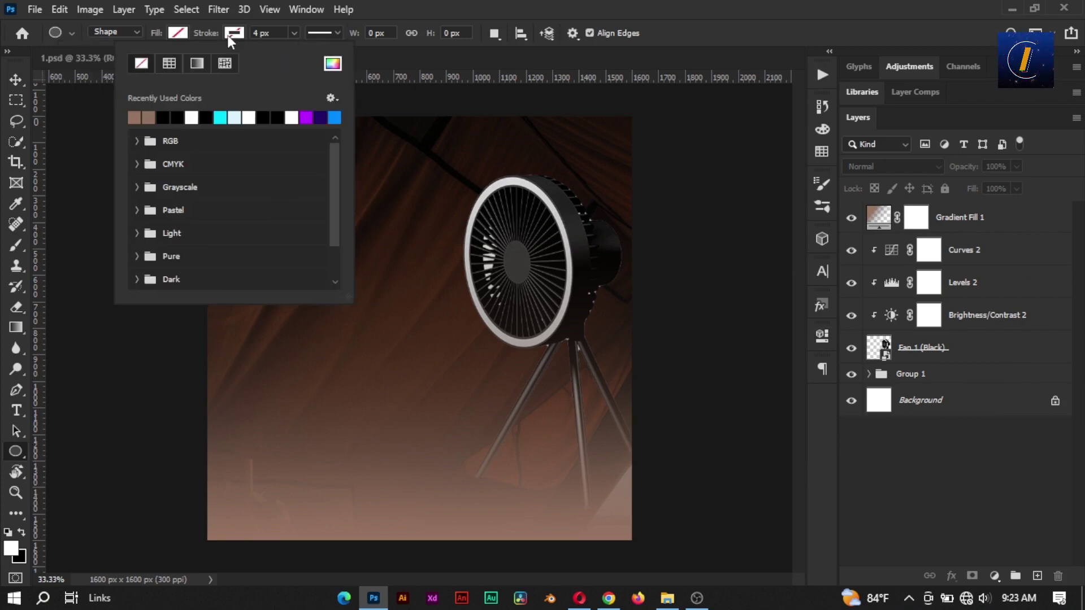
left_click(332, 66)
mouse_move(704, 366)
left_mouse_down()
mouse_move(695, 349)
mouse_move(4, 71)
left_mouse_up()
key("Return")
key("Return")
left_click_drag(340, 213, 479, 396)
left_click(968, 231)
key("Delete")
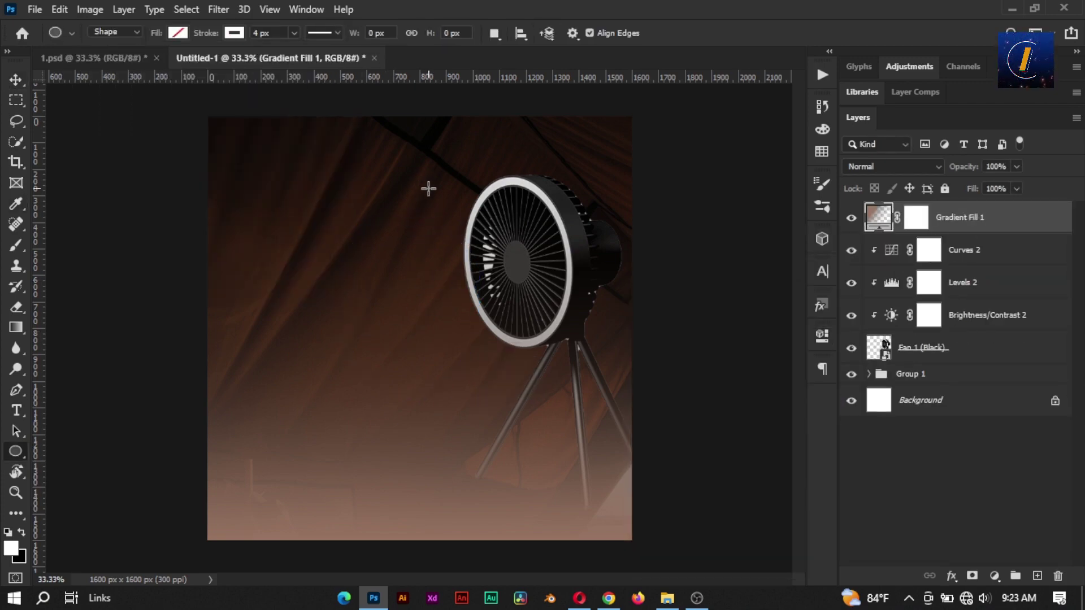
- Draw an ellipse outline about 433 × 663 px over the fan's front on a new top layer and thicken its stroke
left_click_drag(429, 187, 542, 363)
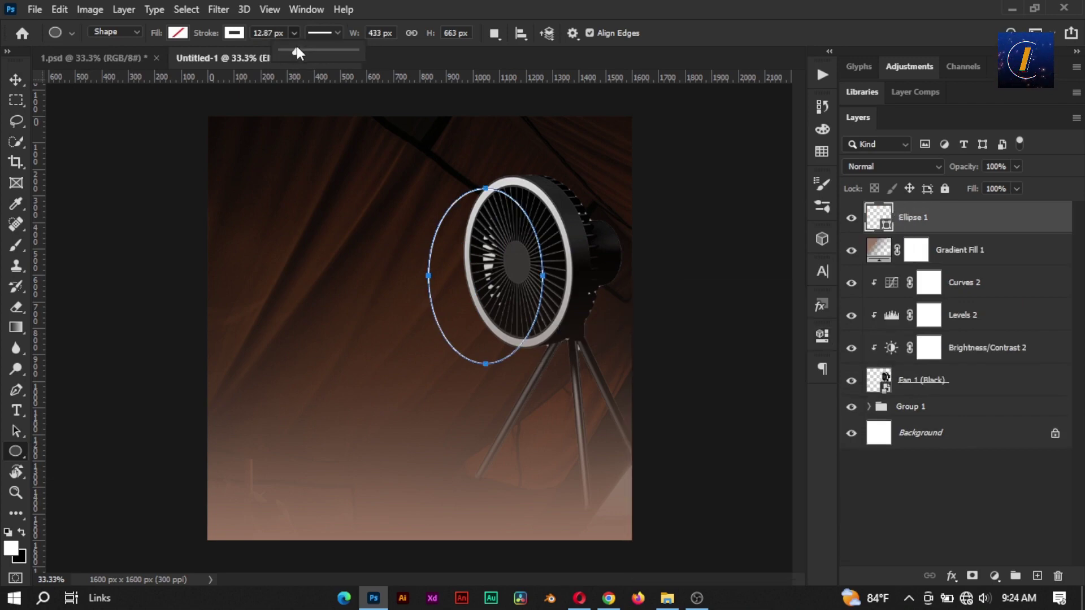
left_click_drag(295, 50, 300, 50)
key("ctrl+t")
right_click(499, 199)
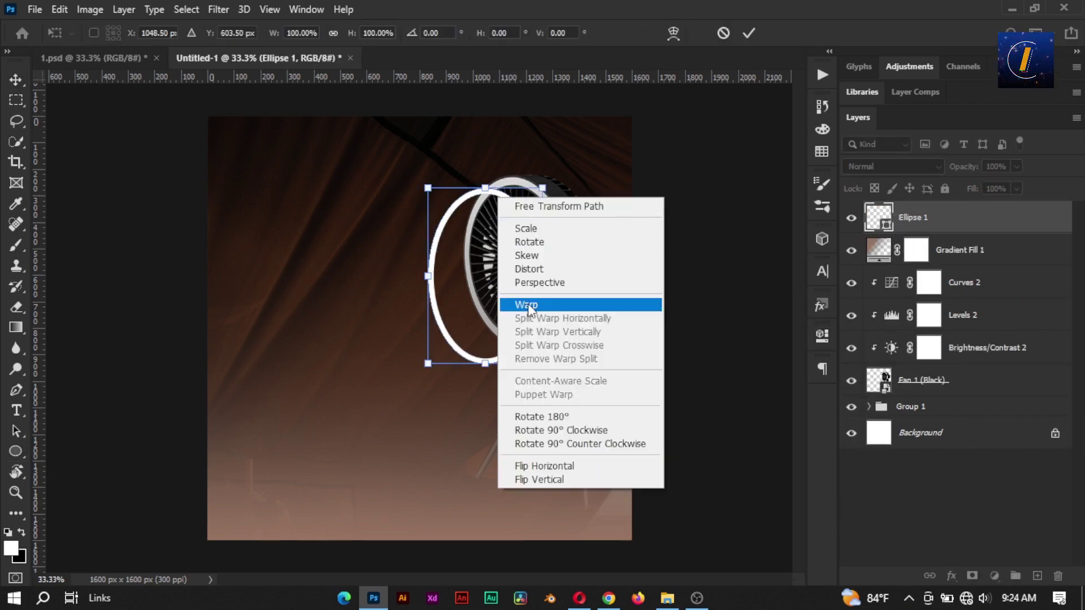
left_click(528, 305)
left_click(749, 33)
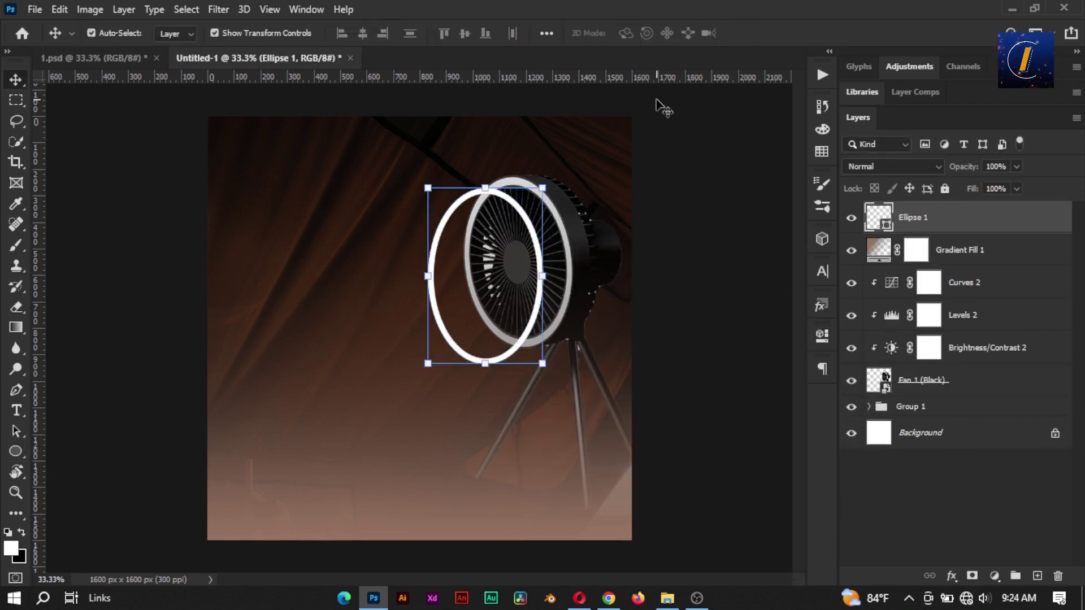
- Fit the white ellipse over the fan's ring, scaled to about 90.68% × 94.08% and rotated about -5.96°
left_click_drag(543, 364, 564, 337)
key("ctrl+z")
left_click_drag(555, 316, 567, 348)
left_click_drag(569, 361, 556, 323)
key("shift+Left")
key("shift+Left")
key("shift+Left")
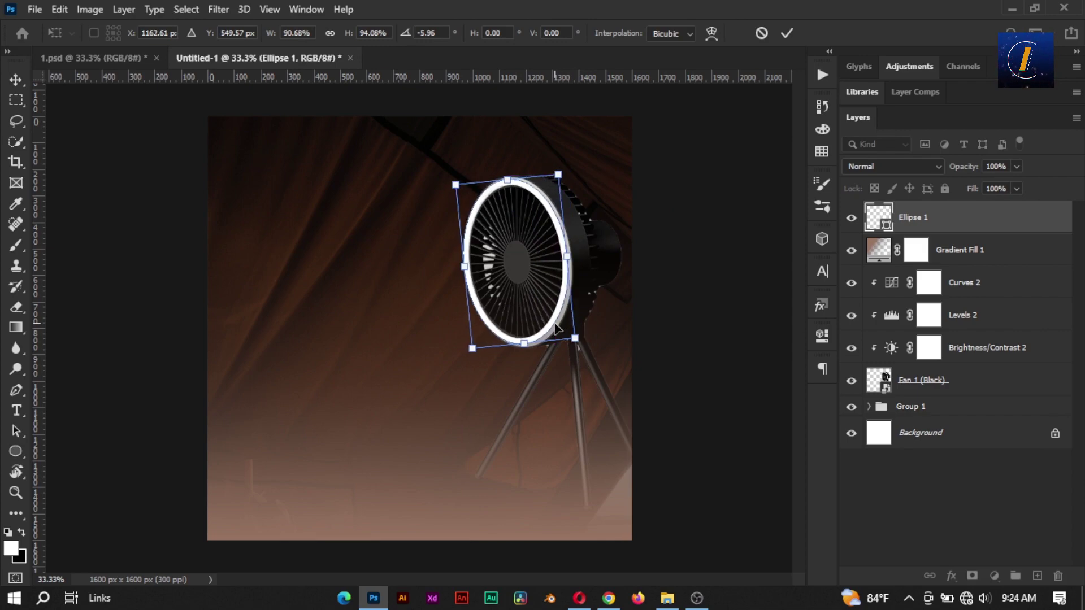
- Nudge the ellipse right and down into alignment with the fan's ring and apply the transform
key("Right")
key("Right")
key("Right")
key("Right")
key("Right")
key("Right")
key("Right")
key("Down")
key("Down")
key("Down")
left_click(787, 34)
- Warp the ellipse's upper edge, right side and top-right corner outward to follow the fan's ring
key("ctrl+t")
right_click(503, 228)
left_click(533, 336)
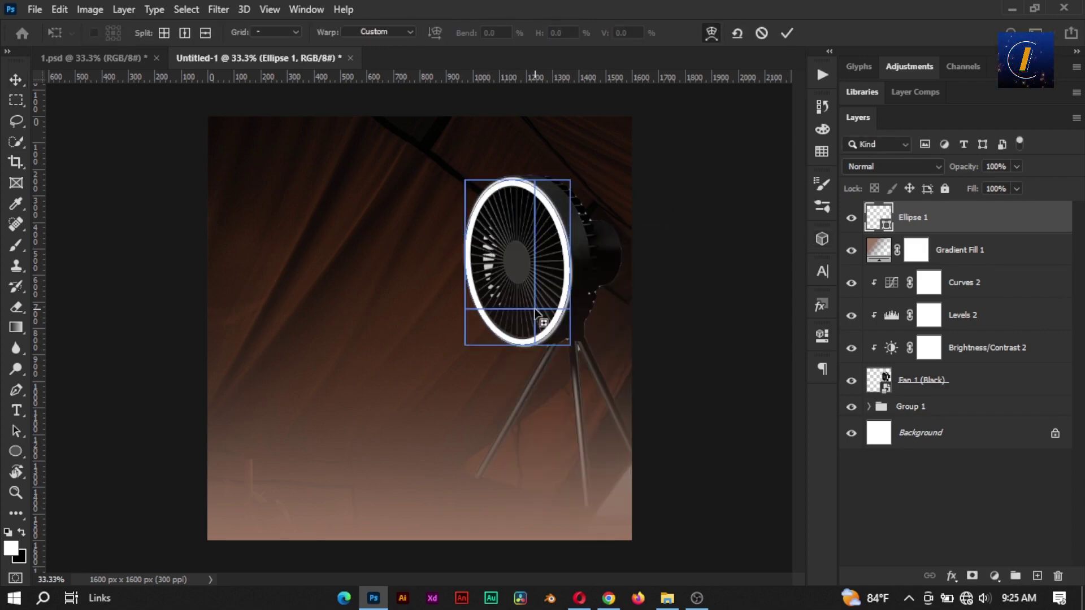
scroll(535, 237, "up", 10)
scroll(622, 206, "up", 3)
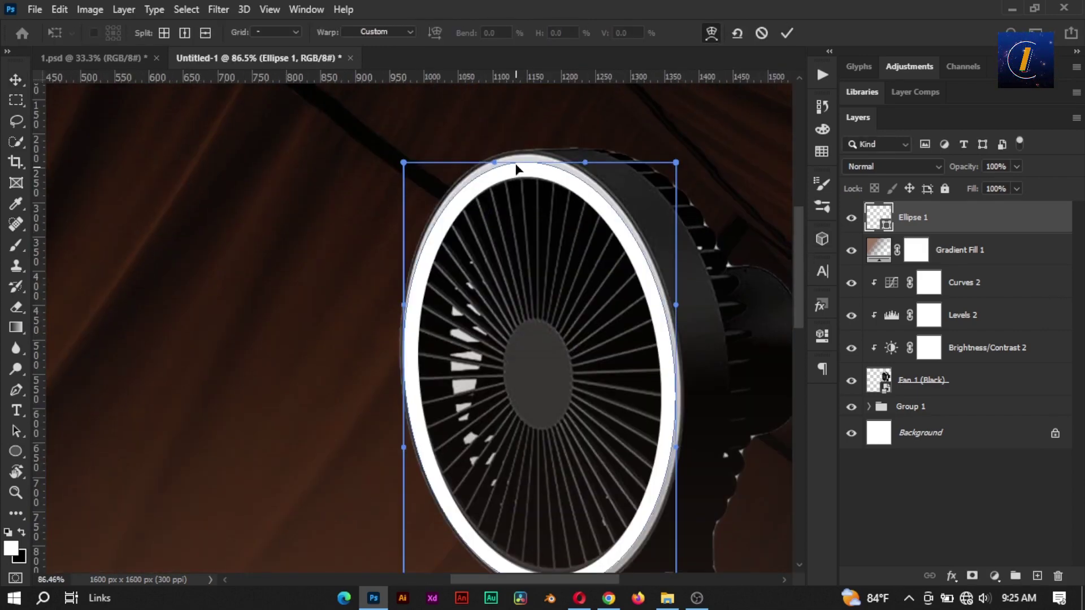
left_click_drag(516, 165, 516, 159)
left_click_drag(676, 371, 681, 372)
left_click_drag(676, 162, 679, 157)
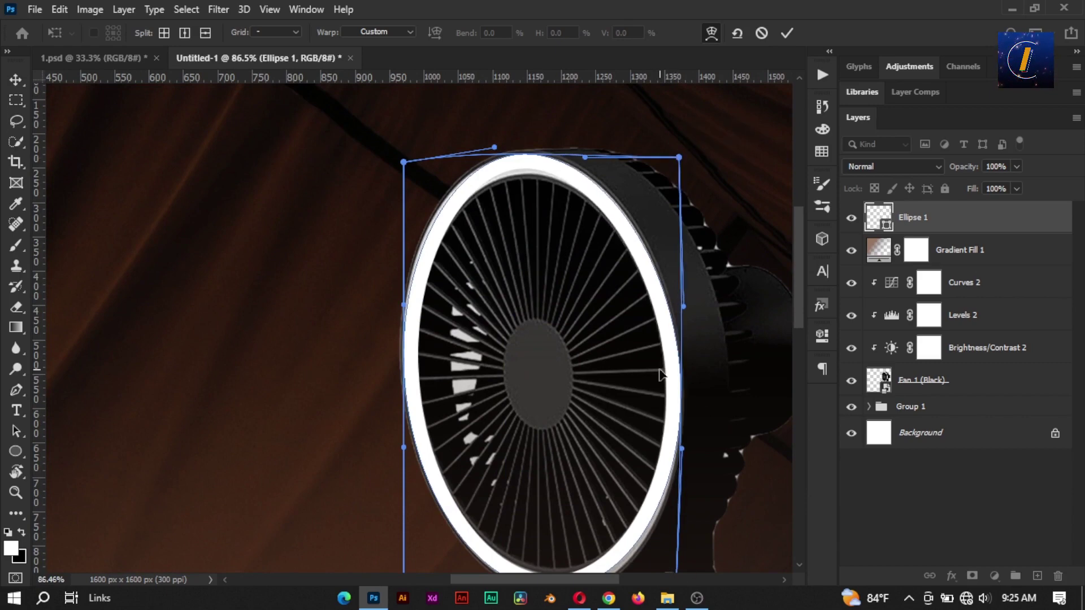
- Warp the ellipse's lower edge and both bottom corners outward to match the fan's ring
scroll(683, 398, "down", 3)
left_click_drag(566, 475, 565, 480)
left_click_drag(676, 475, 680, 473)
left_click_drag(404, 476, 401, 478)
left_click_drag(499, 479, 495, 480)
- Refine the ellipse warp along the upper edge, right side and upper-left corner to hug the fan's ring, and apply it
left_click_drag(798, 265, 798, 231)
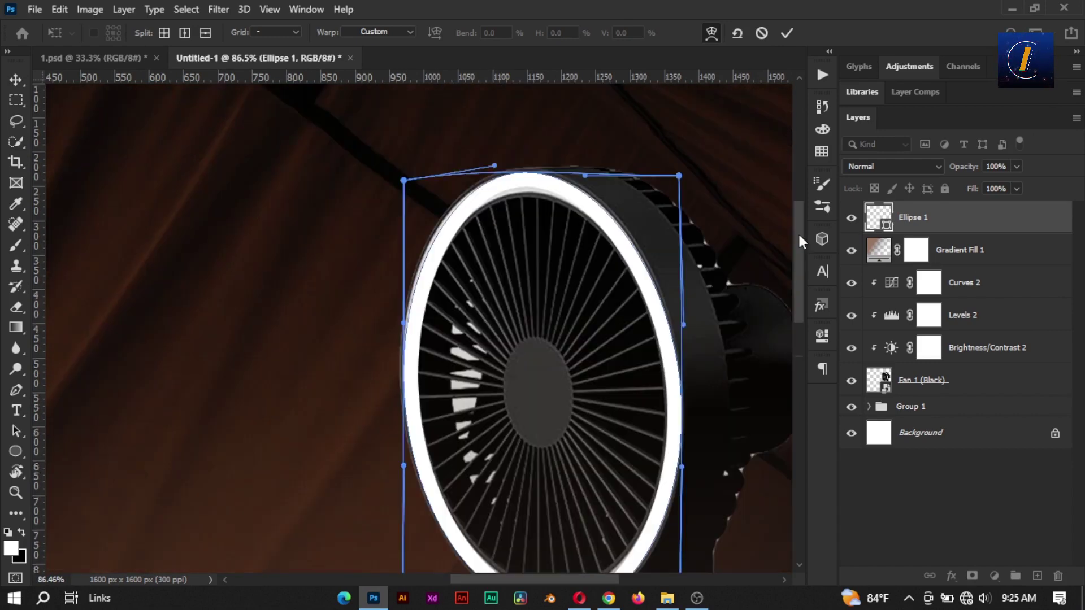
left_click_drag(585, 179, 583, 176)
left_click_drag(684, 328, 689, 327)
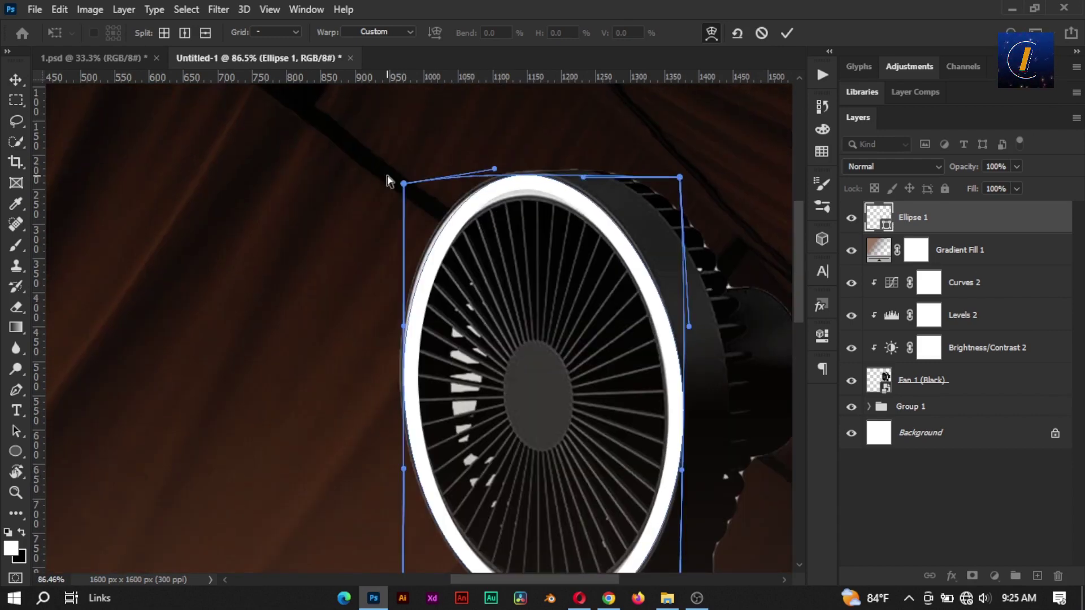
left_click_drag(404, 184, 398, 181)
left_click_drag(403, 326, 401, 322)
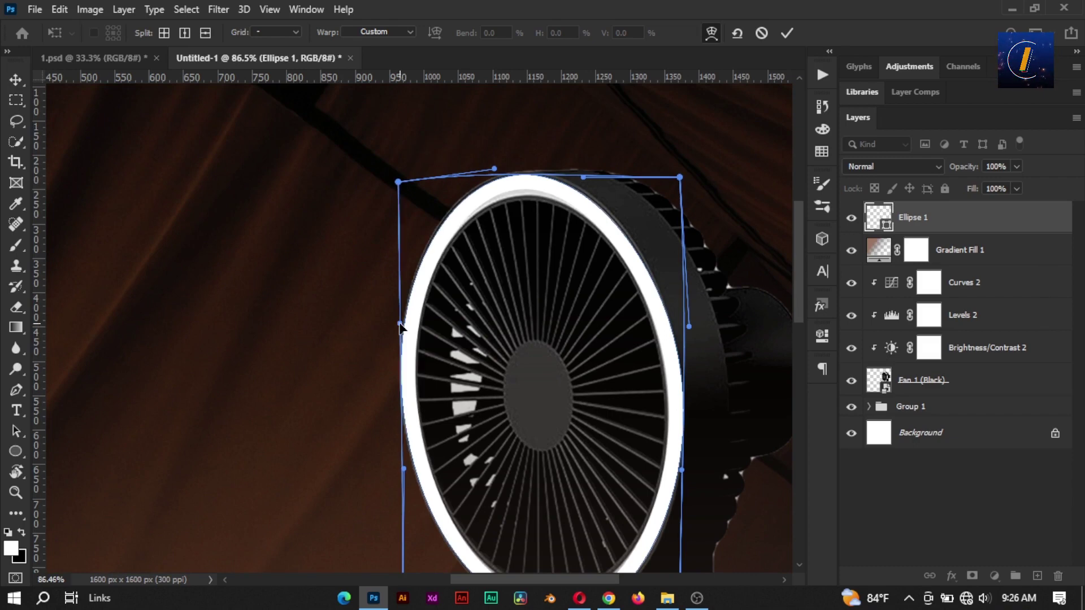
key("Return")
- Set the ring ellipse's stroke width to 20 px
left_click(294, 33)
left_click_drag(295, 51, 292, 52)
left_click(273, 34)
type("20")
key("Return")
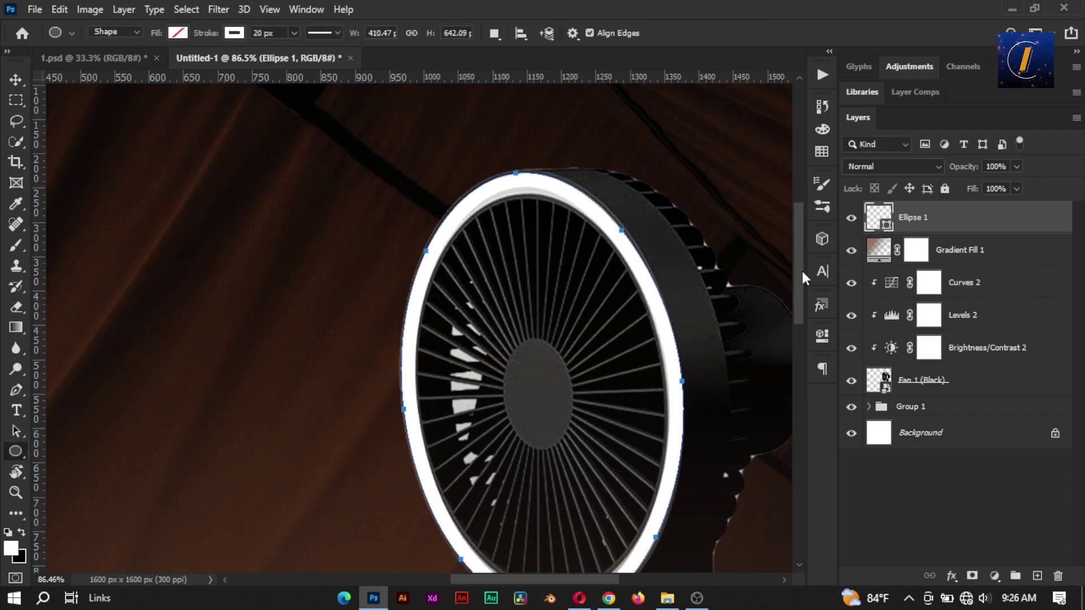
left_click_drag(801, 269, 804, 290)
- Add a drop shadow to the Ellipse 1 layer and make the shadow white
left_click(16, 80)
left_click(529, 101)
scroll(553, 243, "down", 8)
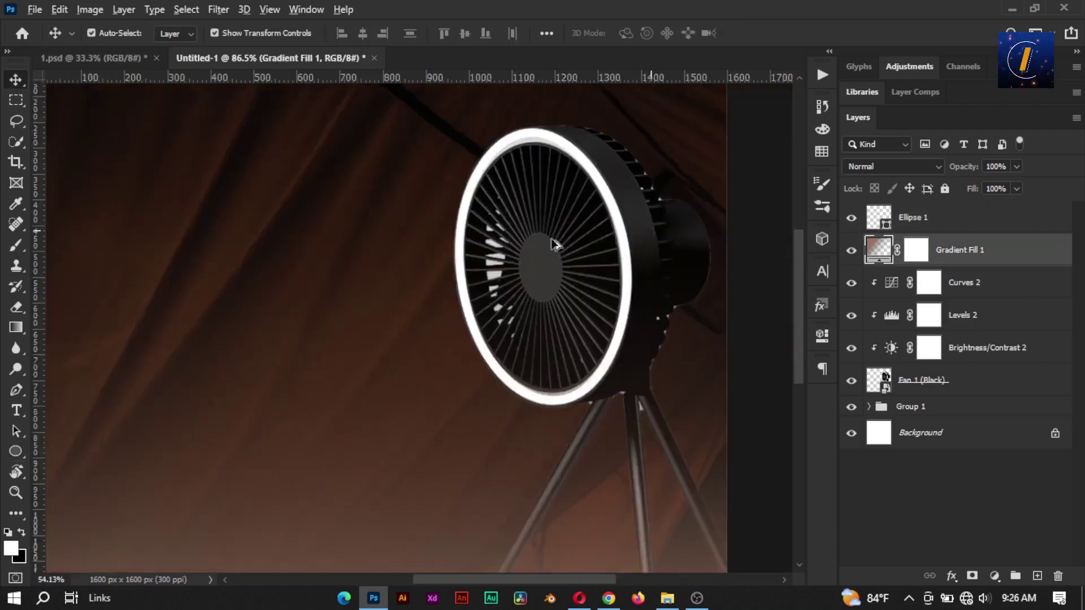
scroll(567, 150, "up", 4)
scroll(567, 150, "down", 2)
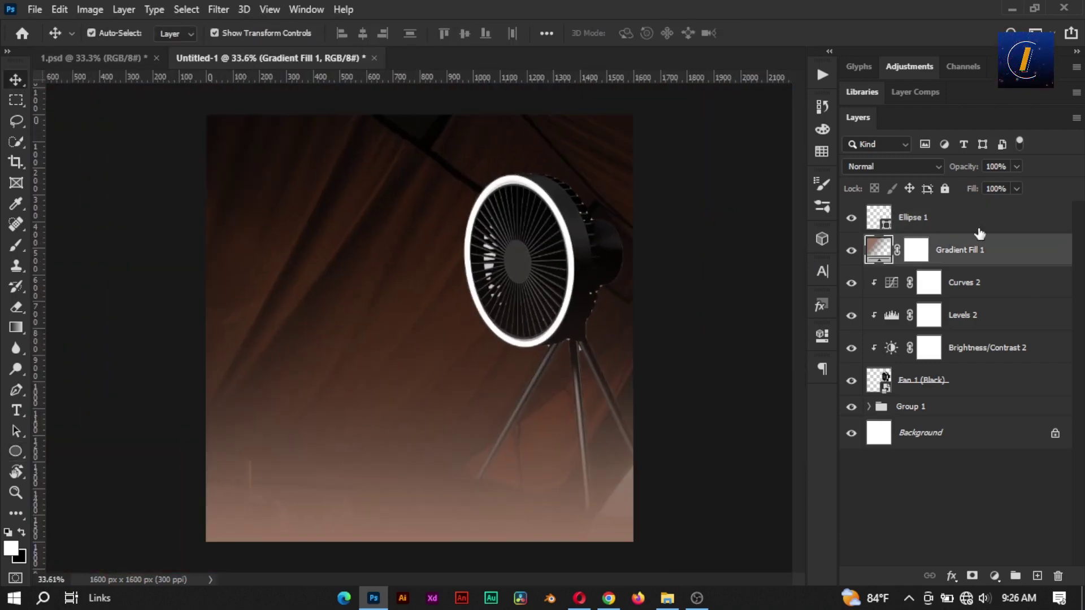
left_click(978, 229)
left_click(981, 560)
left_click(1069, 156)
left_click(665, 287)
left_click(1008, 273)
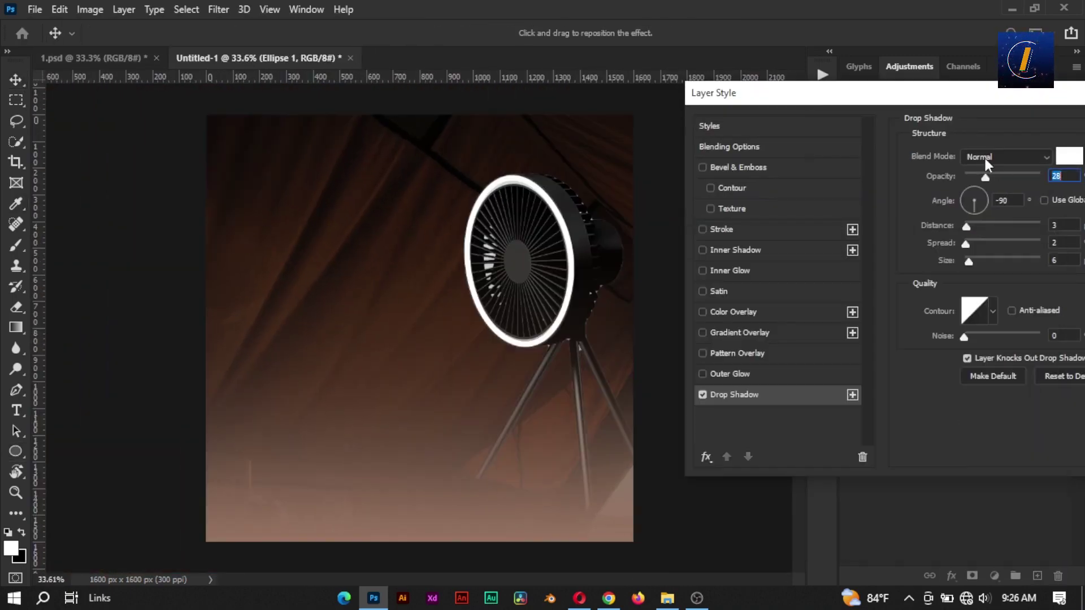
- Recolour the ring's drop shadow pale blue with 67% opacity, distance 0, spread 9 and size 59
left_click_drag(969, 261, 969, 230)
left_click(1069, 156)
left_click(863, 373)
left_click_drag(740, 309, 678, 281)
left_click(1017, 274)
left_click(1016, 176)
left_click_drag(966, 226, 962, 227)
left_click(971, 243)
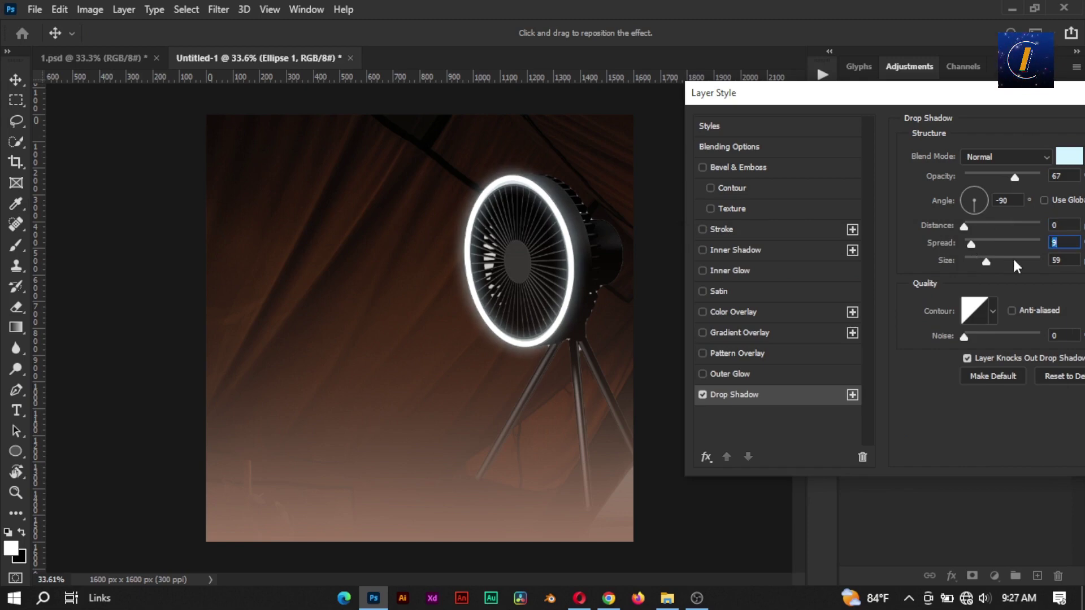
- Enlarge the ring's drop shadow and readjust its opacity for a wider glow
left_click_drag(1014, 260, 1040, 263)
mouse_move(1029, 175)
left_mouse_down()
mouse_move(997, 175)
mouse_move(1017, 176)
left_mouse_up()
left_click(1009, 258)
- Enable an outer glow on the ring in very pale cyan with 55% opacity and size 51
left_click(730, 373)
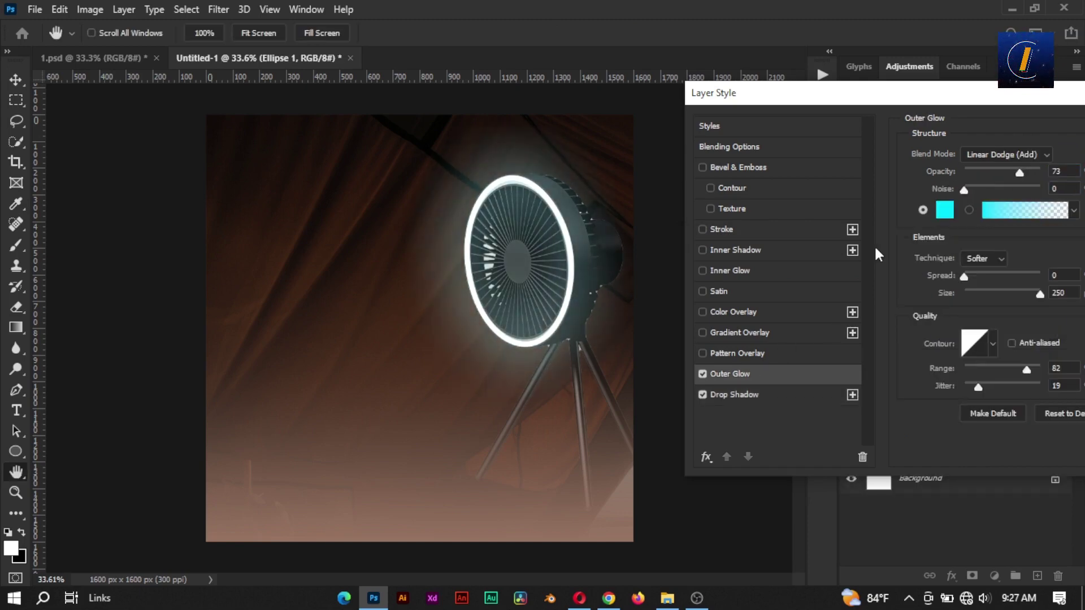
left_click(944, 210)
left_click_drag(711, 326, 687, 288)
key("Return")
mouse_move(1020, 172)
left_mouse_down()
mouse_move(1039, 172)
mouse_move(1006, 174)
left_mouse_up()
left_click_drag(974, 290, 985, 290)
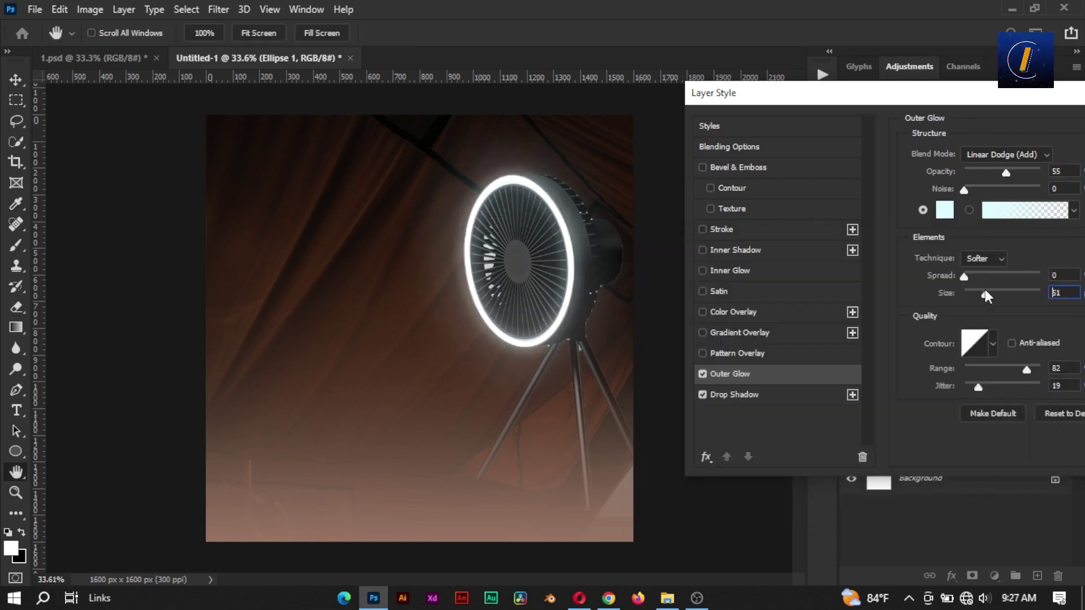
- Keep the outer glow in Linear Dodge (Add), fine-tune its opacity and size, and apply the ring's layer effects
left_click(1018, 155)
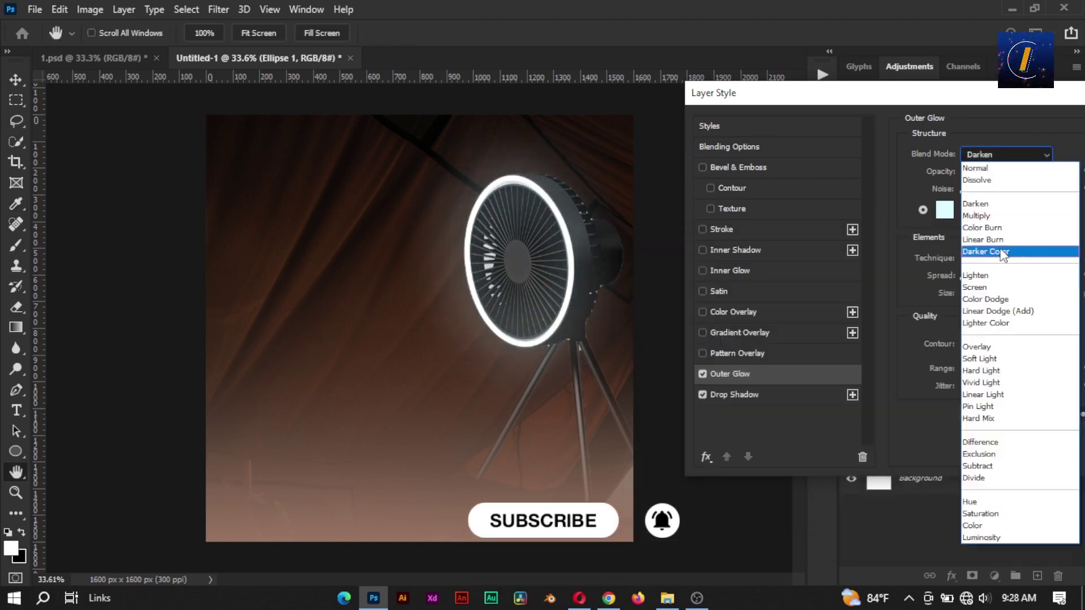
left_click(998, 310)
mouse_move(1007, 170)
left_mouse_down()
mouse_move(989, 169)
mouse_move(1012, 175)
left_mouse_up()
left_click_drag(985, 292, 971, 274)
mouse_move(1010, 173)
left_mouse_down()
mouse_move(964, 174)
mouse_move(1004, 171)
left_mouse_up()
left_click(704, 395)
left_click(712, 395)
key("Return")
double_click(879, 295)
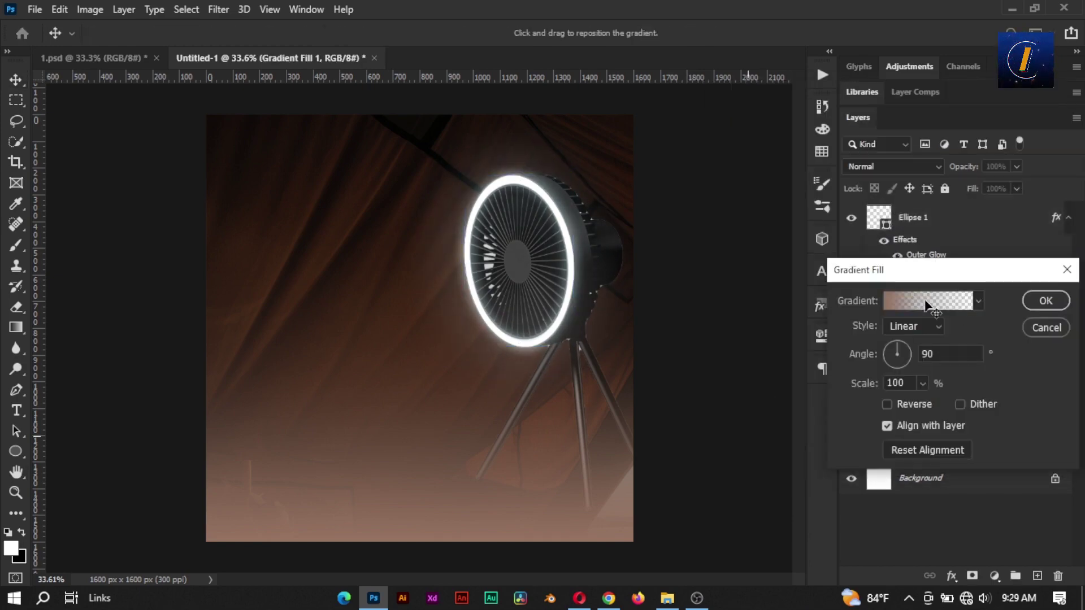
left_click(927, 302)
left_click(1037, 193)
left_click(1045, 327)
double_click(883, 309)
left_click(927, 301)
double_click(734, 420)
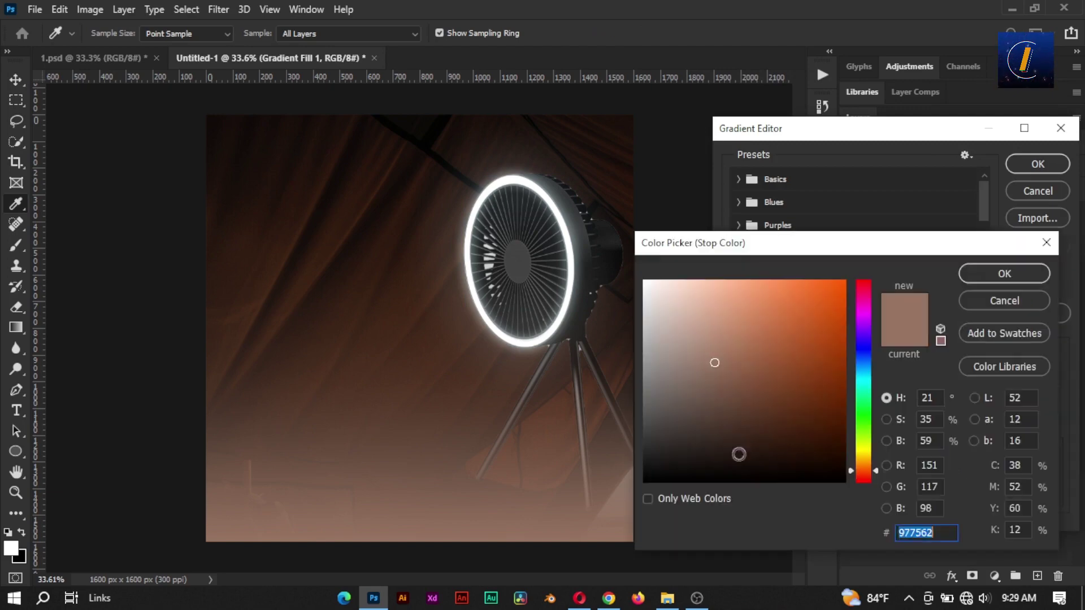
left_click_drag(738, 454, 643, 483)
mouse_move(723, 400)
left_mouse_down()
mouse_move(671, 437)
mouse_move(704, 436)
mouse_move(714, 361)
mouse_move(728, 393)
mouse_move(767, 394)
mouse_move(726, 465)
mouse_move(690, 436)
mouse_move(757, 481)
left_mouse_up()
mouse_move(696, 460)
left_mouse_down()
mouse_move(684, 431)
mouse_move(661, 424)
mouse_move(627, 246)
mouse_move(661, 388)
mouse_move(697, 400)
mouse_move(715, 362)
mouse_move(690, 388)
mouse_move(657, 371)
mouse_move(717, 439)
mouse_move(680, 364)
left_mouse_up()
left_click(917, 341)
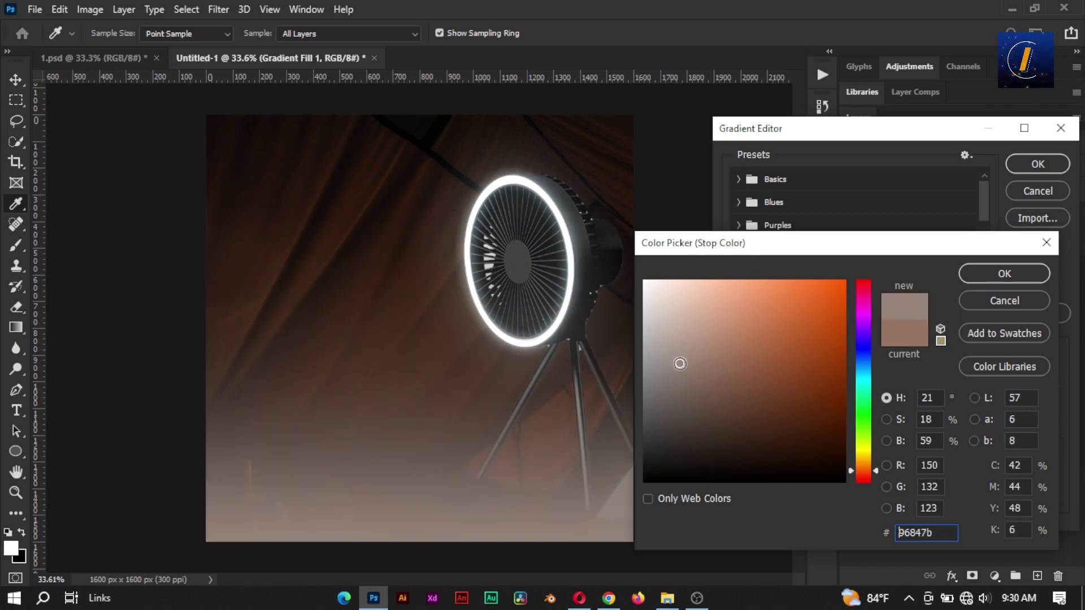
key("Escape")
key("Escape")
key("Escape")
- Group the black fan layer with its Brightness/Contrast, Levels and Curves adjustments and name the group Fan
left_click(918, 224)
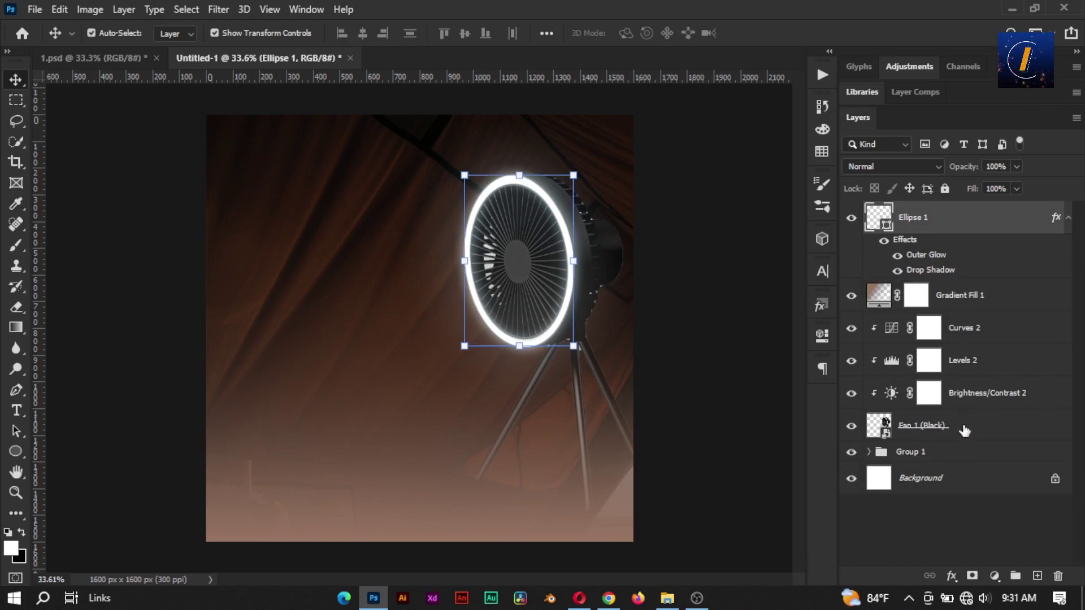
left_click(962, 429)
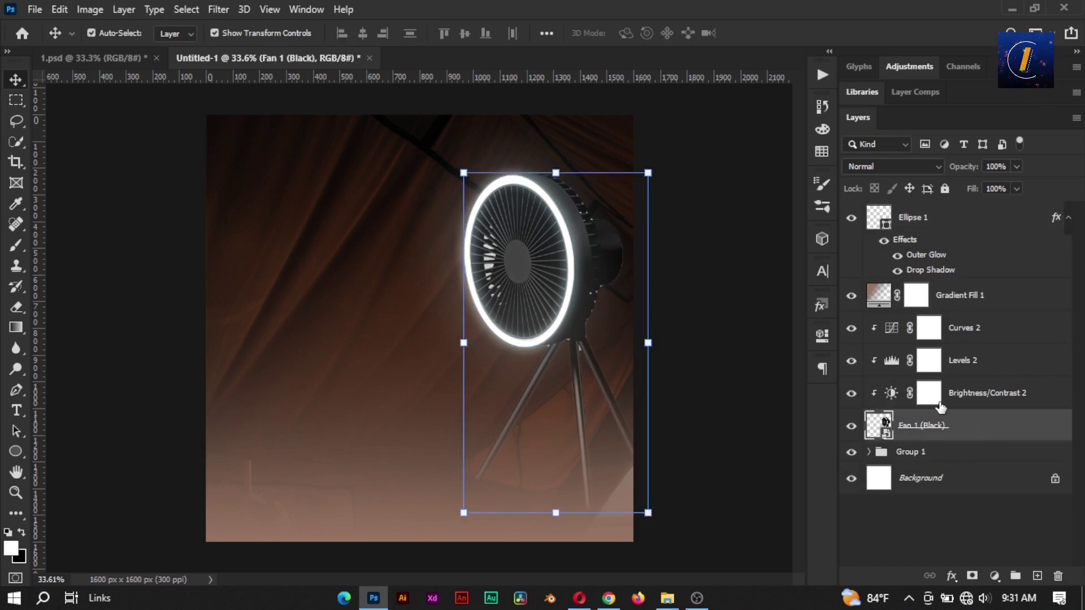
left_click(953, 345, "shift")
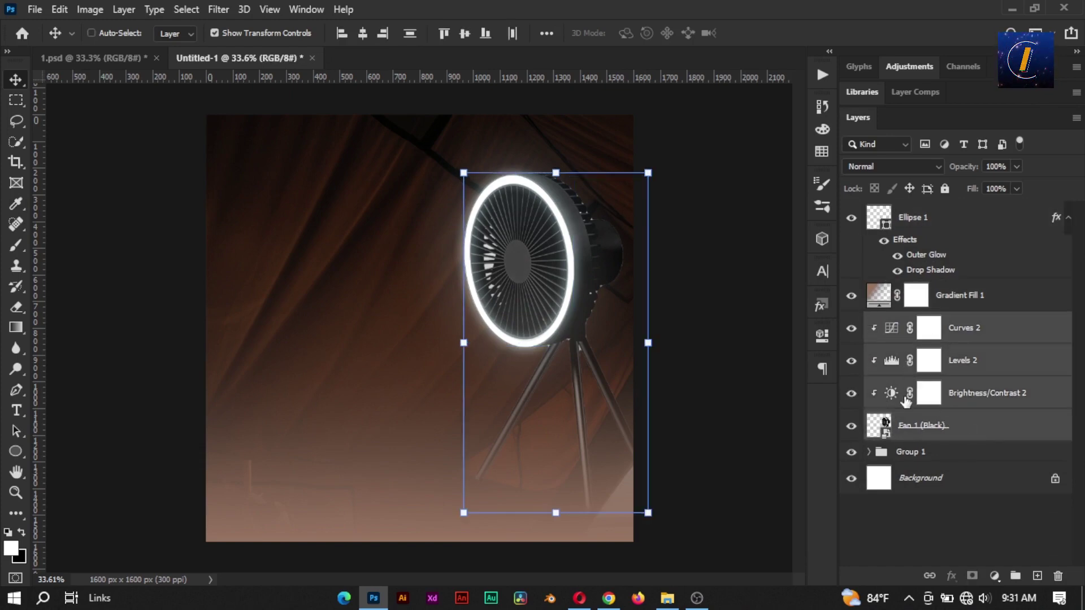
key("ctrl+g")
double_click(912, 327)
- Scale the Ellipse 1 ring and the Fan group together to about 112.69%
left_click(913, 217)
key("ctrl+t")
left_click_drag(648, 172, 659, 151)
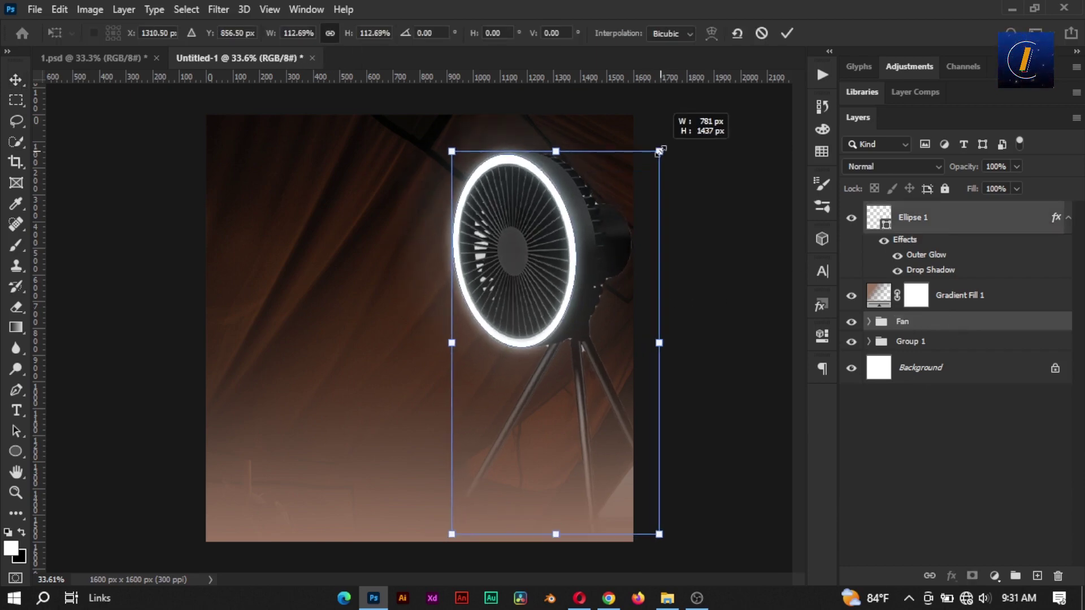
left_click(786, 33)
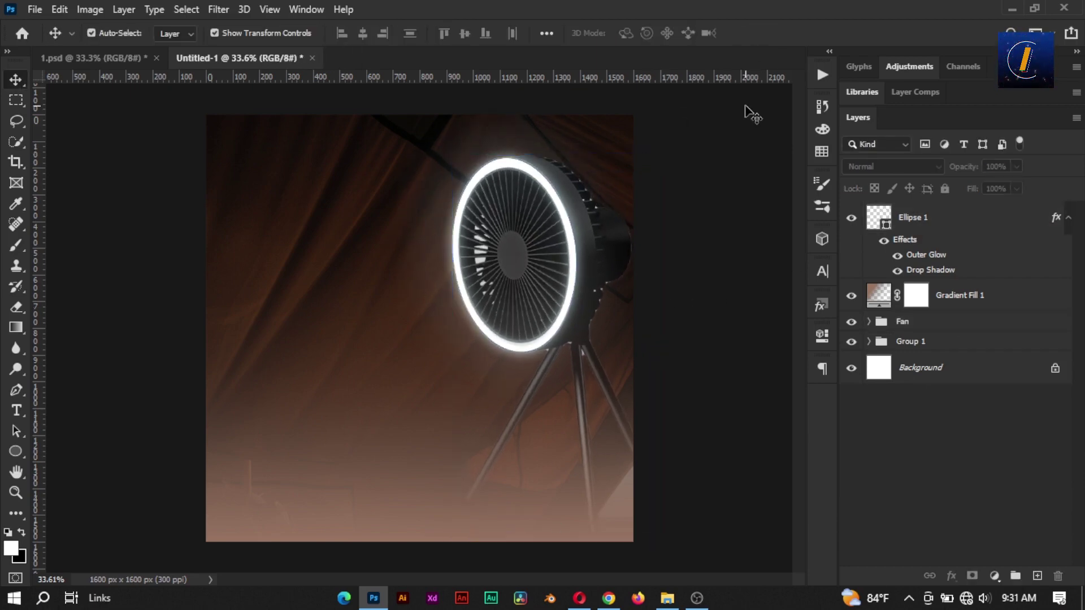
- Add a layer mask to the black fan layer inside the Fan group and switch to the Brush tool
left_click(904, 321)
left_click(869, 321)
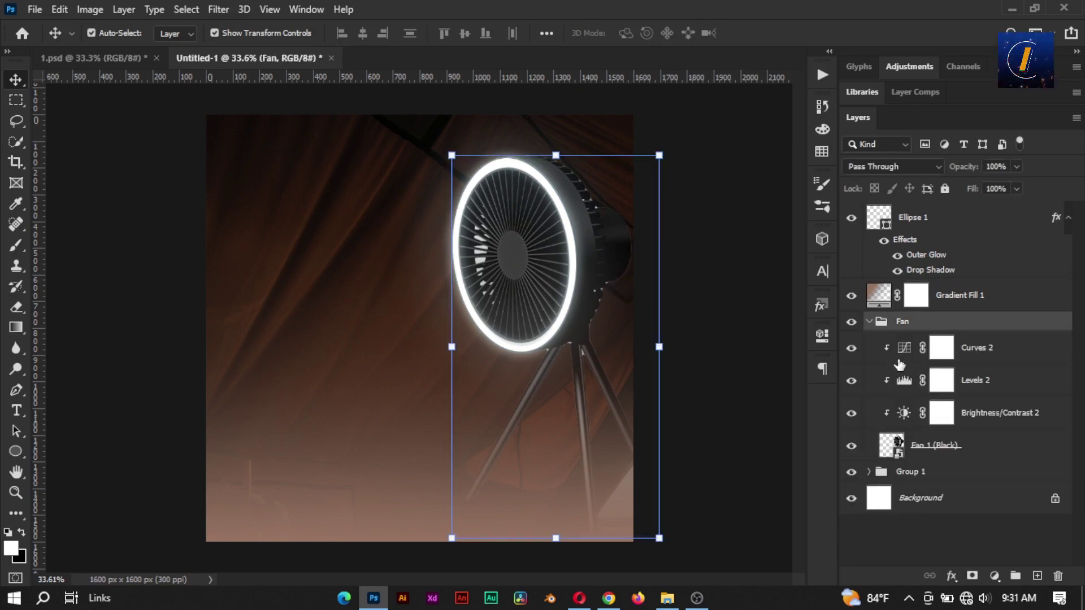
left_click(892, 446)
left_click(929, 445)
key("b")
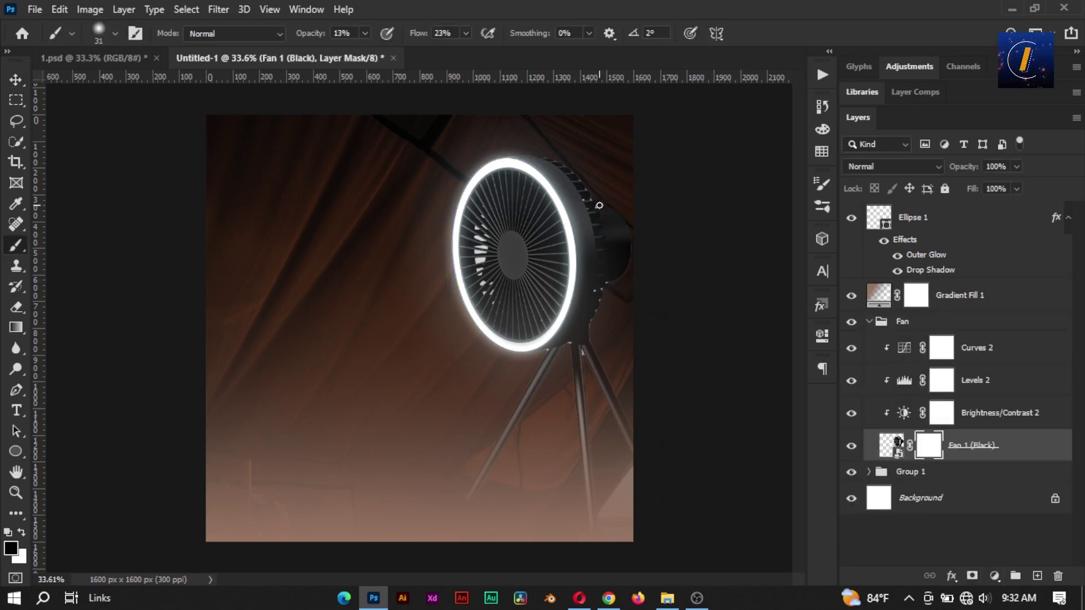
left_click_drag(929, 445, 1058, 576)
left_click(973, 576)
scroll(554, 240, "up", 5)
scroll(596, 201, "up", 3)
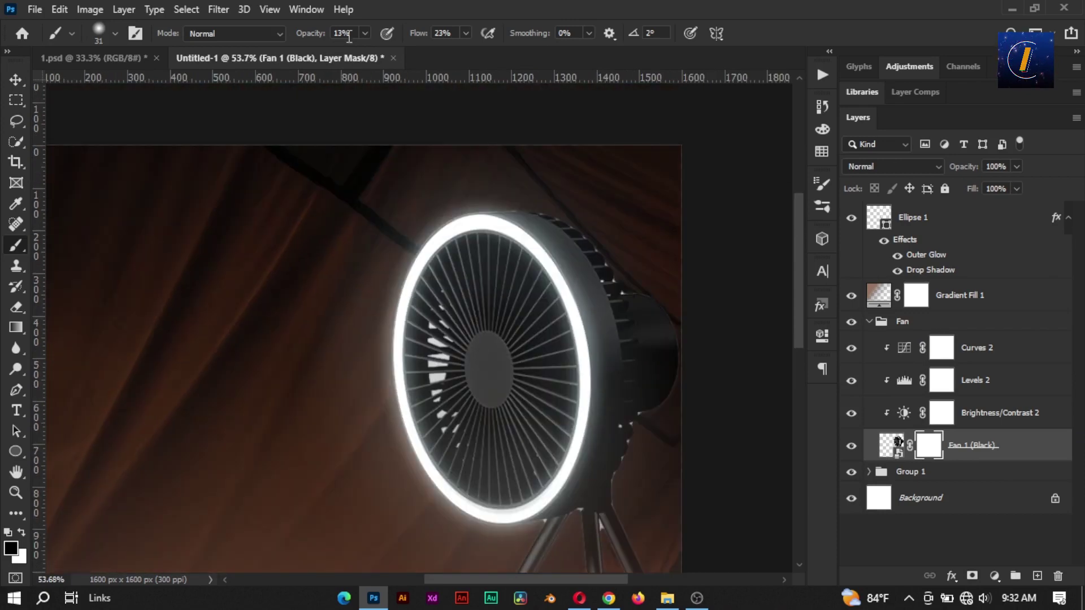
- Set the brush opacity and flow to 100%
left_click(365, 33)
left_click(468, 34)
left_click_drag(356, 51, 530, 52)
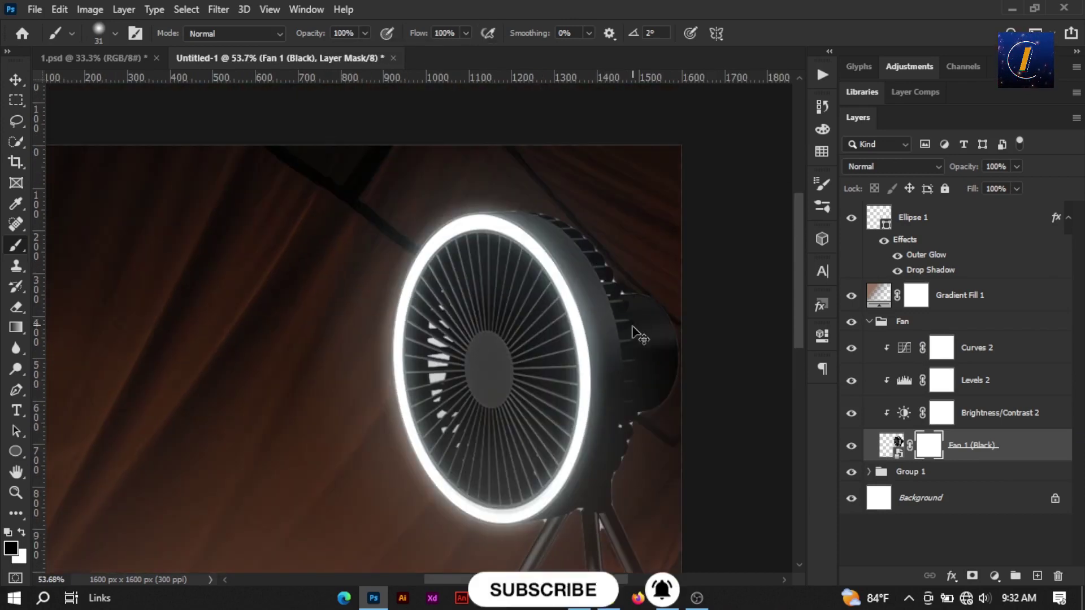
- Delete the fan layer's mask and create a new empty layer clipped to the fan
right_click(928, 444)
left_click(969, 322)
left_click(1037, 576)
key("x")
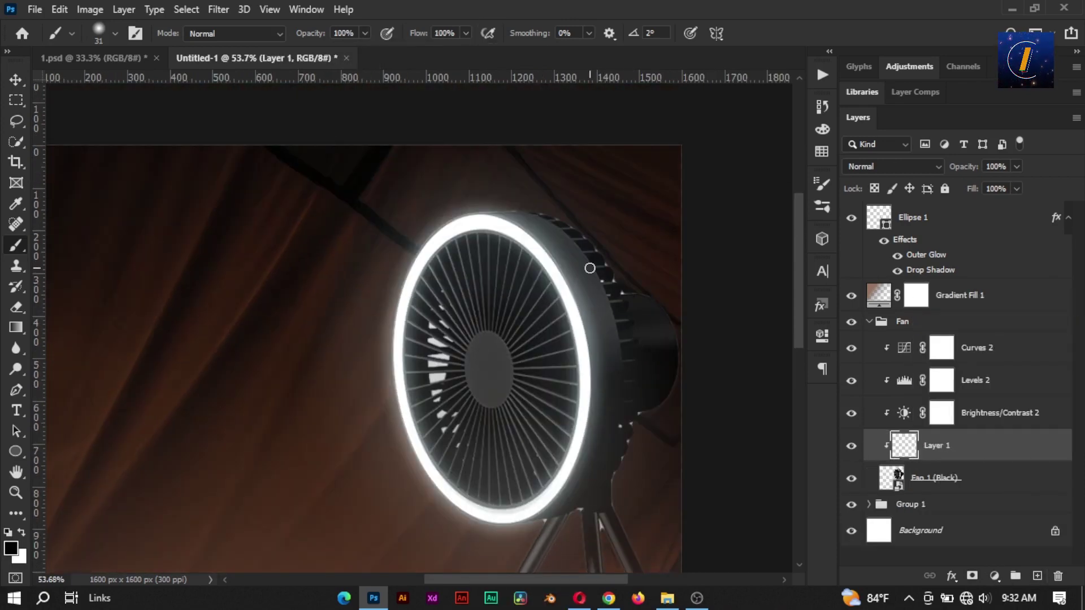
- Paint over the white specks along the fan's upper rear ribs in near-black, reducing the brush to 6 px
left_click_drag(615, 294, 607, 294)
scroll(628, 293, "up", 5)
key("bracketleft")
key("bracketleft")
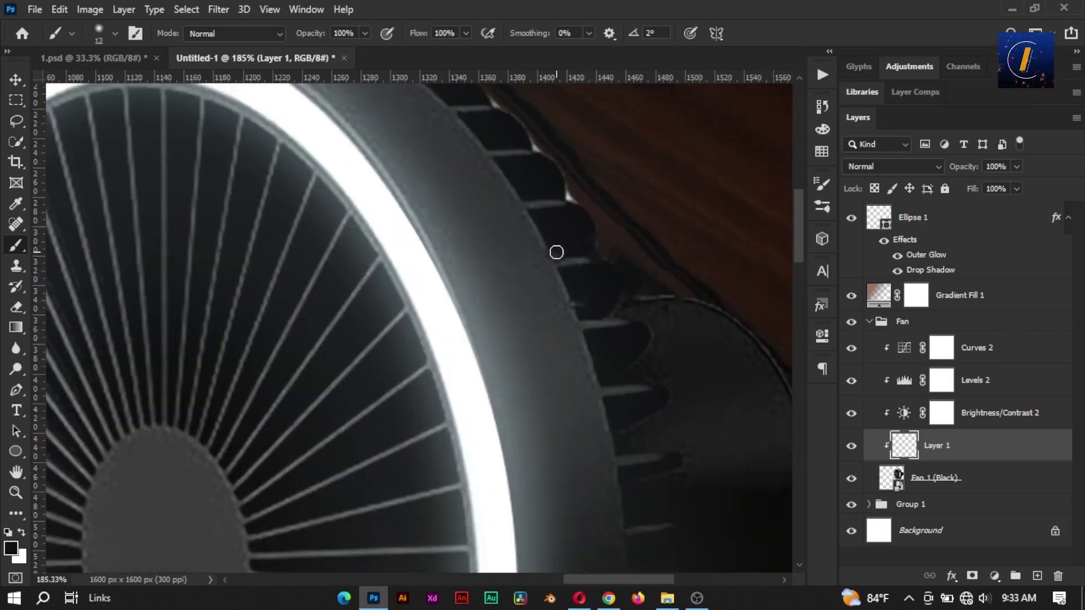
scroll(564, 290, "up", 3)
scroll(525, 284, "up", 2)
scroll(485, 359, "up", 3)
mouse_move(494, 354)
left_mouse_down()
mouse_move(472, 340)
mouse_move(489, 353)
left_mouse_up()
scroll(471, 305, "up", 1)
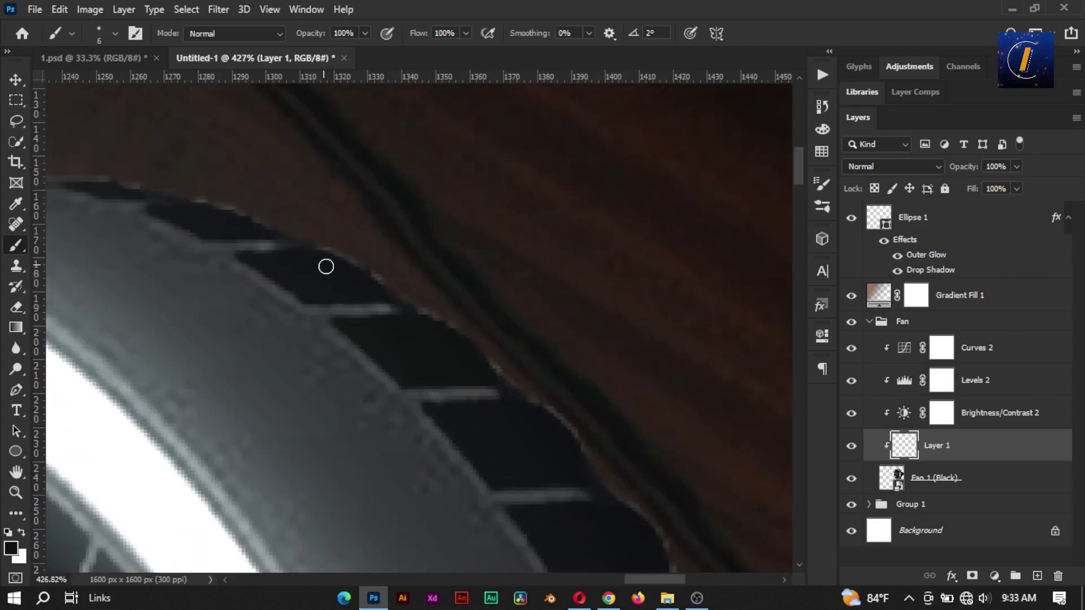
- Paint over the remaining white specks along the fan housing's lower rear edge in near-black
scroll(639, 378, "down", 10)
scroll(564, 480, "right", 4)
scroll(572, 515, "up", 10)
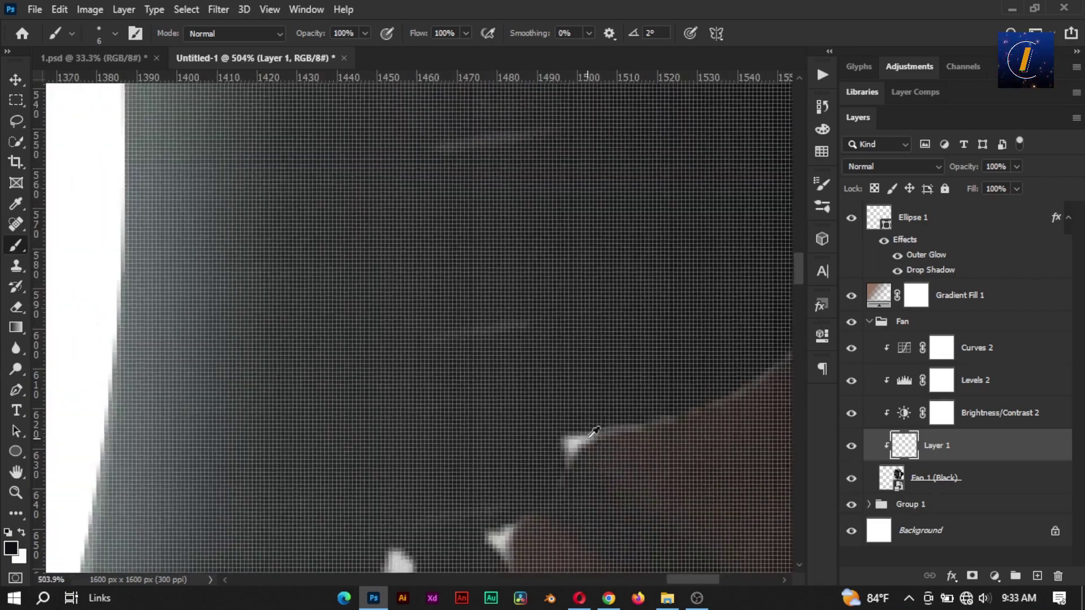
scroll(593, 432, "down", 1)
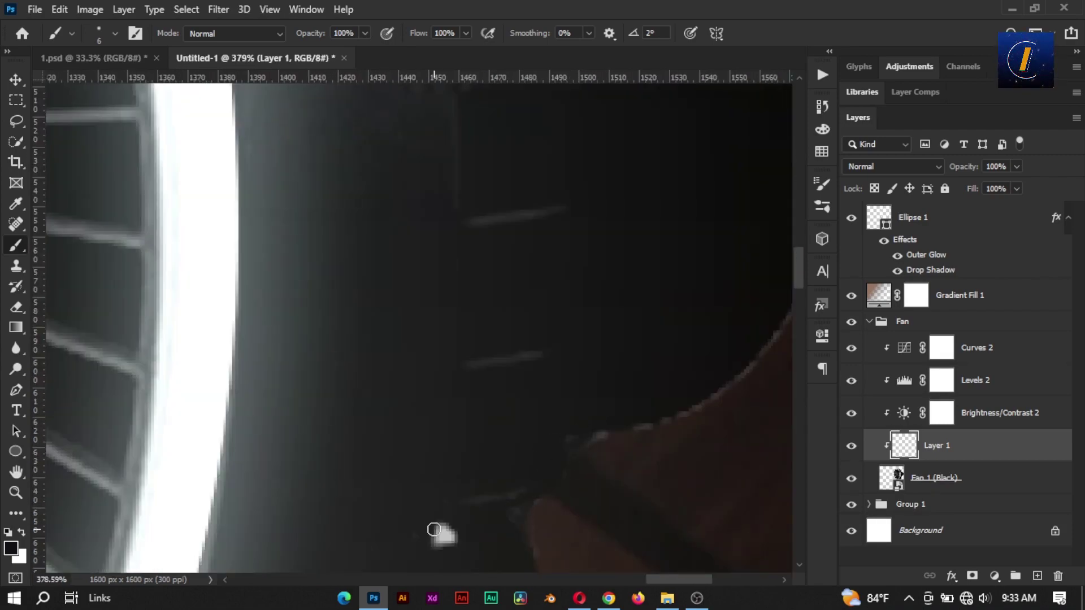
scroll(468, 528, "down", 3)
scroll(577, 193, "up", 3)
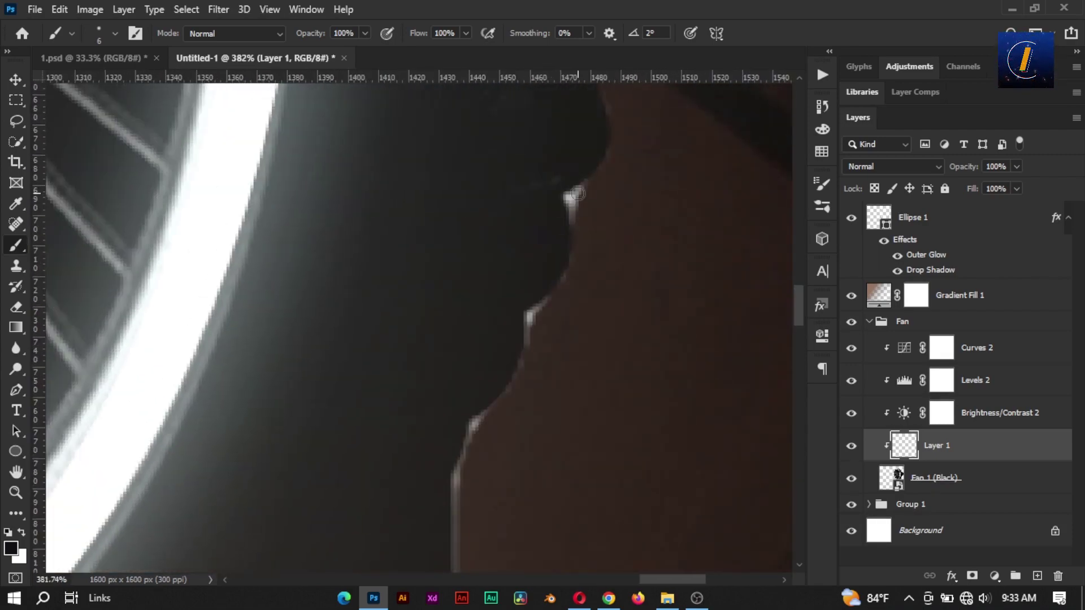
scroll(464, 442, "down", 6)
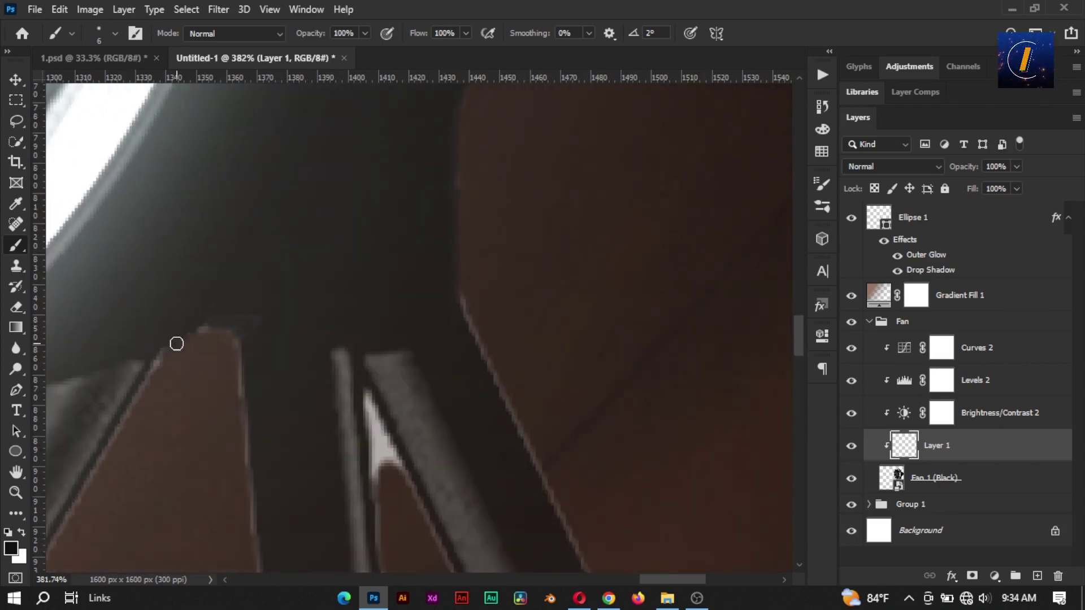
- Cover the light fringe where the housing meets the tripod legs with dark grey 2a2726 and black brush strokes
left_click(11, 549)
left_click(264, 320)
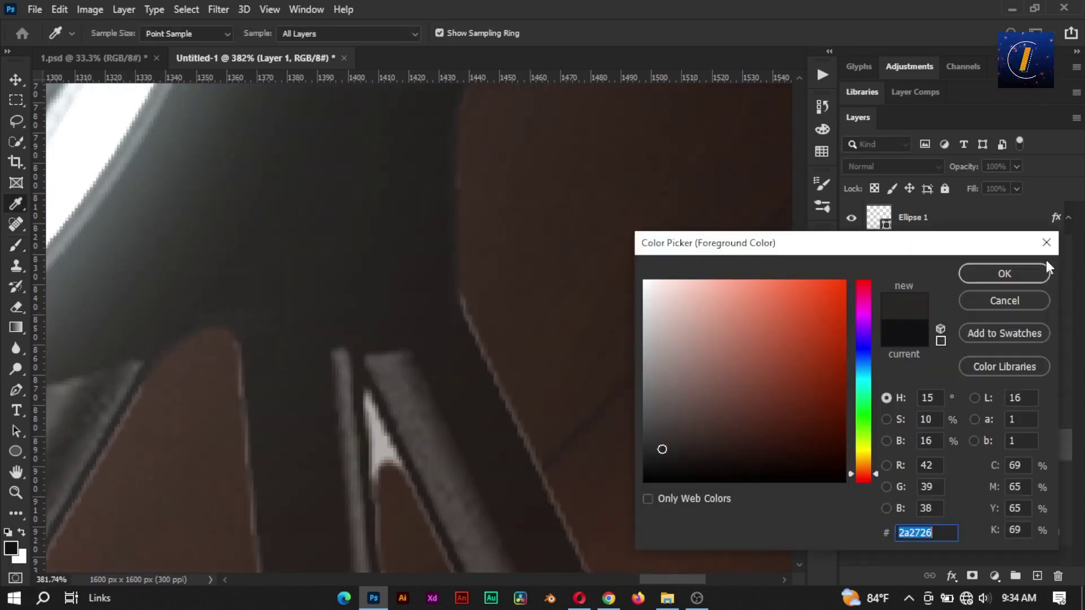
left_click(1018, 272)
left_click_drag(250, 314, 215, 320)
left_click(12, 550)
left_click_drag(661, 449, 635, 489)
left_click(1015, 271)
left_click_drag(200, 318, 243, 330)
- Paint the white patch at the top of the gap between the tripod legs black
scroll(354, 376, "down", 3)
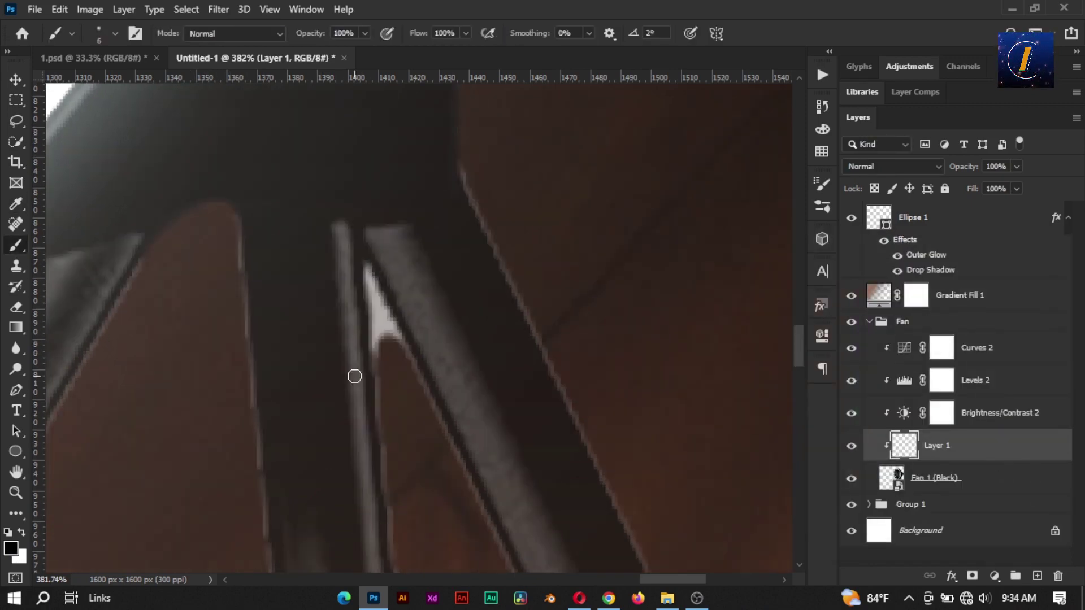
left_click_drag(395, 315, 408, 329)
scroll(396, 325, "down", 3)
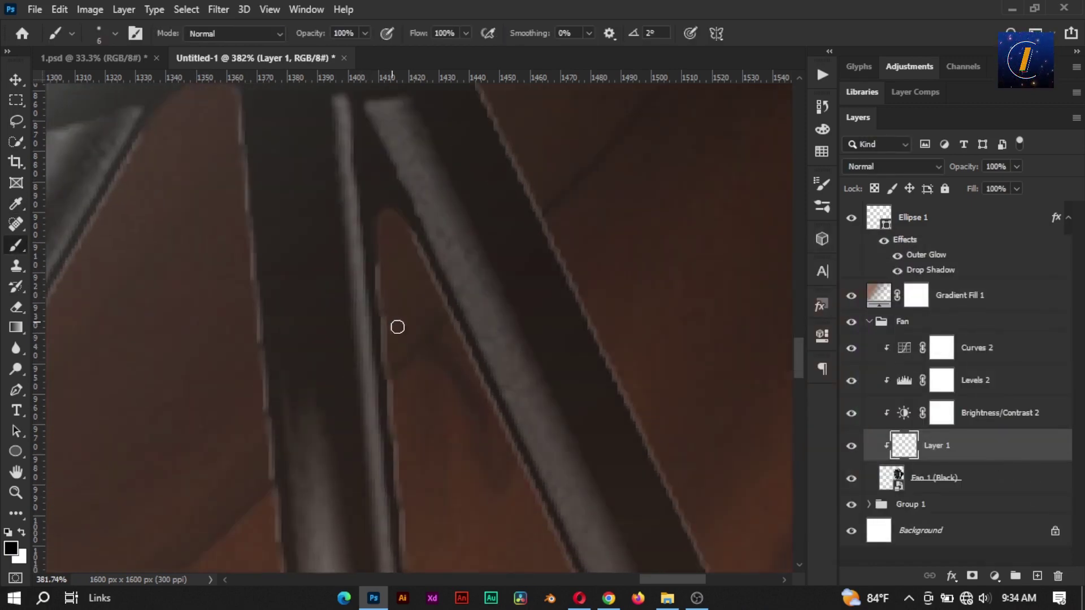
scroll(397, 326, "down", 5)
scroll(234, 218, "up", 6)
scroll(259, 217, "down", 10)
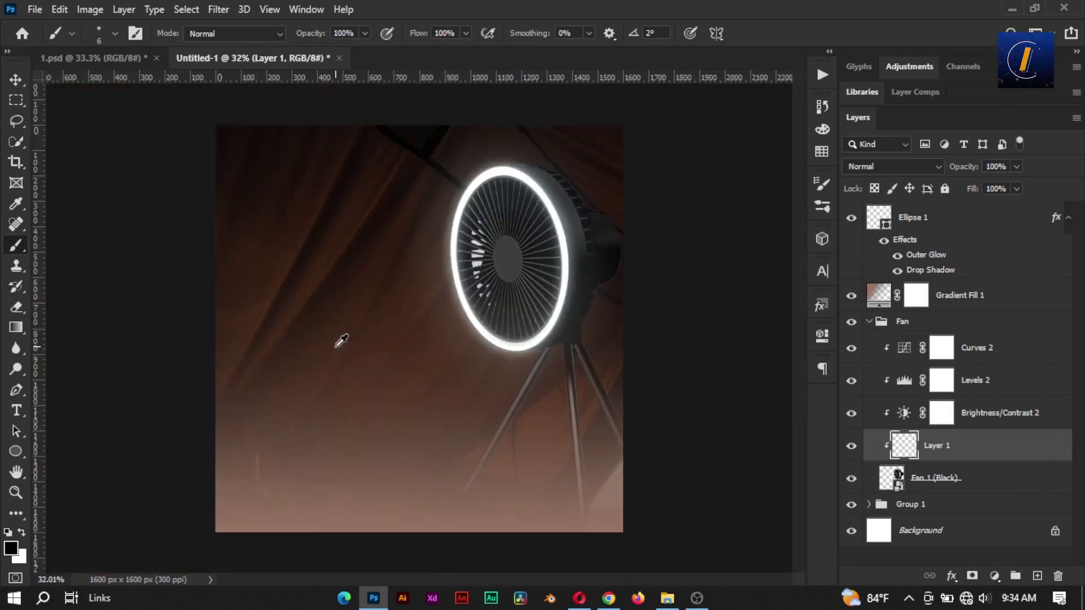
scroll(534, 144, "up", 8)
scroll(532, 125, "down", 10)
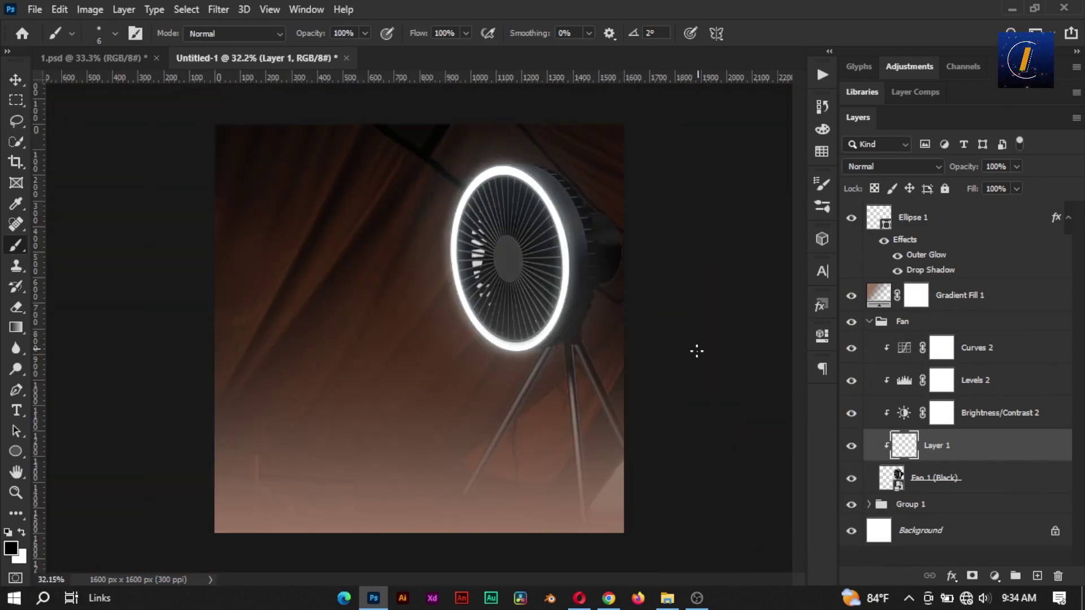
- Collapse the Fan group and shift the gradient fill's transition so the brown haze fades out lower on the canvas
left_click(869, 322)
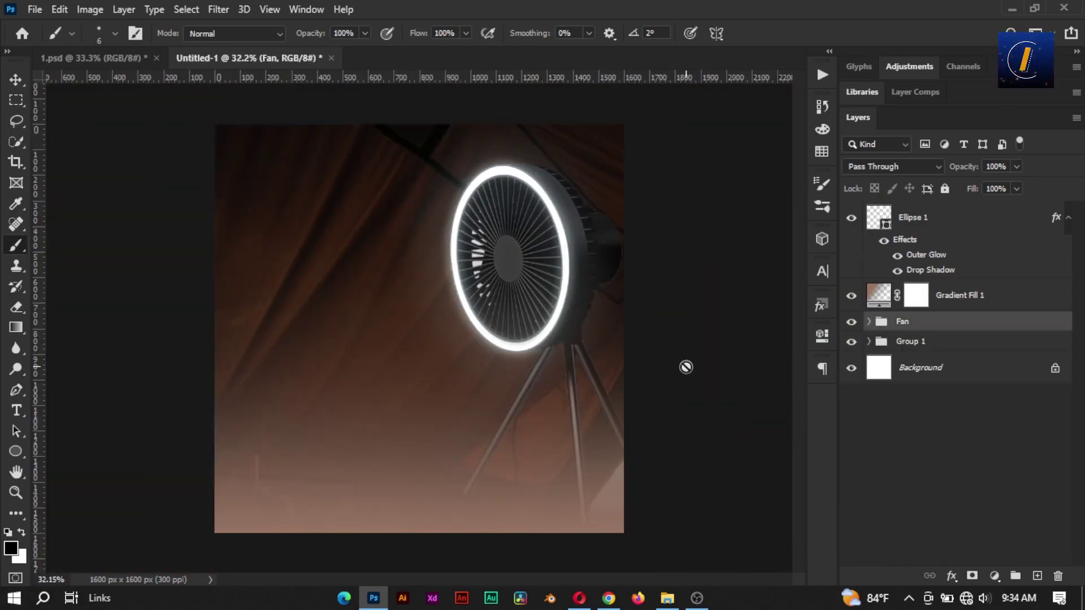
double_click(880, 296)
left_click(734, 384)
left_click_drag(850, 389, 820, 389)
key("Return")
left_click(1043, 299)
- Compare the ring with its Outer Glow and Drop Shadow effects hidden and shown
left_click(883, 242)
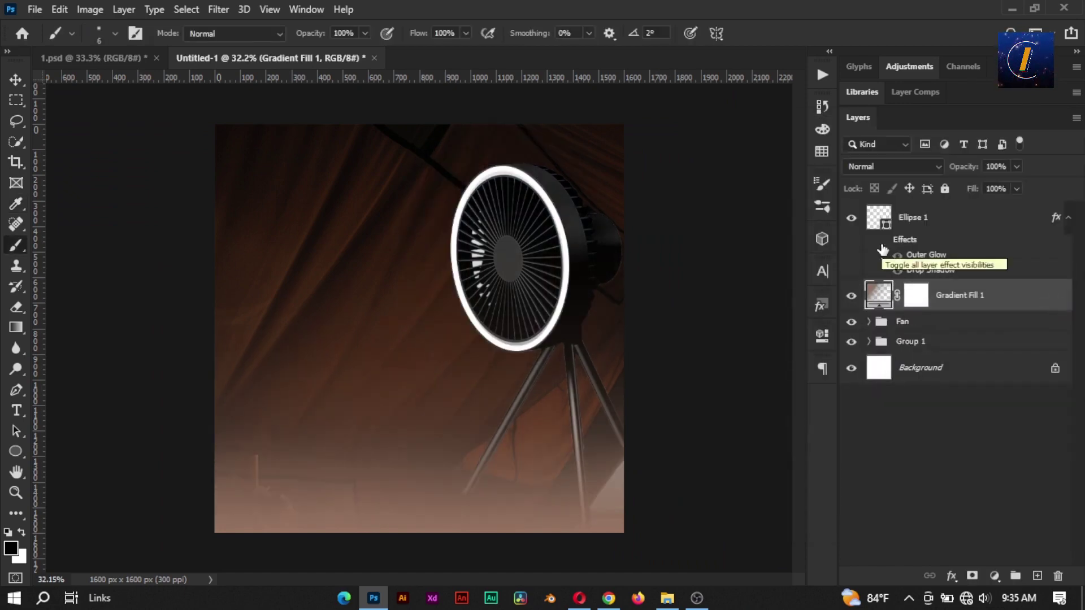
left_click(883, 242)
left_click(882, 242)
left_click(882, 242)
left_click(881, 253)
left_click(881, 253)
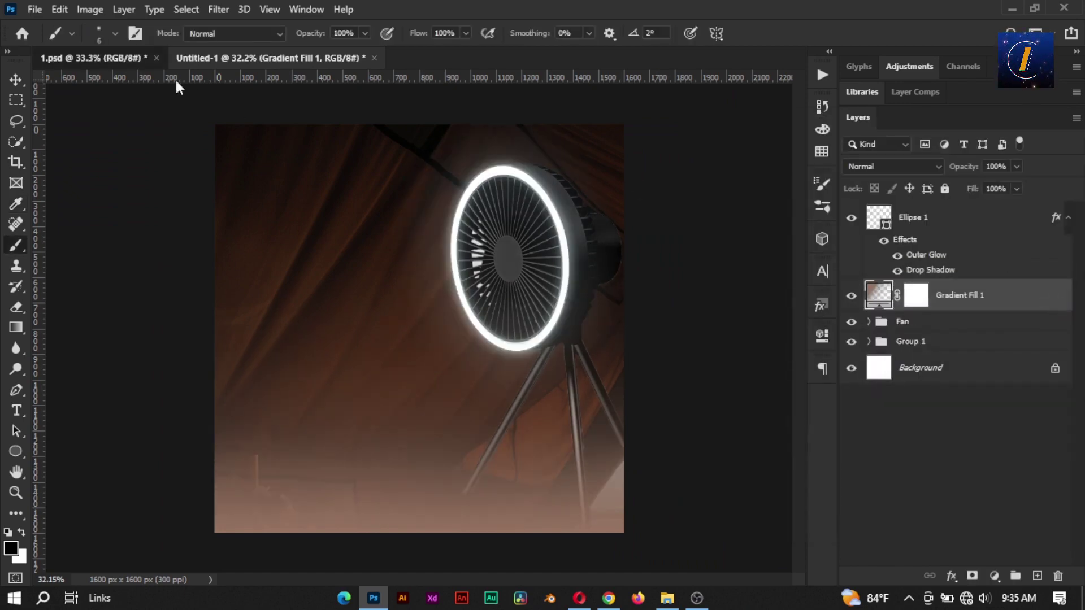
- Compare the design with the 1.psd document and check the gradient fill's settings
left_click(141, 57)
left_click(286, 60)
left_click(133, 56)
left_click(272, 58)
double_click(872, 303)
left_click(1052, 304)
- Open the tent photo in the Camera Raw Filter and set Saturation to +11 and Vibrance to +4
double_click(881, 342)
left_click(927, 465)
left_click(218, 10)
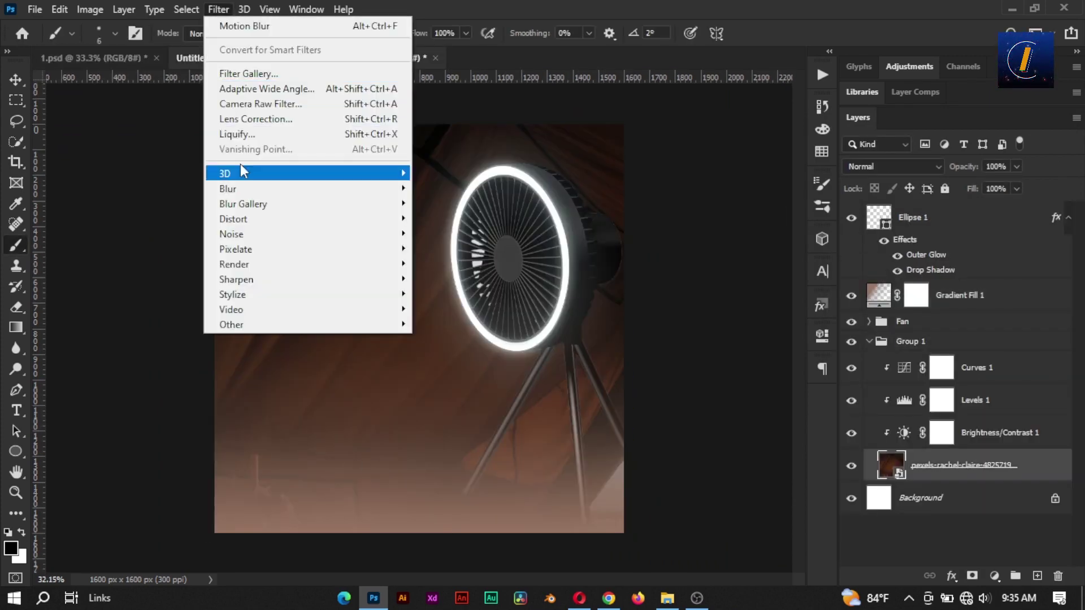
left_click(260, 103)
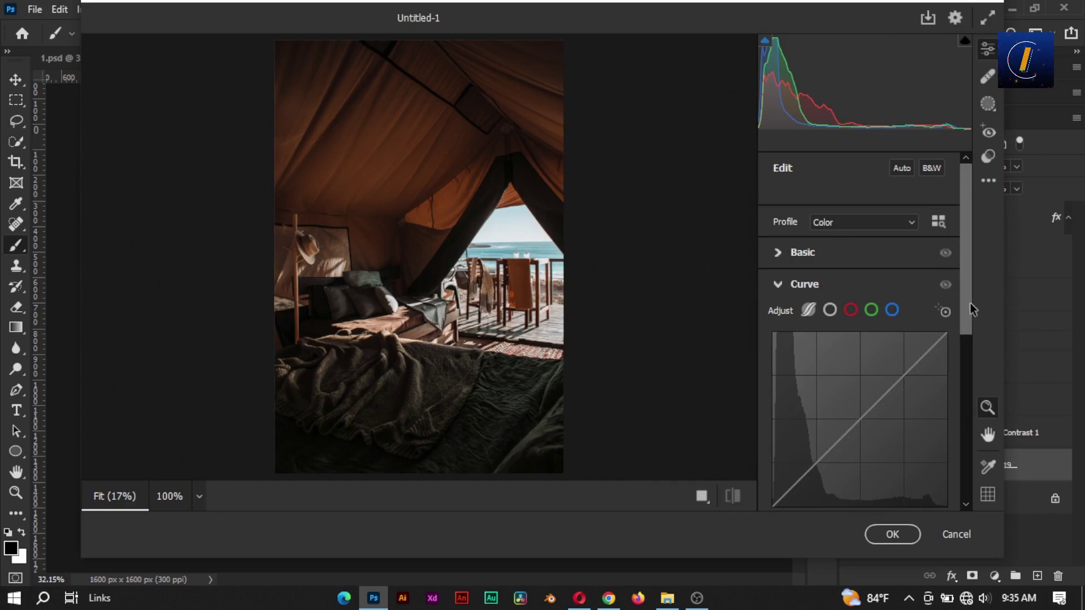
left_click(783, 286)
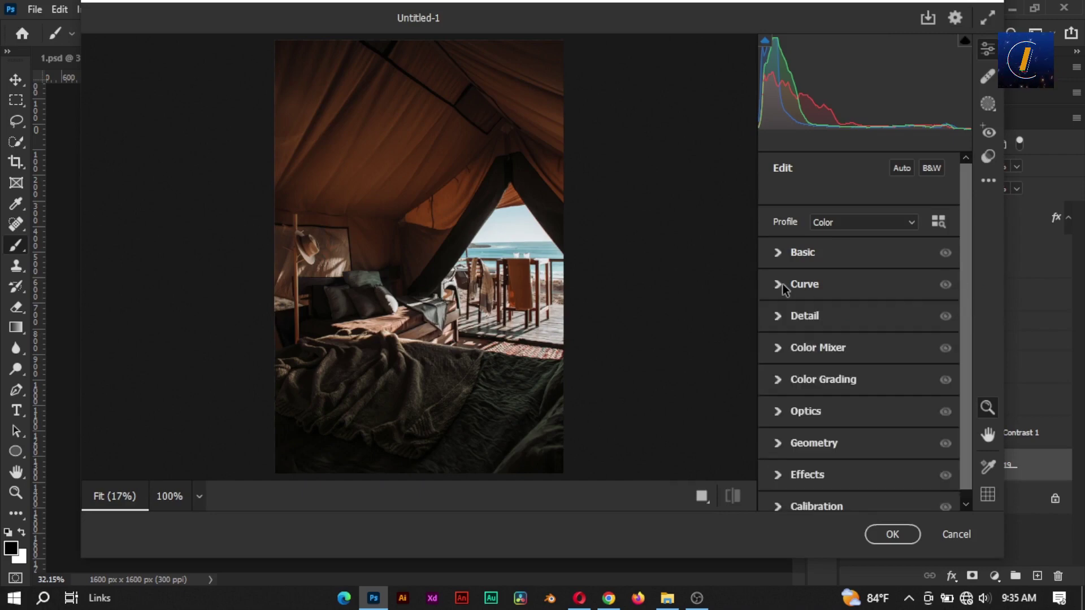
left_click(776, 257)
left_click_drag(965, 274, 965, 455)
left_click_drag(859, 243, 862, 219)
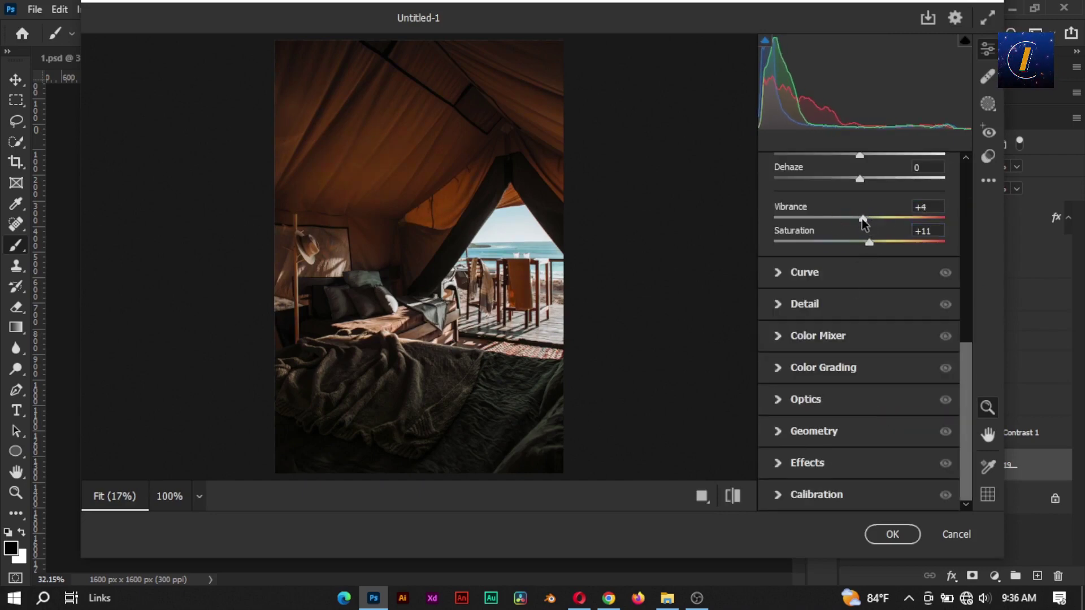
- Set Shadows to -15, Whites to +17 and Blacks to -12, and compare the before and after views
scroll(870, 243, "up", 3)
left_click_drag(859, 255, 848, 210)
left_click(733, 496)
left_click(657, 496)
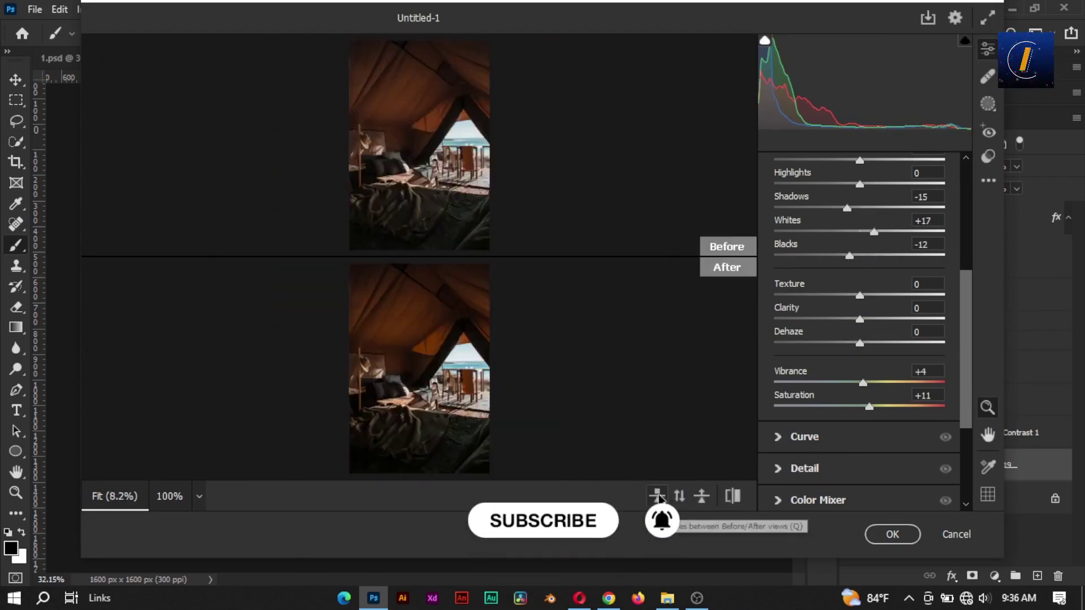
left_click(657, 496)
left_click(657, 497)
- Adjust the tent photo's overall point curve at its black point and reshape the red channel curve at its midpoint
scroll(952, 226, "up", 5)
left_click(779, 241)
left_click(778, 272)
scroll(814, 302, "down", 2)
left_click(831, 181)
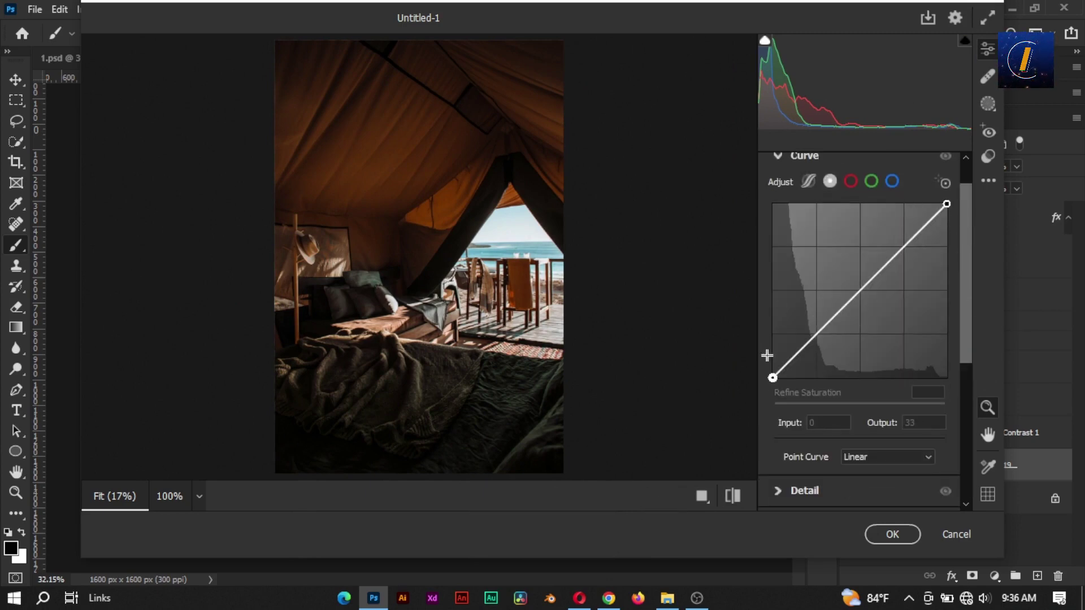
left_click_drag(773, 378, 747, 390)
left_click(850, 183)
left_click_drag(861, 291, 819, 338)
- Compare the before and after views, revise the red channel curve, and apply the Camera Raw Filter
left_click(733, 496)
left_click(733, 496)
left_click(732, 496)
left_click(732, 496)
left_click(732, 496)
right_click(790, 351)
left_click(850, 327)
left_click(892, 181)
left_click(893, 534)
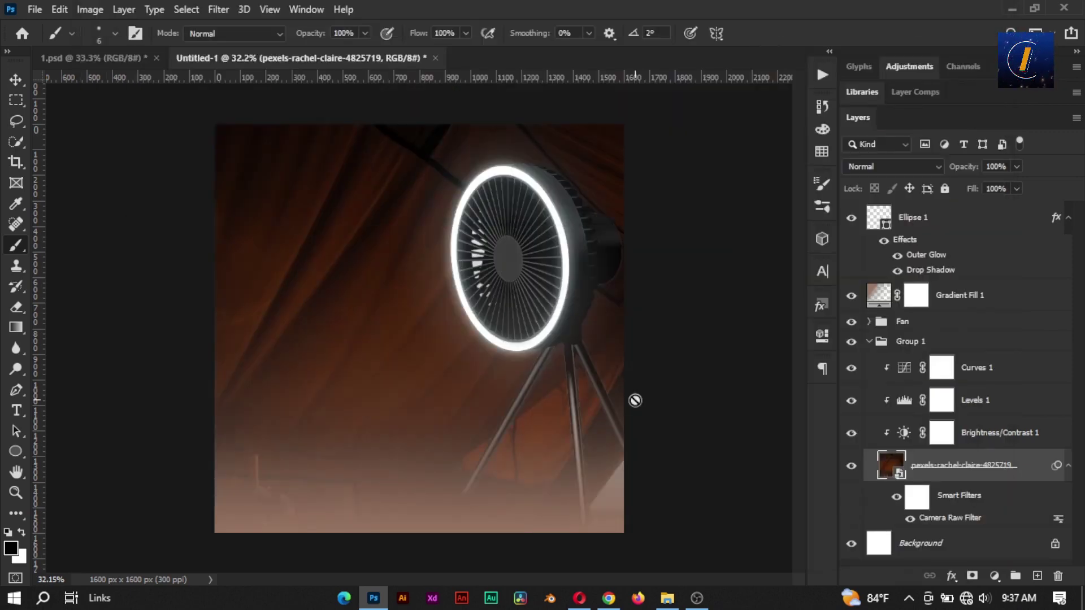
- Scale the tent photo down to 26.83% from the canvas's upper-left corner and collapse Group 1
key("ctrl+t")
left_click(565, 245)
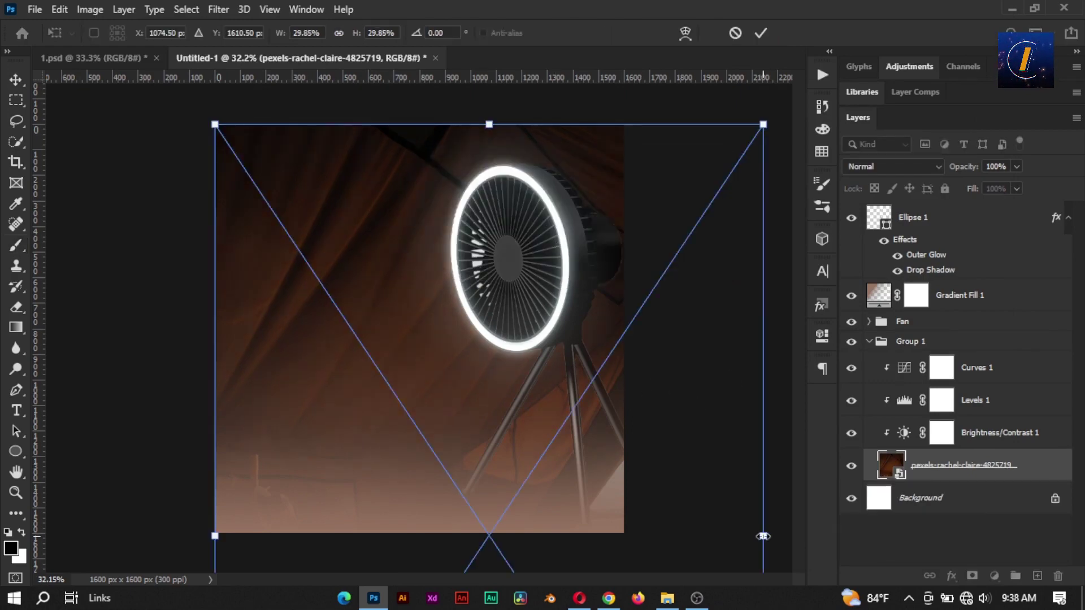
left_click_drag(398, 291, 424, 327)
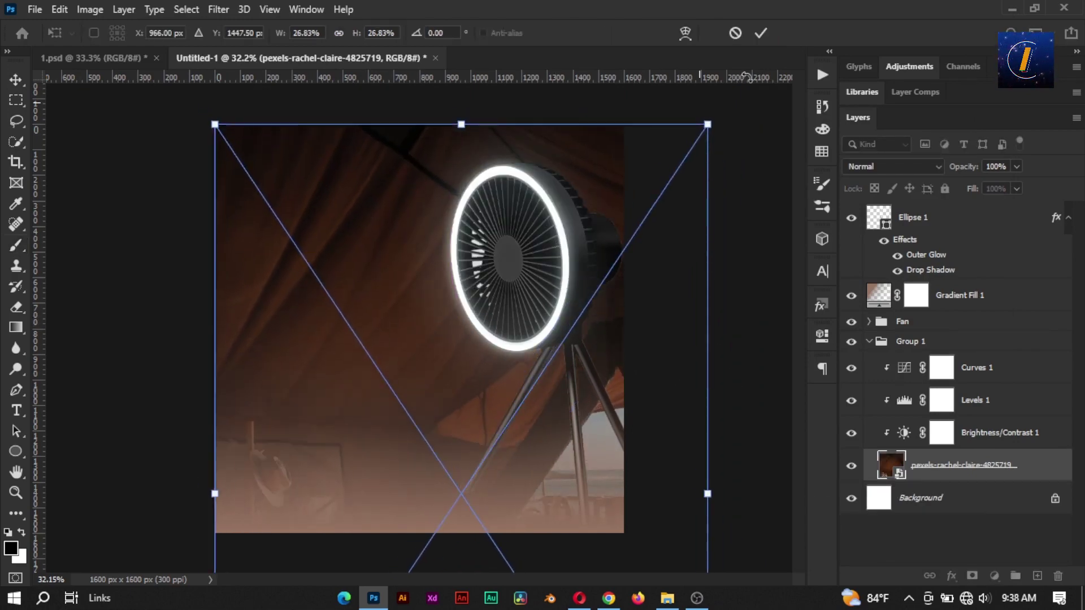
key("Return")
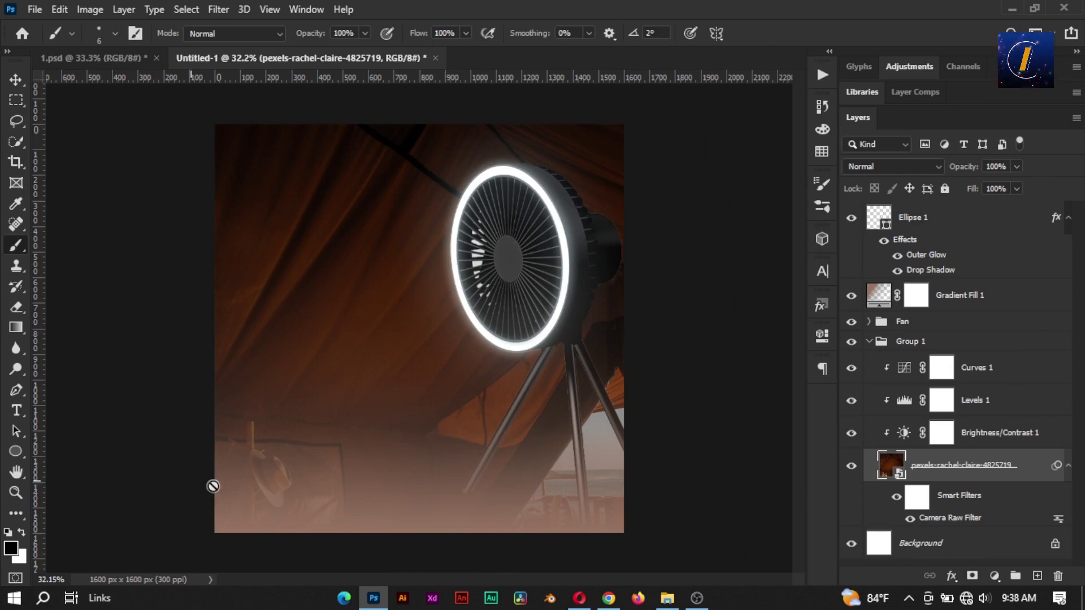
left_click(869, 342)
- Try masking the gradient fill over the upper tent with a full-strength 373 px black brush, replacing the mask and undoing the new stroke
left_click(926, 305)
mouse_move(339, 362)
left_mouse_down()
mouse_move(226, 205)
mouse_move(653, 197)
mouse_move(582, 345)
mouse_move(188, 372)
left_mouse_up()
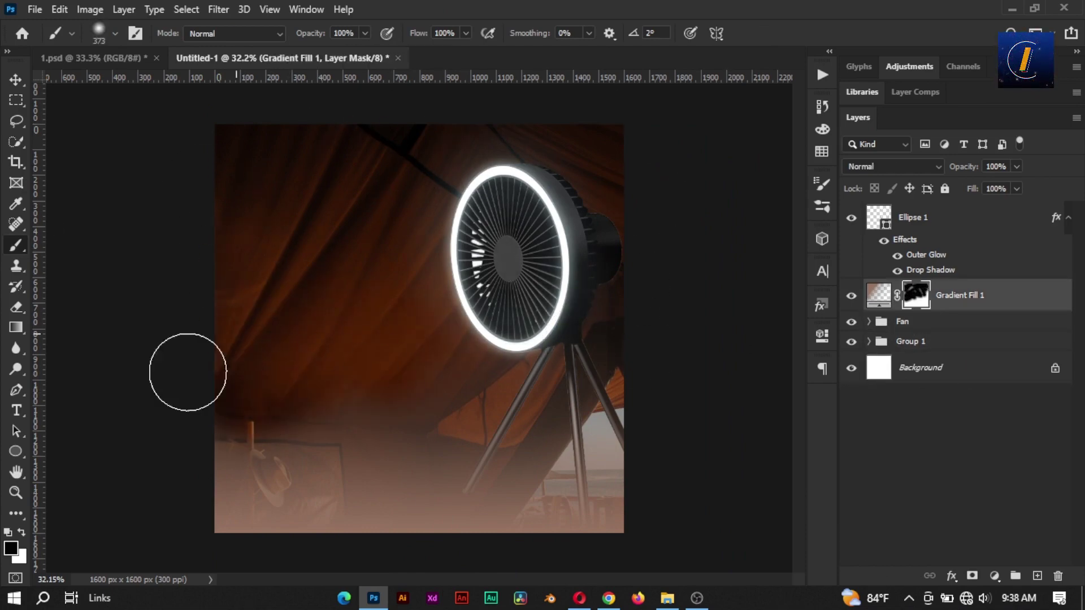
right_click(916, 298)
left_click(955, 324)
left_click(972, 576)
mouse_move(216, 142)
left_mouse_down()
mouse_move(472, 125)
mouse_move(560, 133)
mouse_move(269, 129)
mouse_move(276, 207)
mouse_move(368, 170)
left_mouse_up()
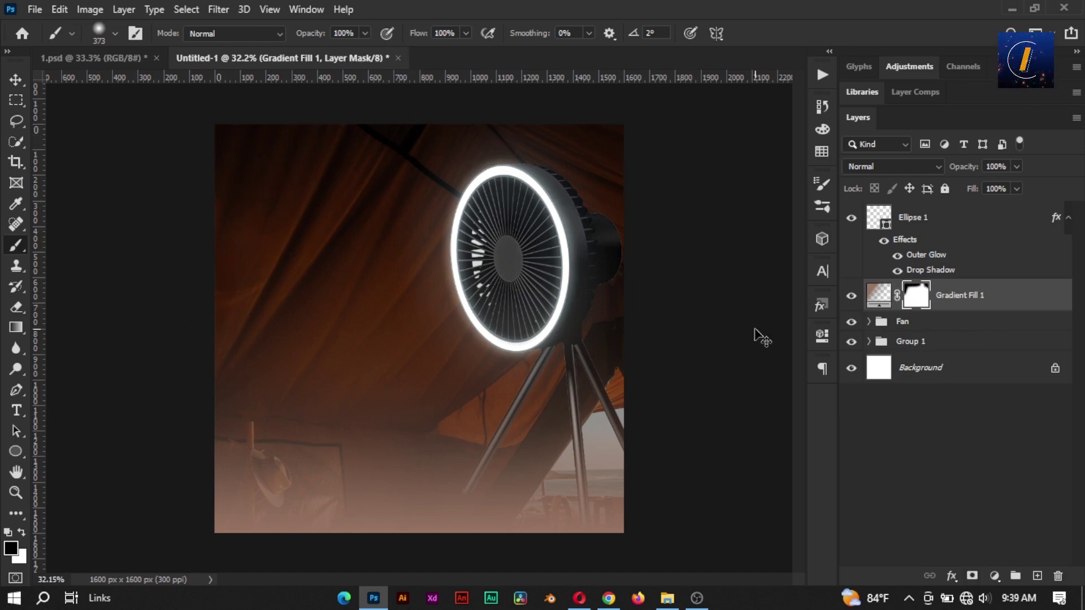
key("z")
key("ctrl+z")
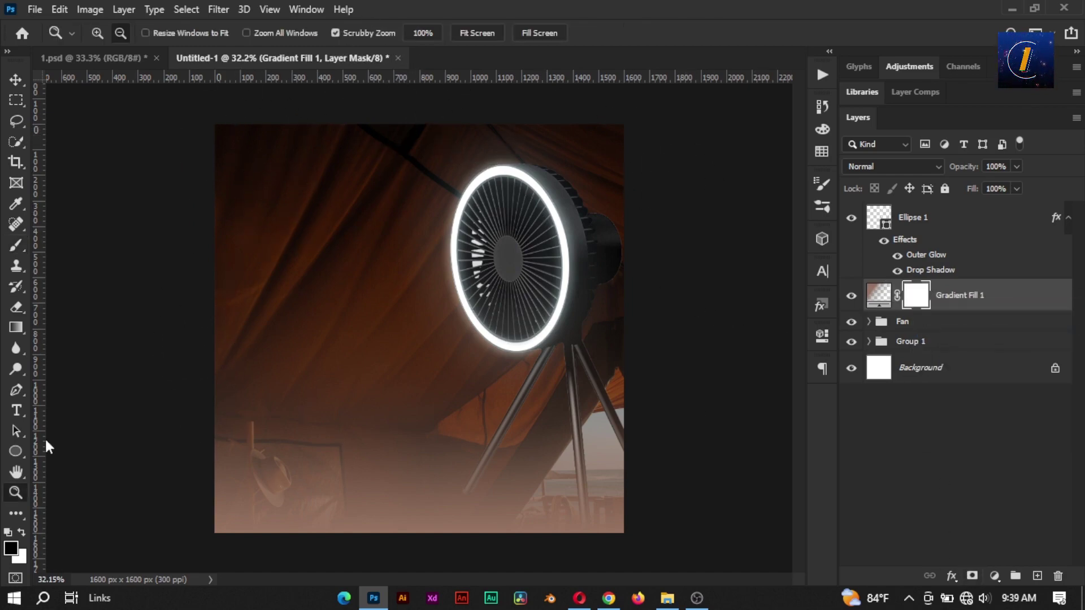
- Paint black on the gradient fill's mask over the upper tent at 26% opacity and 24% flow, and check the Fan group's visibility
key("b")
left_click(467, 34)
left_click_drag(471, 51, 414, 49)
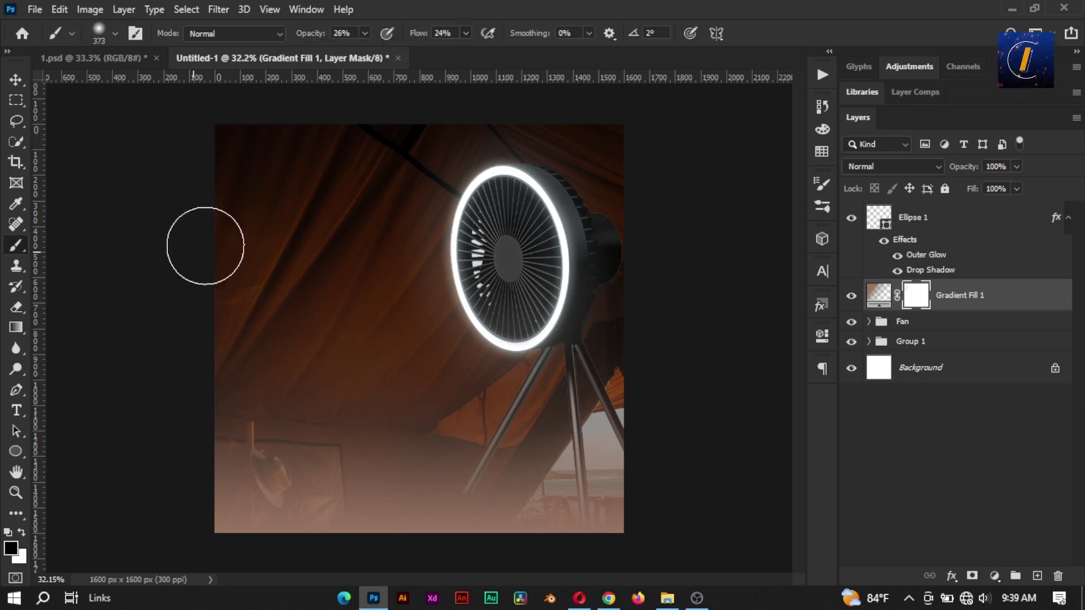
mouse_move(205, 246)
left_mouse_down()
mouse_move(353, 161)
mouse_move(397, 158)
left_mouse_up()
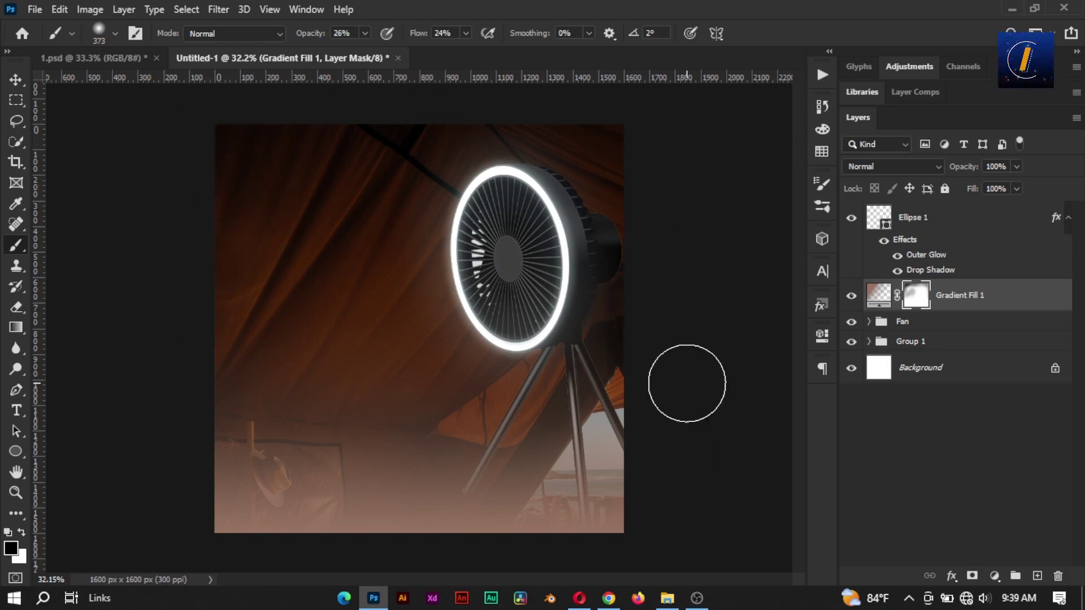
left_click(851, 323)
left_click(851, 322)
- Try nesting the Ellipse 1 ring layer inside the Fan group, and return it above the gradient fill
left_click_drag(907, 221, 918, 324)
left_click(869, 244)
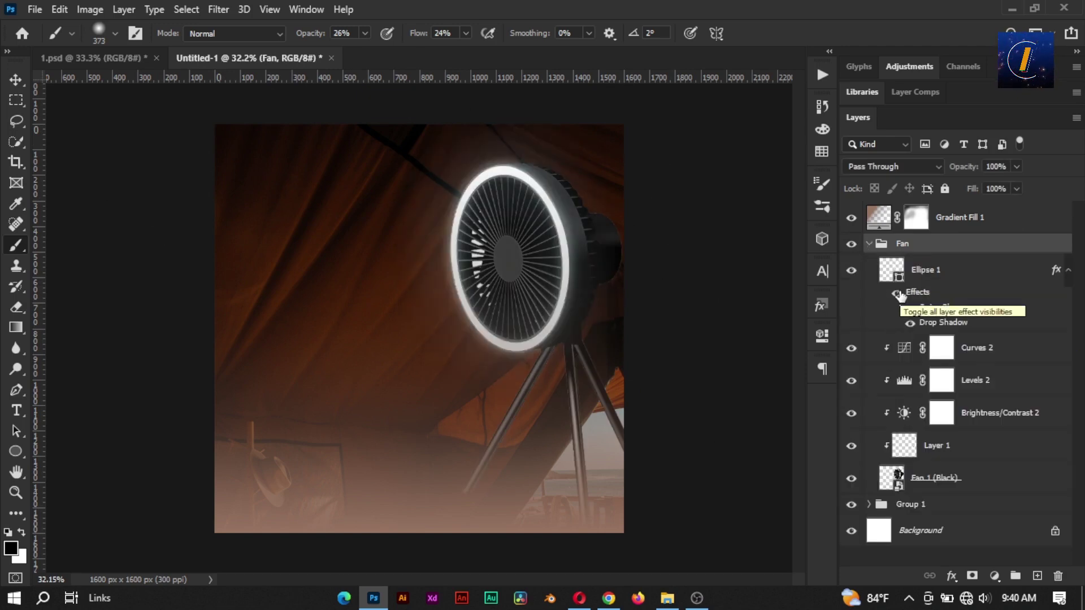
key("v")
left_click(700, 175)
left_click(869, 244)
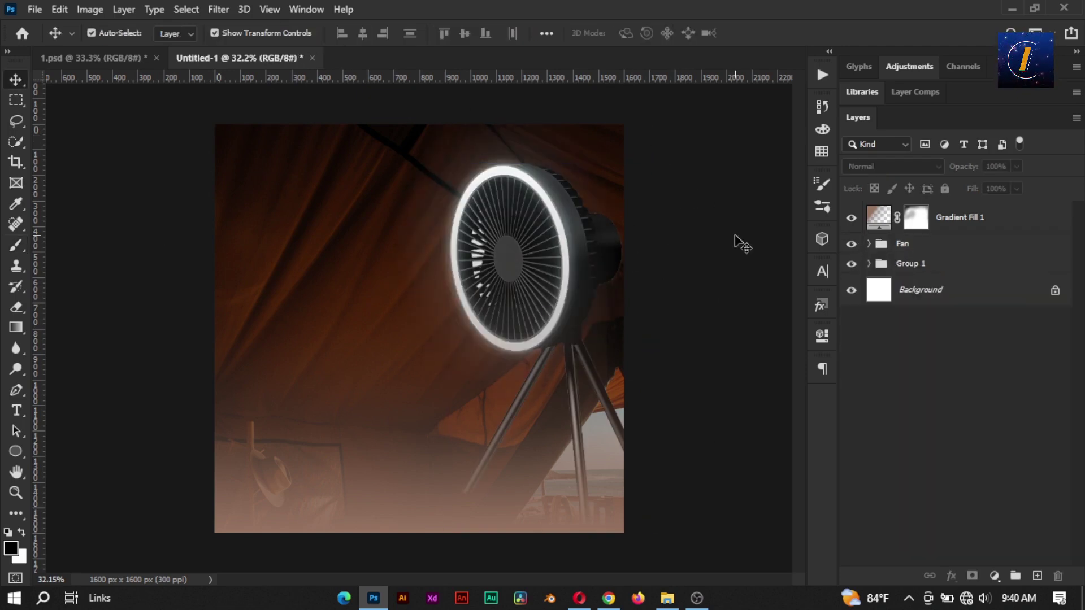
left_click(913, 249)
left_click(868, 244)
left_click_drag(928, 269, 935, 204)
- Save the design as 2.psd
scroll(689, 266, "down", 2)
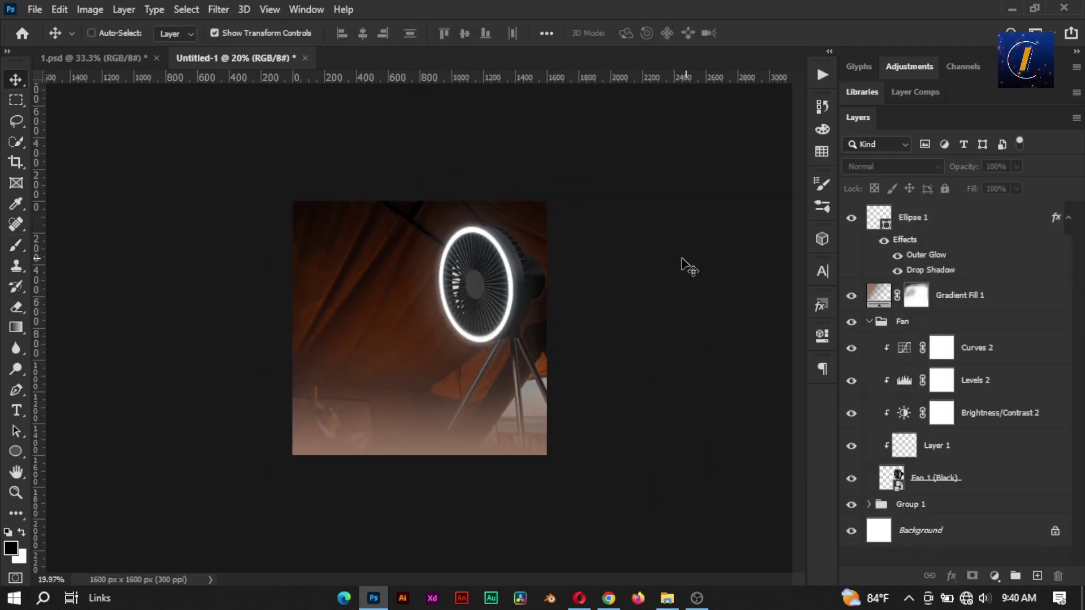
key("ctrl+s")
key("Return")
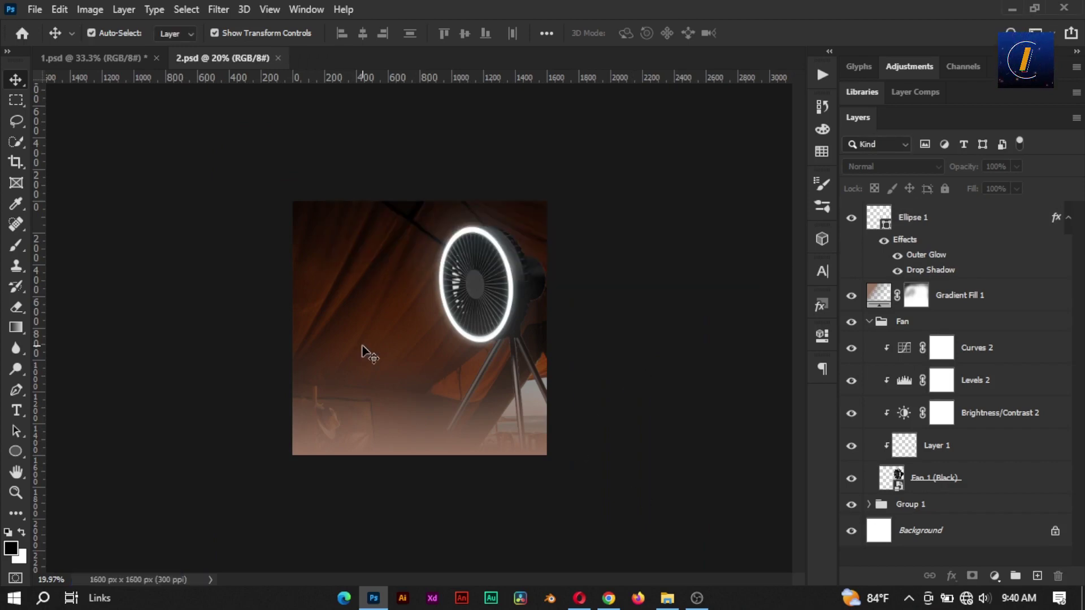
- Enlarge the Fan group and the Ellipse 1 ring together to about 105.83%
scroll(361, 351, "up", 2)
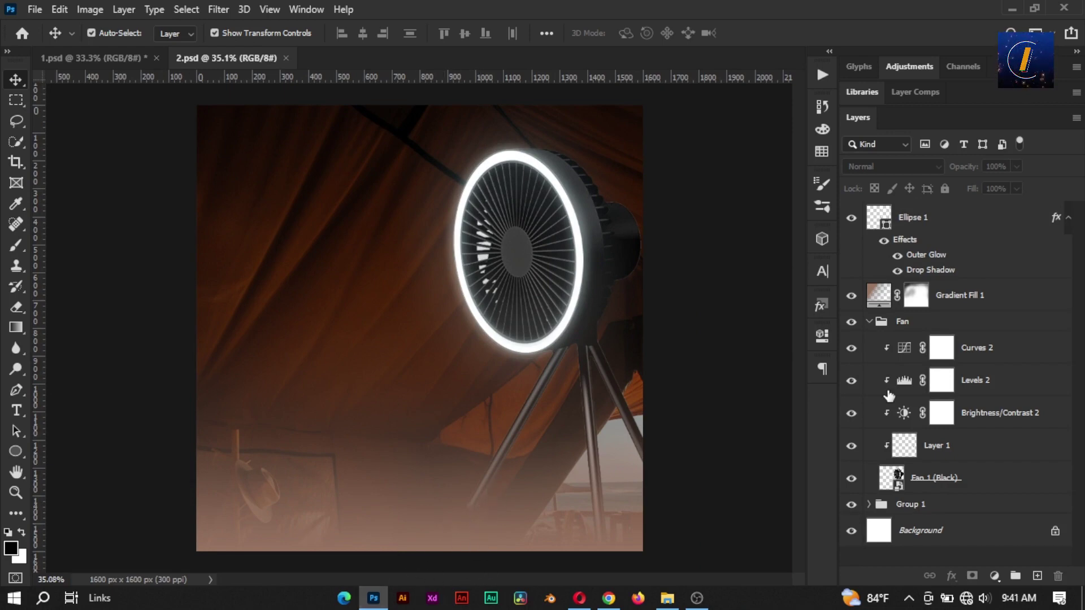
left_click(902, 321)
left_click(910, 219, "ctrl")
key("ctrl+t")
mouse_move(675, 346)
left_mouse_down()
mouse_move(685, 346)
mouse_move(676, 340)
left_mouse_up()
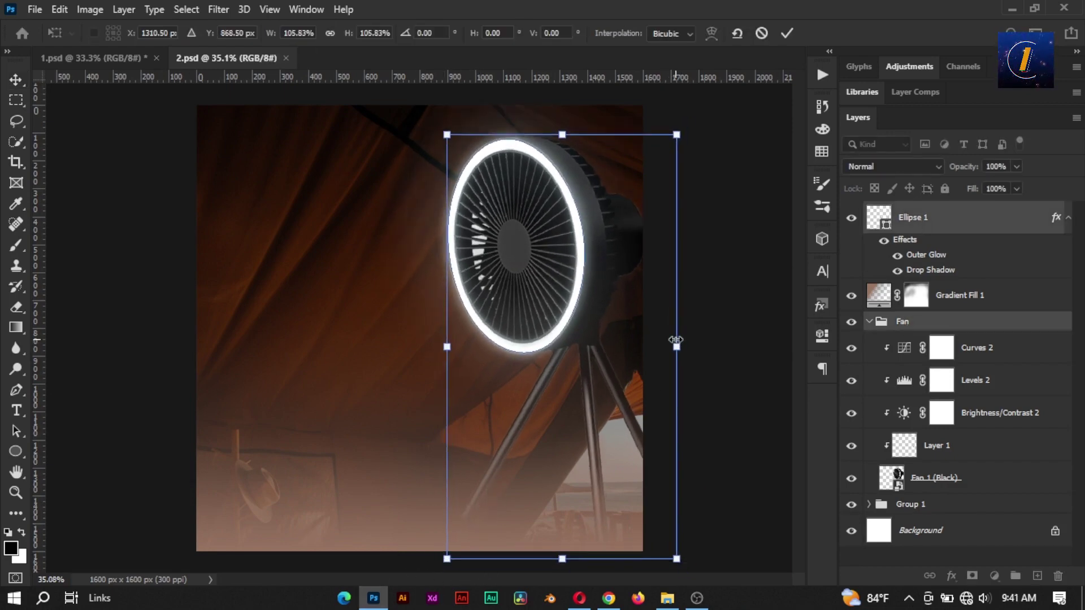
- Nudge the enlarged fan and ring down to Y 911.50 px and apply the transformation
key("Down")
key("Down")
key("Down")
key("Down")
key("Down")
key("Down")
key("Down")
key("Down")
key("Down")
key("Down")
key("Down")
key("Down")
key("Down")
key("Down")
key("Down")
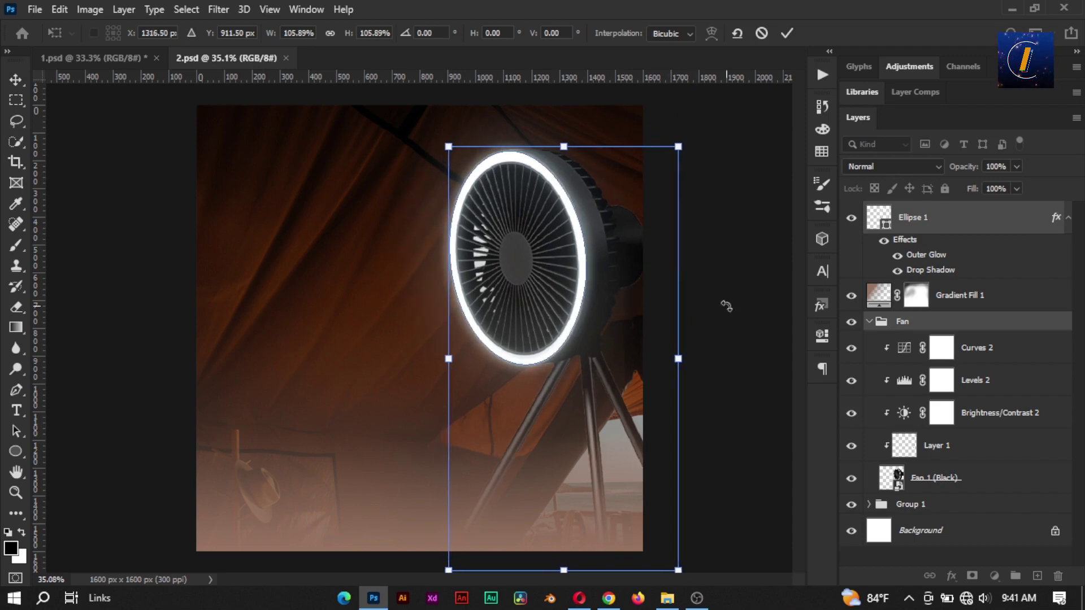
left_click(787, 33)
- Add a Drop Shadow to the Fan 1 (Black) layer and set its colour to black
left_click(983, 478)
left_click(951, 576)
left_click(991, 568)
left_click_drag(508, 92, 581, 223)
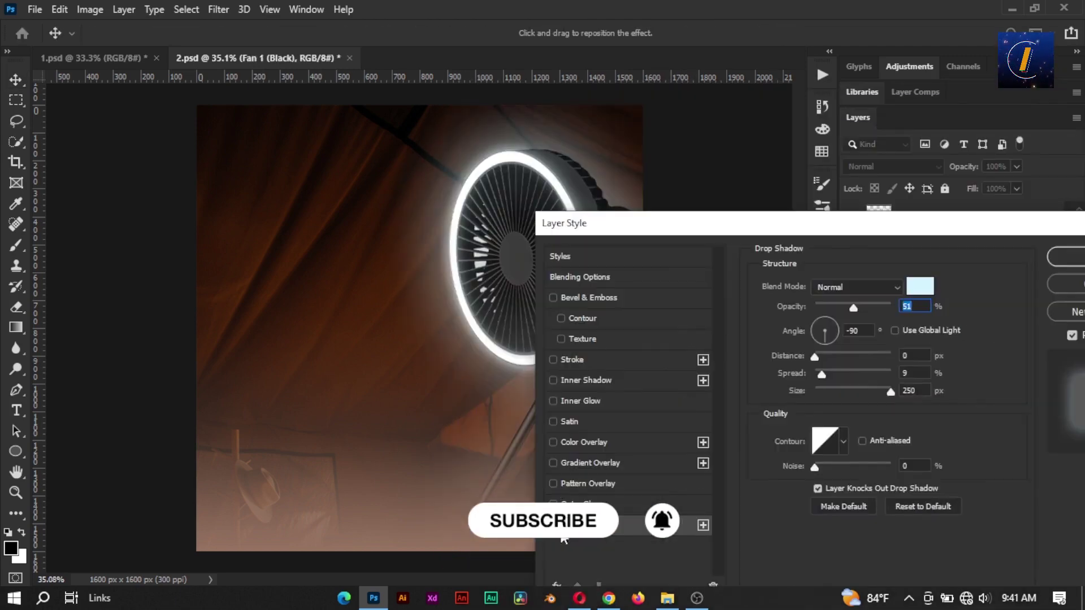
left_click(919, 296)
key("Return")
- Set the fan's shadow to 72% opacity, -119° angle, 17 px distance and about 49 px size, and apply it
left_click_drag(685, 232, 819, 156)
left_click_drag(1000, 232, 964, 229)
left_click_drag(959, 278, 973, 278)
left_click_drag(959, 230, 1004, 230)
left_click_drag(1024, 314, 960, 316)
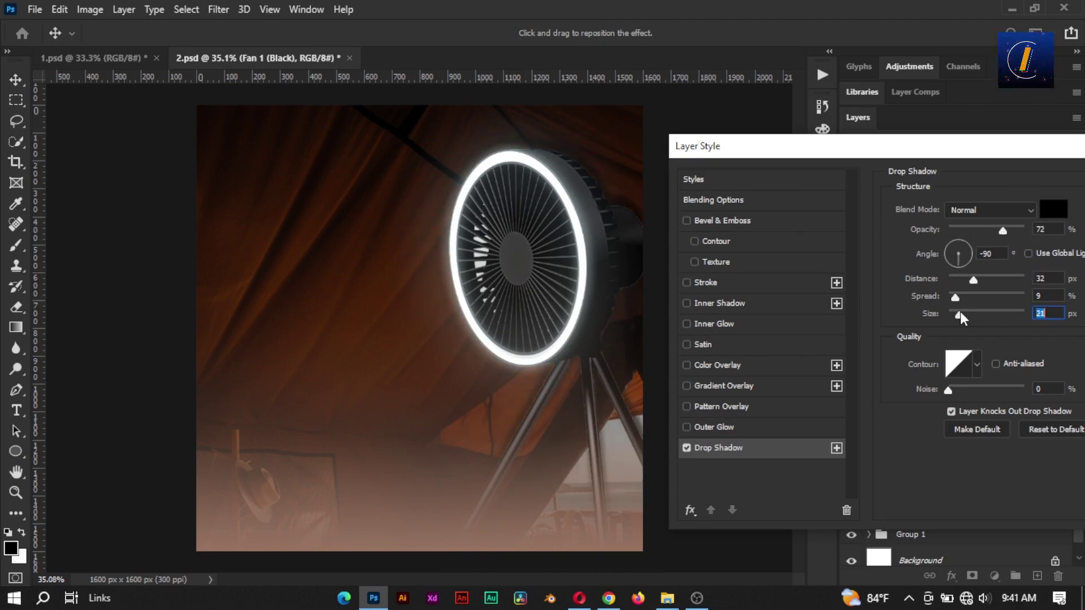
left_click_drag(980, 278, 953, 264)
left_click_drag(976, 280, 977, 317)
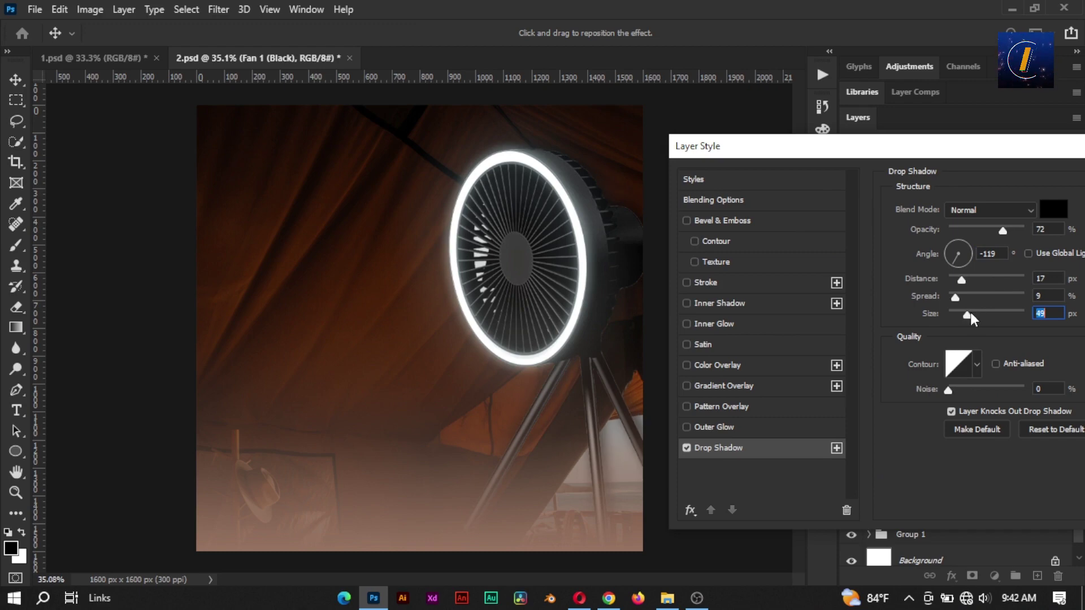
key("Return")
key("ctrl+0")
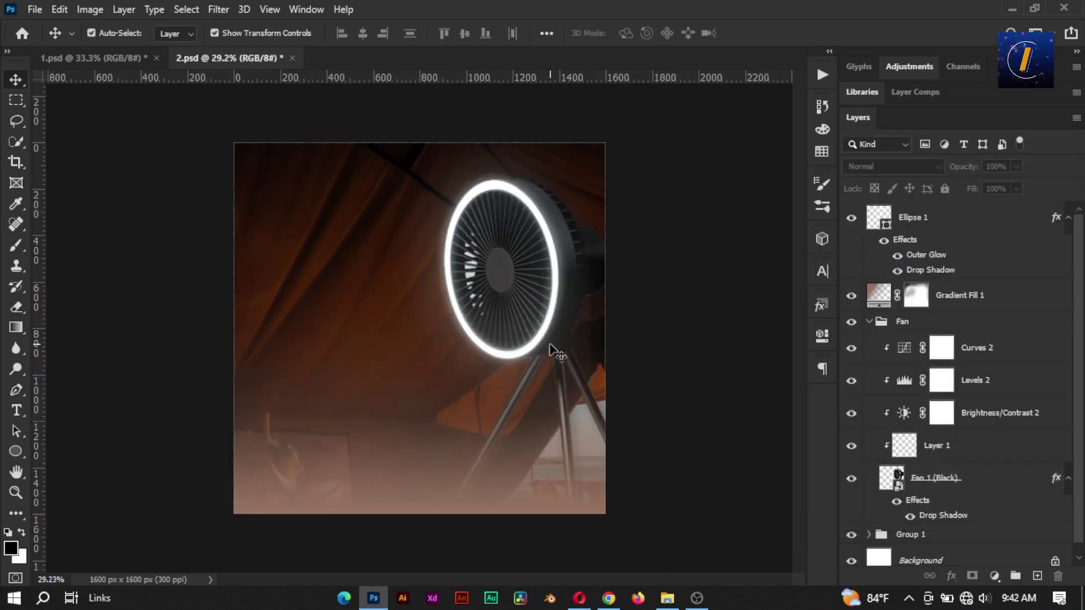
scroll(551, 349, "up", 1)
- Recolour the gradient fill's brown colour stop to near-black and save the document
left_click(869, 322)
left_click(851, 296)
left_click(851, 296)
double_click(879, 296)
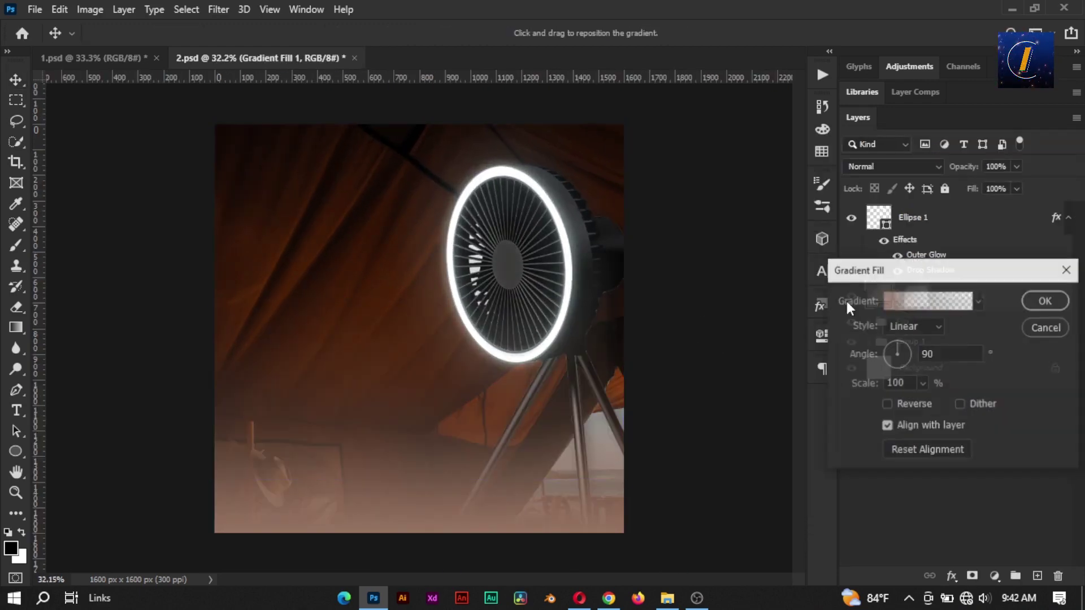
left_click(928, 301)
double_click(733, 421)
left_click_drag(644, 470, 608, 261)
left_click(1037, 264)
left_click(1038, 164)
left_click(1045, 301)
left_click(759, 309)
key("ctrl+s")
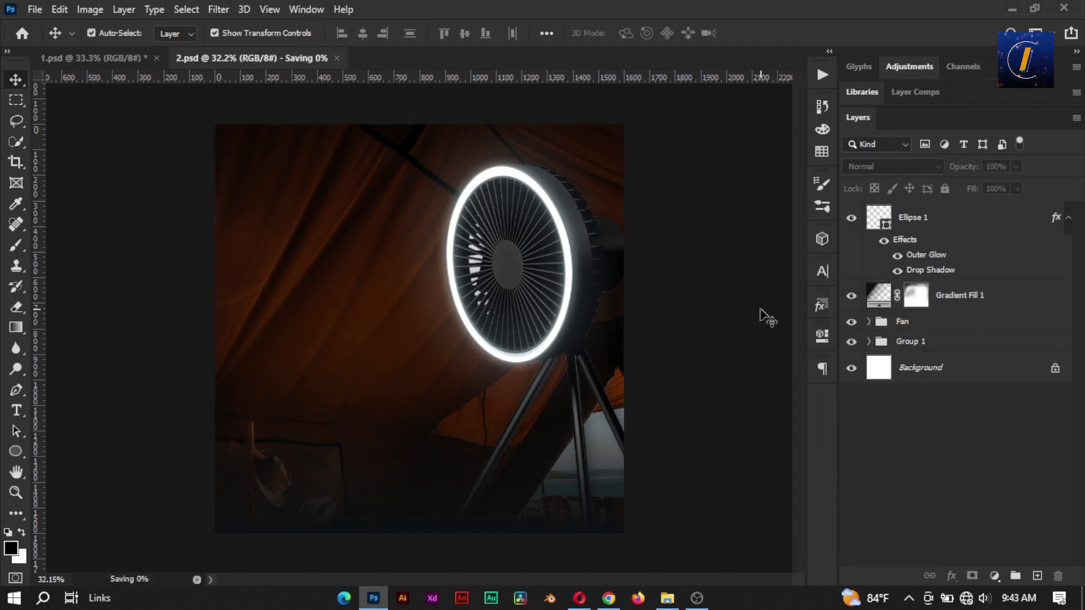
- Place the moon icon on the canvas, scale it to 8.94% and position it beside the tripod
left_click(270, 10)
left_click(338, 479)
key("Return")
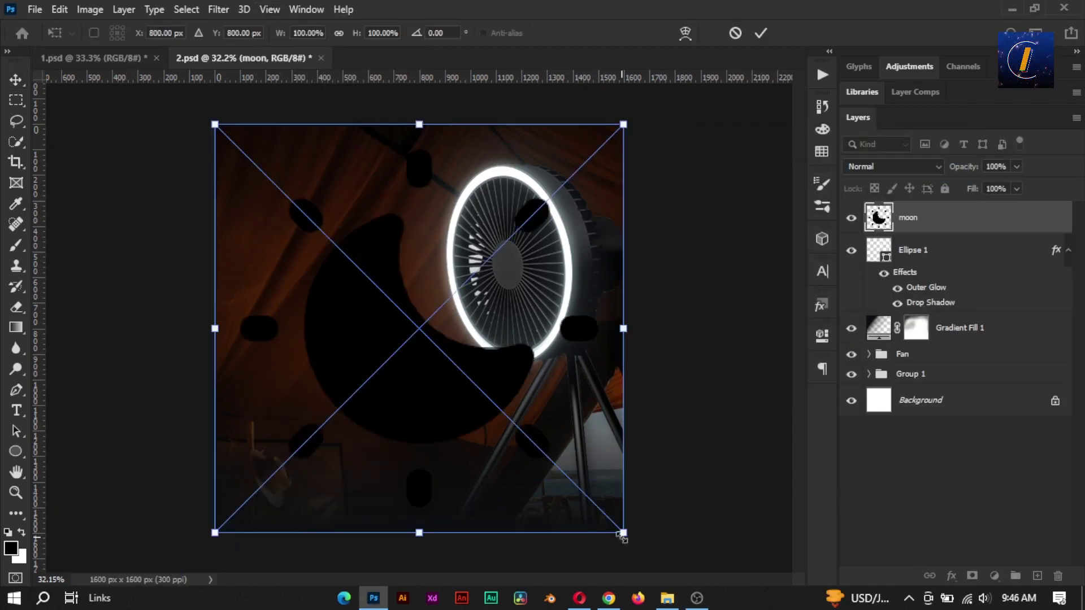
left_click_drag(624, 532, 425, 379)
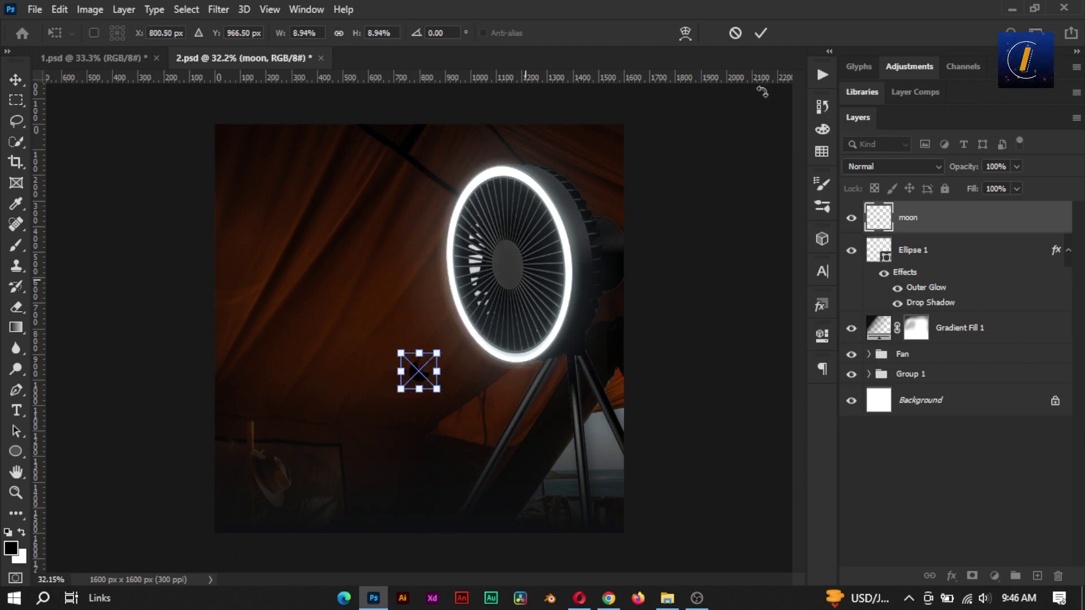
left_click(762, 34)
- Add a Color Overlay in Normal mode at 100% opacity to the moon icon and choose its colour
left_click(952, 575)
left_click(910, 513)
left_click_drag(508, 144, 669, 131)
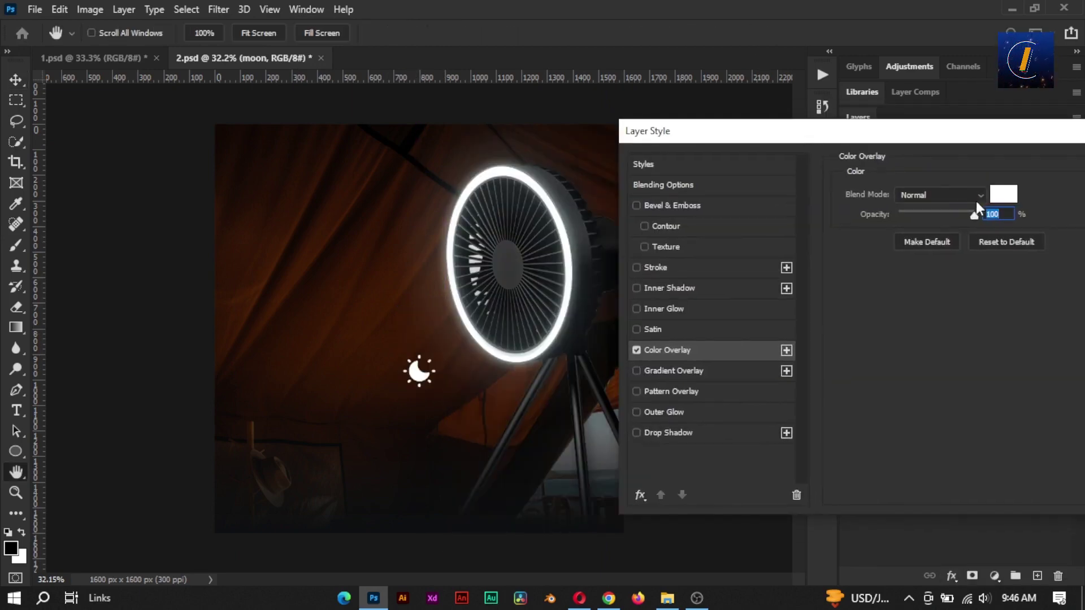
left_click(1004, 194)
mouse_move(894, 429)
left_mouse_down()
mouse_move(887, 467)
mouse_move(886, 445)
left_mouse_up()
key("Return")
key("Return")
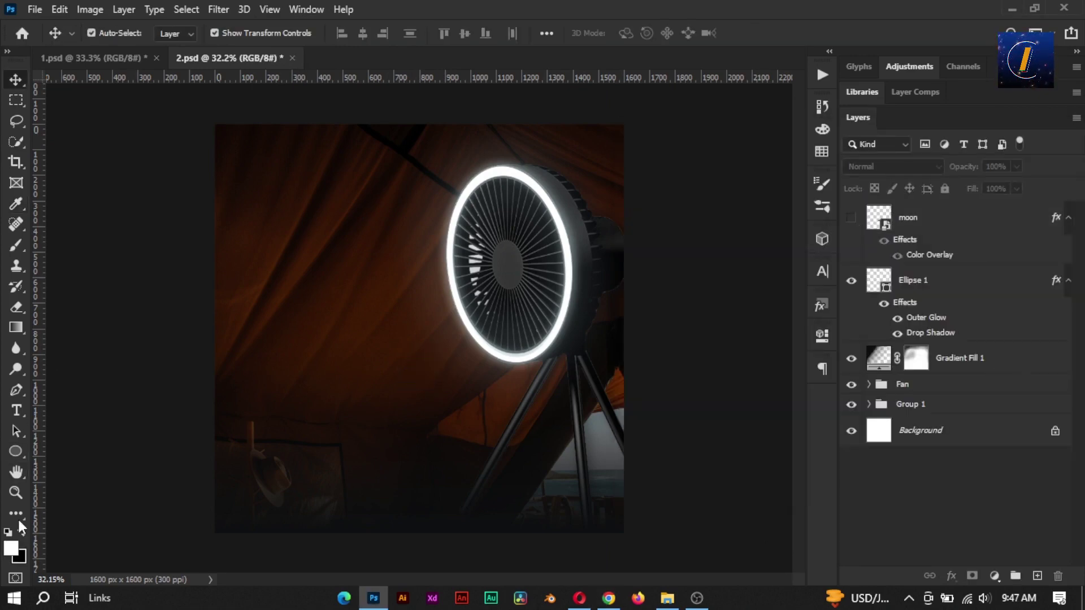
- Add white "OUTDOOR" text beside the fan in Basement Grotesque Black at 18 pt with 40 tracking
left_click(274, 222)
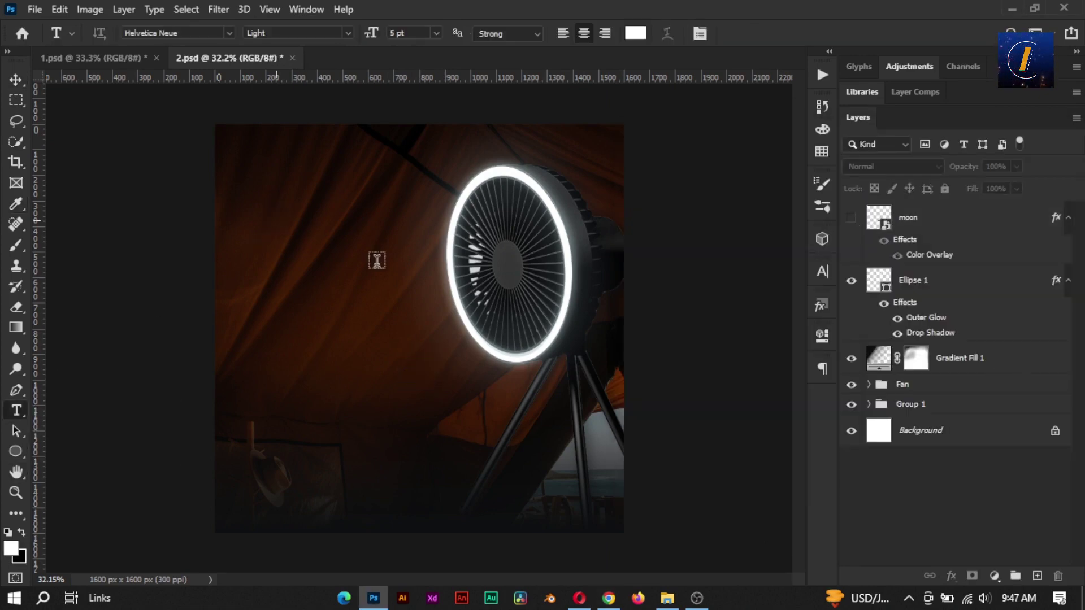
left_click(815, 278)
left_click_drag(643, 313, 652, 313)
left_click_drag(356, 295, 369, 296)
left_click(727, 294)
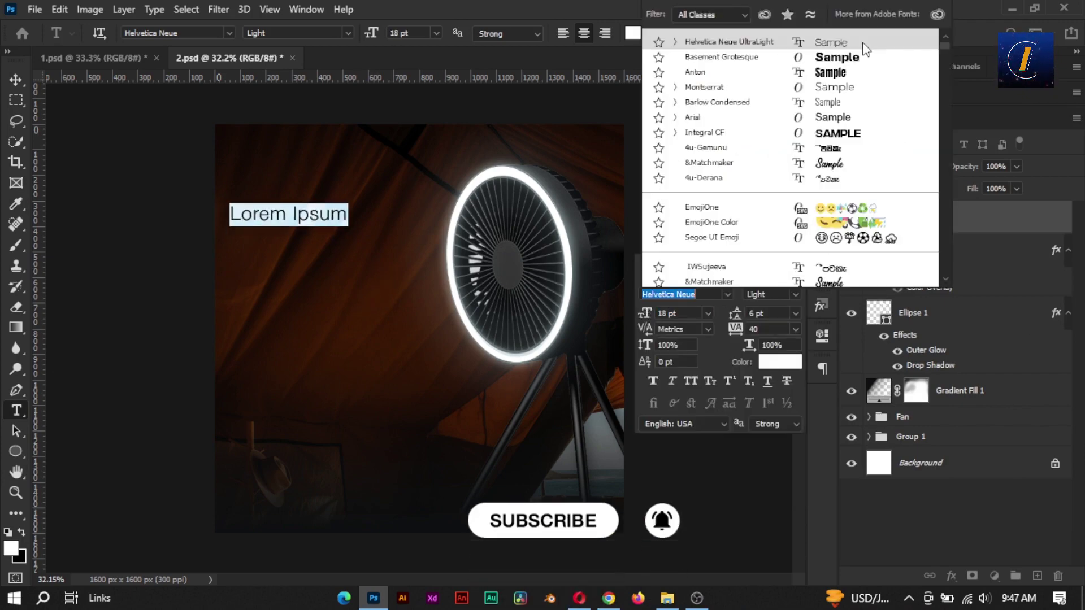
left_click(847, 56)
type("O")
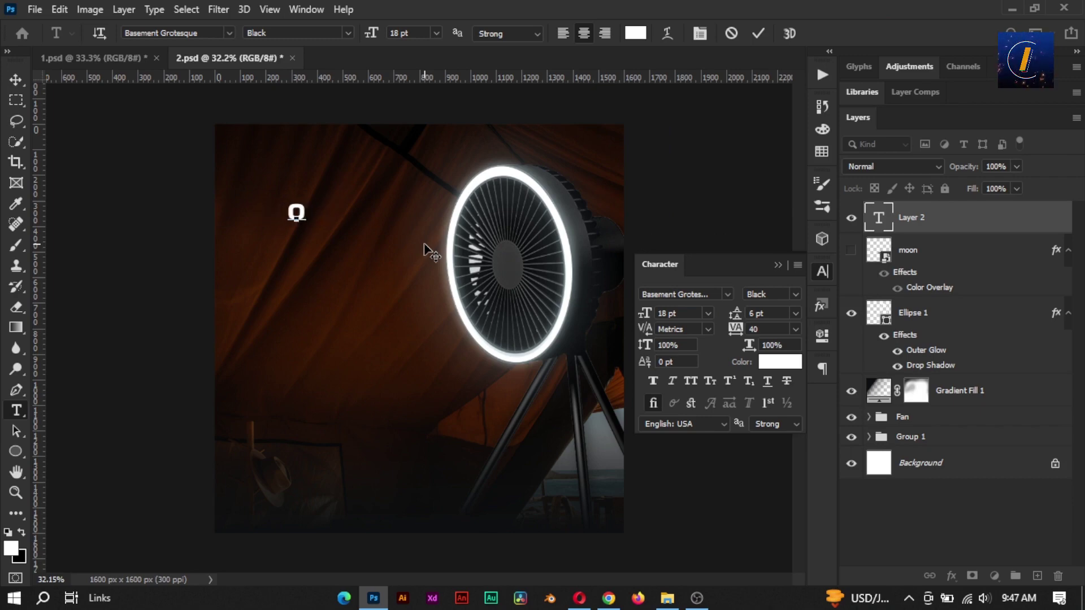
type("UTDOOR")
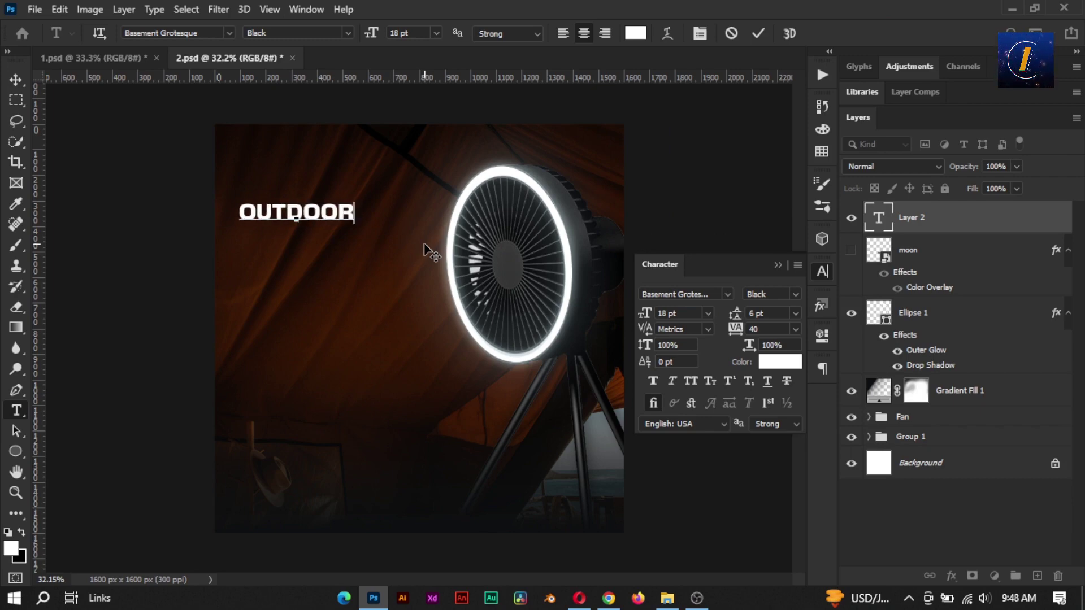
- Duplicate the OUTDOOR text just below the original and change the copy to "NIGHT LIGHT"
left_click(950, 219)
key("ctrl+j")
key("ctrl+t")
left_click_drag(298, 212, 320, 230)
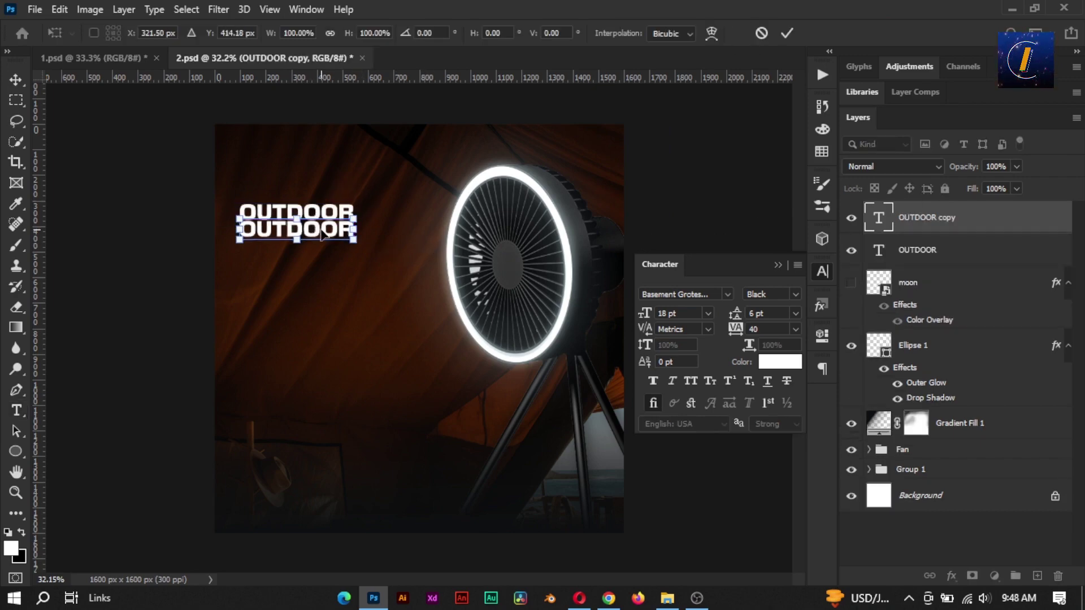
double_click(878, 221)
double_click(879, 221)
type("NIGHT LIGHT")
left_click(890, 260)
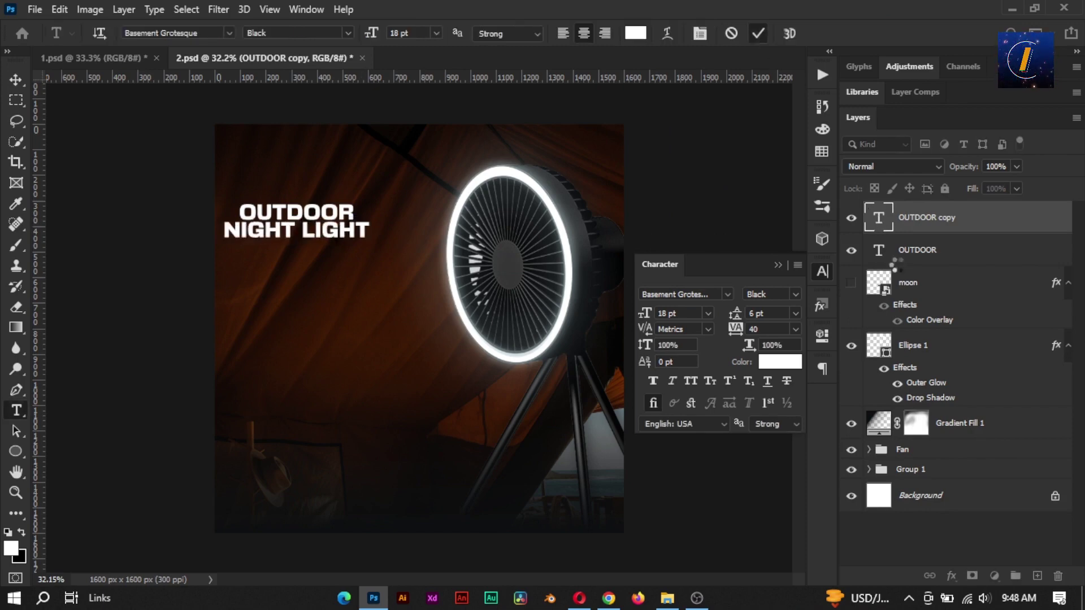
- Align the left edges of the OUTDOOR and NIGHT LIGHT text layers, using a vertical guide for reference
left_click(16, 80)
left_click_drag(39, 121, 239, 135)
left_click(927, 219)
left_click_drag(335, 233, 352, 232)
left_click(186, 233)
left_click(268, 233)
key("ctrl+;")
left_click(935, 254)
left_click(931, 224, "shift")
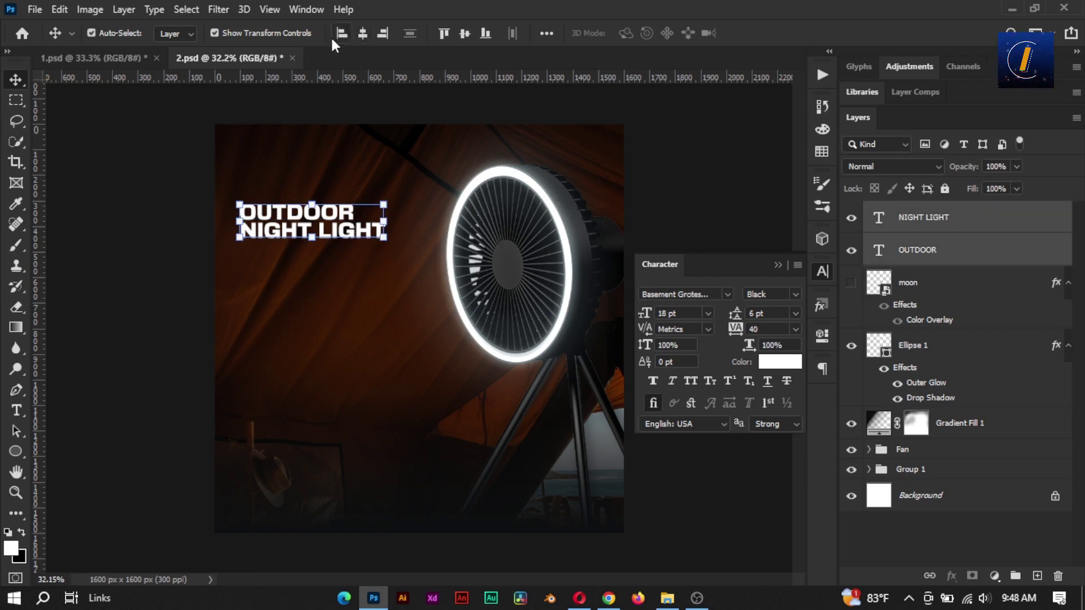
left_click(341, 35)
left_click(145, 129)
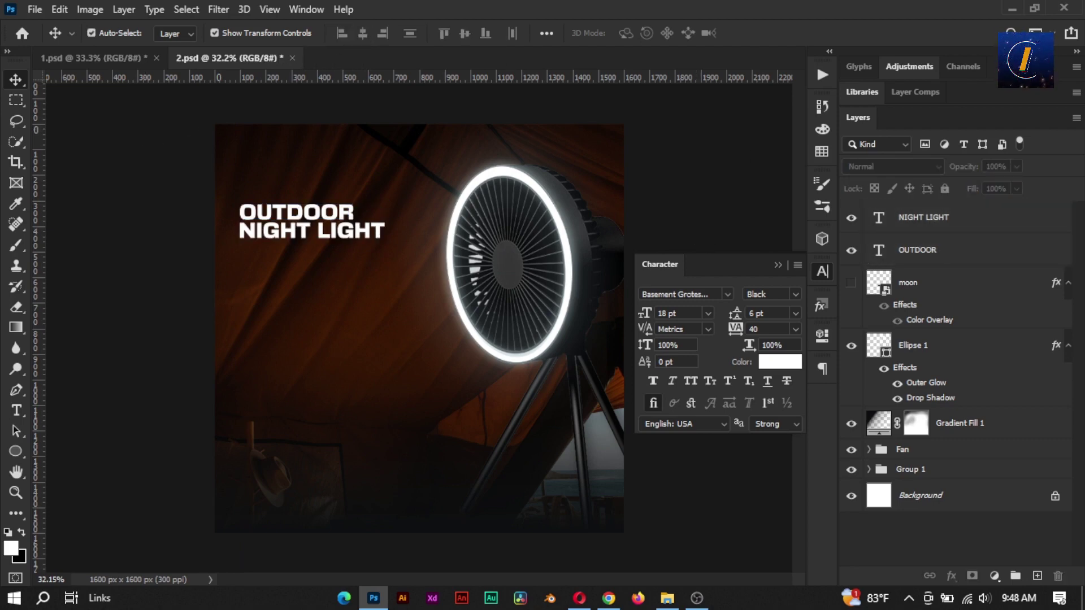
left_click(927, 249)
left_click(904, 217, "shift")
key("ctrl+g")
key("ctrl+t")
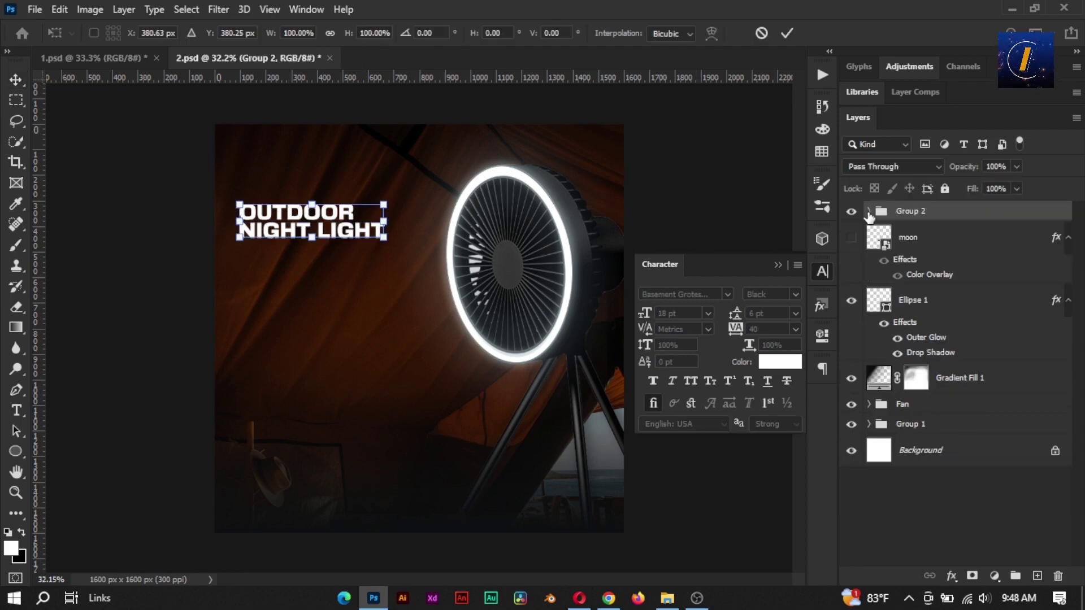
left_click(766, 33)
key("ctrl+z")
- Move both headline lines to the canvas's lower-left area and enlarge them together to 30.74 pt
key("ctrl+t")
left_click_drag(384, 237, 466, 433)
key("Return")
left_click(723, 169)
left_click(925, 218)
left_click(921, 250, "shift")
key("ctrl+t")
left_click_drag(403, 478, 445, 462)
left_click_drag(509, 431, 501, 434)
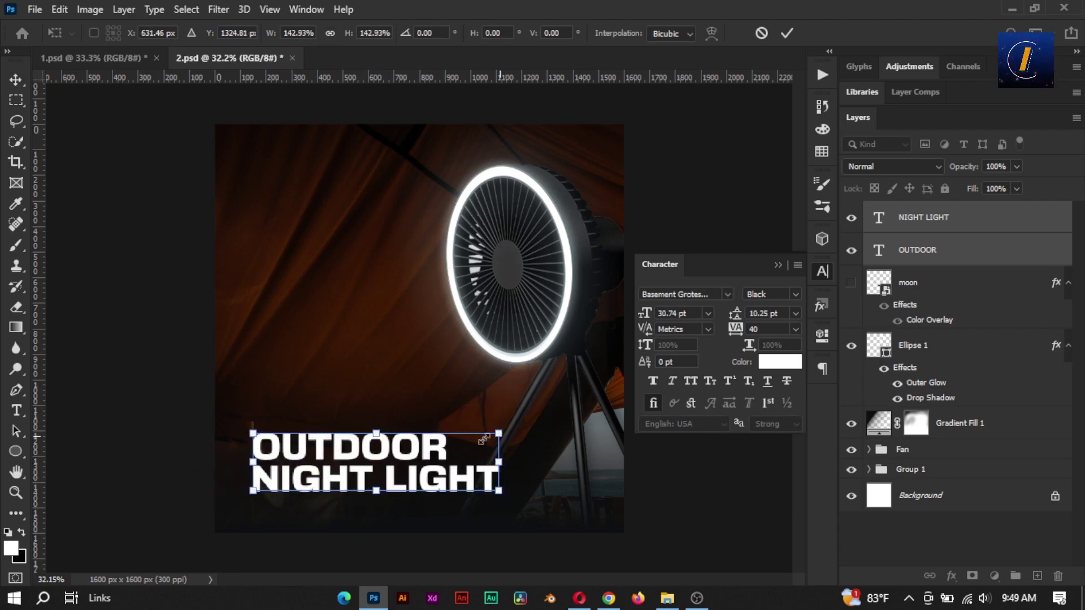
left_click_drag(440, 450, 437, 456)
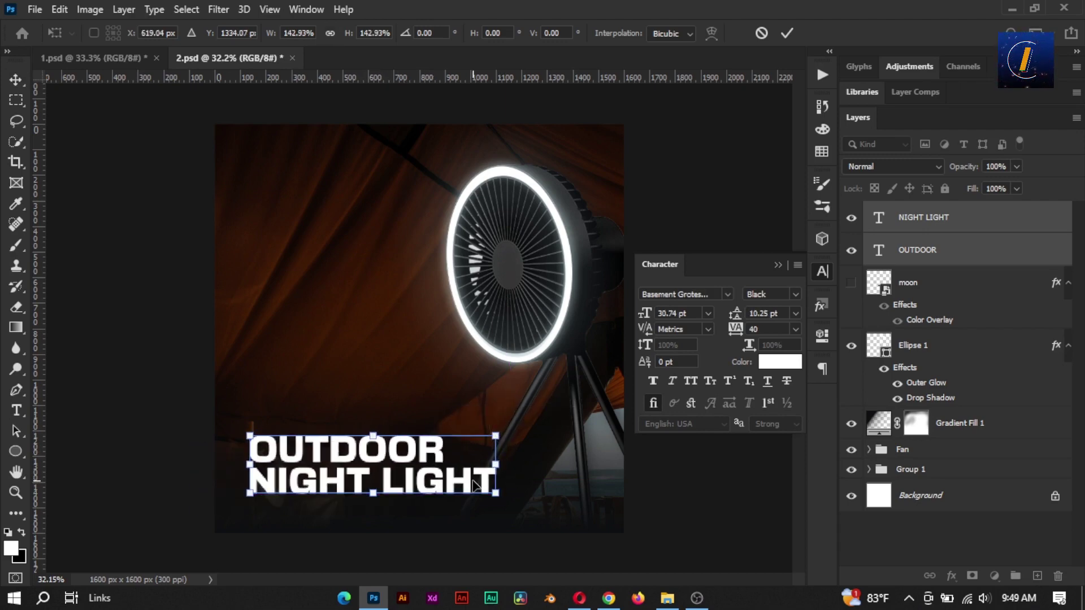
key("Return")
- Scale the two headline lines down together to 28.92 pt
left_click(699, 207)
left_click(935, 228)
left_click(908, 258, "shift")
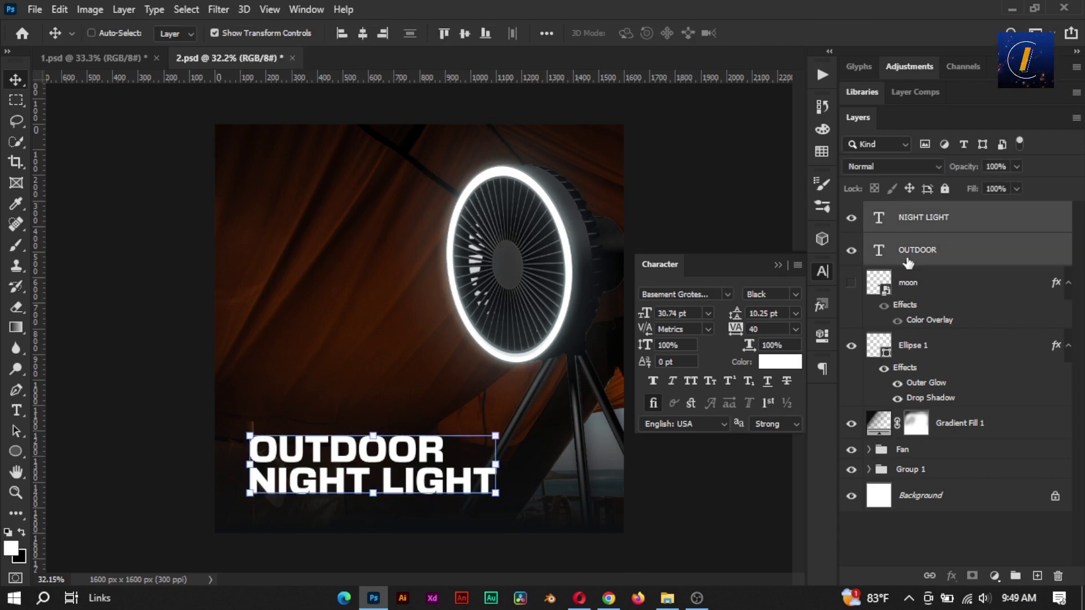
left_click_drag(497, 495, 489, 492)
key("Return")
- Create a guide layout with margin guides along all four sides of the canvas
left_click(278, 9)
left_click(324, 489)
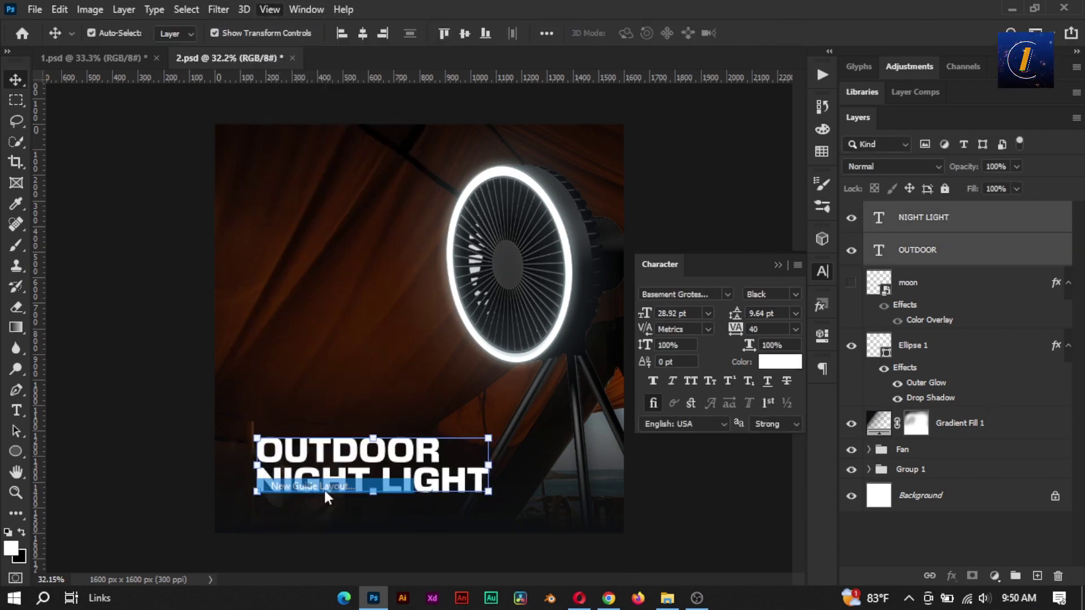
key("Return")
- Nudge both headline lines left onto the left margin guide and up, leaving space above the bottom guide
key("shift+Up")
key("shift+Up")
key("shift+Left")
key("shift+Left")
key("shift+Left")
key("shift+Left")
key("shift+Left")
key("shift+Left")
key("Left")
key("Left")
key("Left")
key("Left")
key("Left")
key("Left")
key("Left")
key("Left")
key("Left")
key("Left")
key("Left")
key("Left")
key("Left")
key("Left")
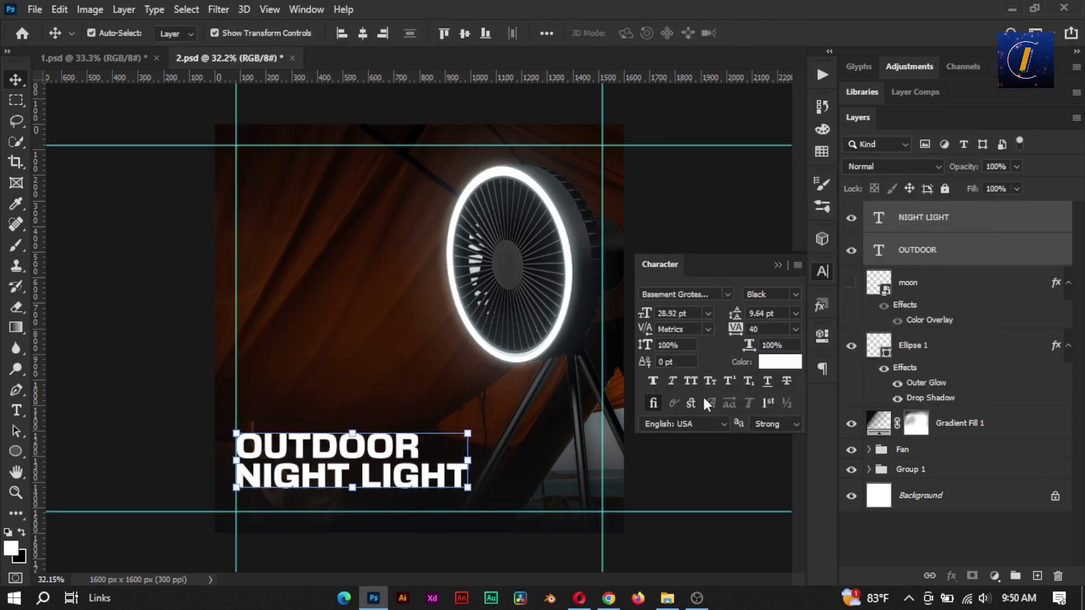
key("Up")
key("Up")
key("Up")
key("Up")
key("Up")
key("Up")
key("Up")
key("Up")
key("Up")
key("Up")
key("Up")
key("Up")
key("Up")
key("Up")
key("Up")
left_click(778, 265)
- Duplicate the NIGHT LIGHT text layer and place the copy directly beneath the headline
left_click(409, 479)
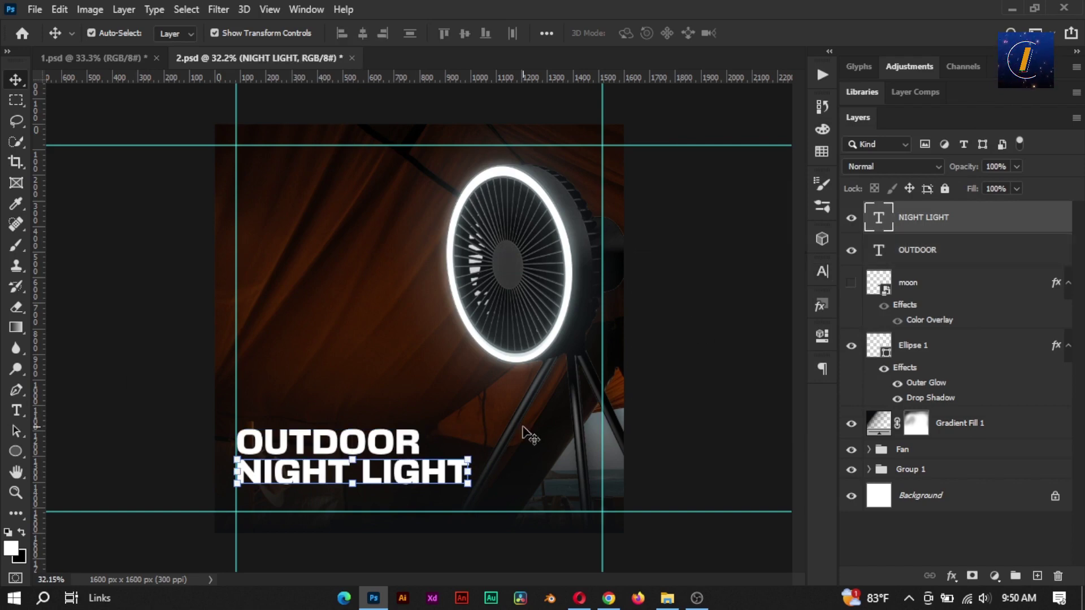
key("ctrl+j")
key("ctrl+t")
left_click_drag(412, 482, 412, 511)
key("Return")
- Set the copied line to Helvetica Neue Regular at 15 pt and fit it closely under the headline
double_click(879, 218)
key("ctrl+t")
left_click(727, 295)
left_click(729, 58)
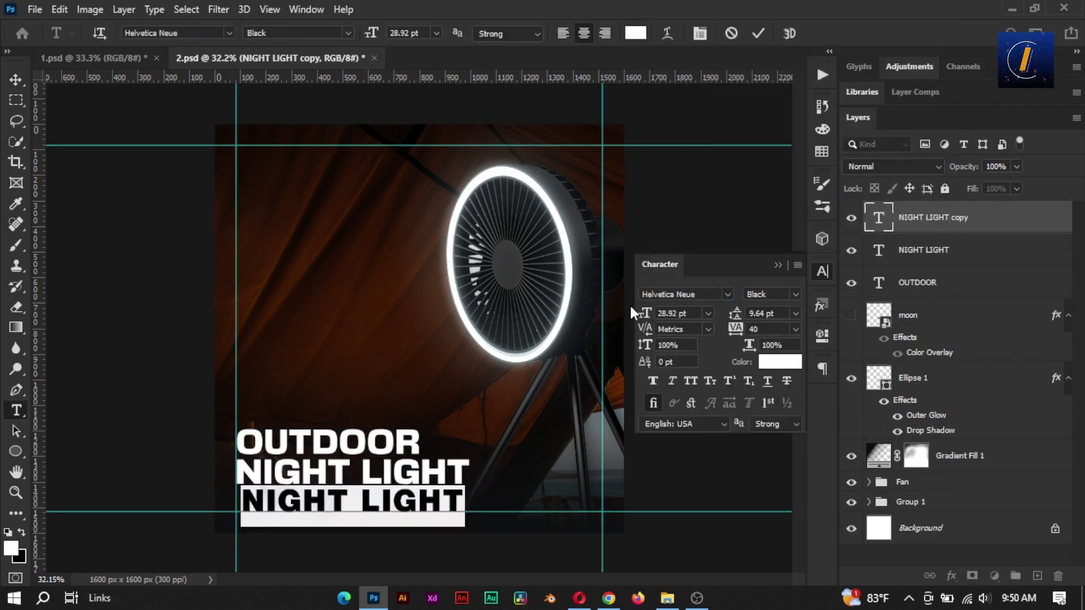
left_click(644, 313)
type("15")
left_click(794, 295)
left_click(807, 401)
left_click_drag(413, 524, 402, 515)
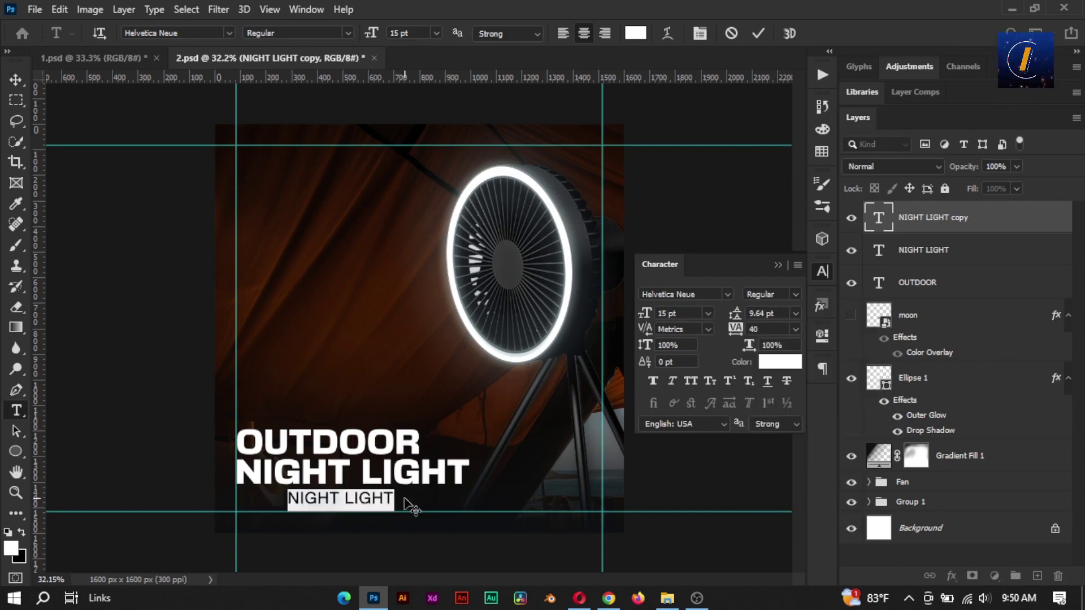
- Replace the copied line's text with "Good Camping Partner"
type("Good Camping Part")
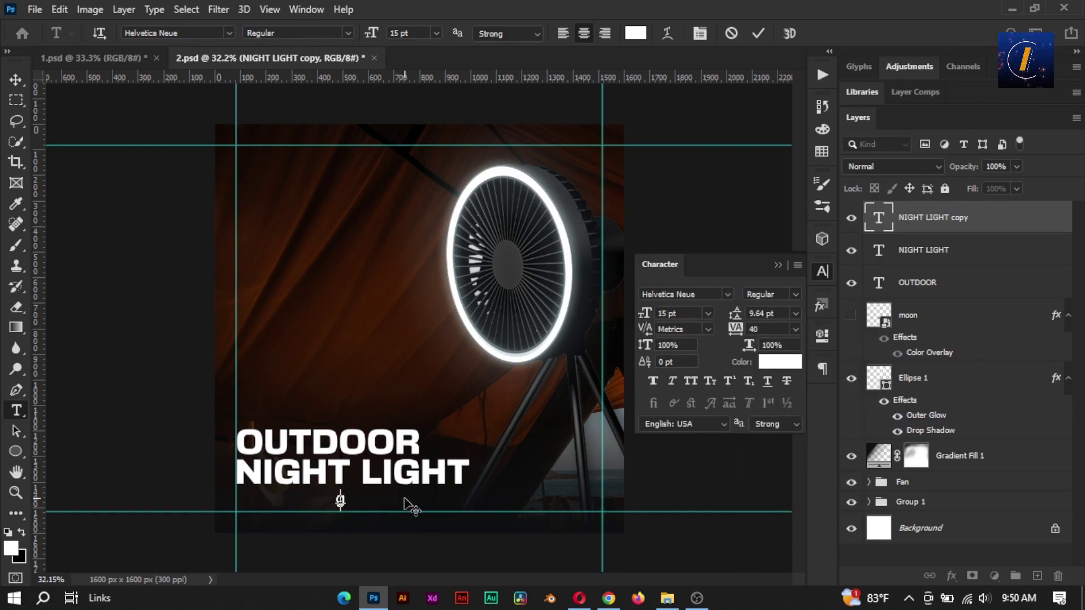
type("ner")
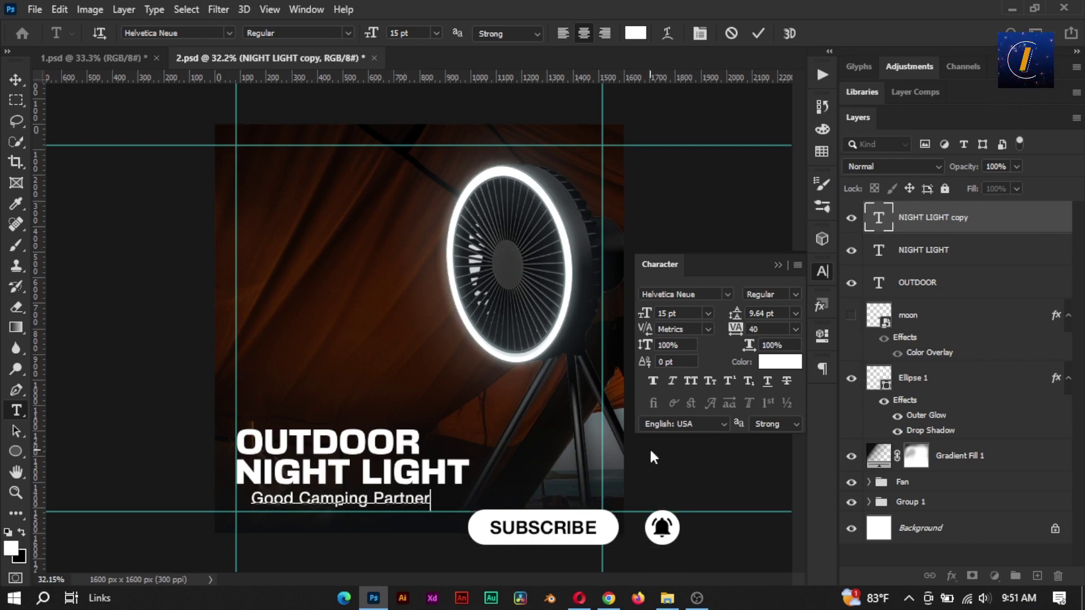
- Change the line under the headline to "Three Levels of Light Brightness" and shift it to the right
double_click(878, 217)
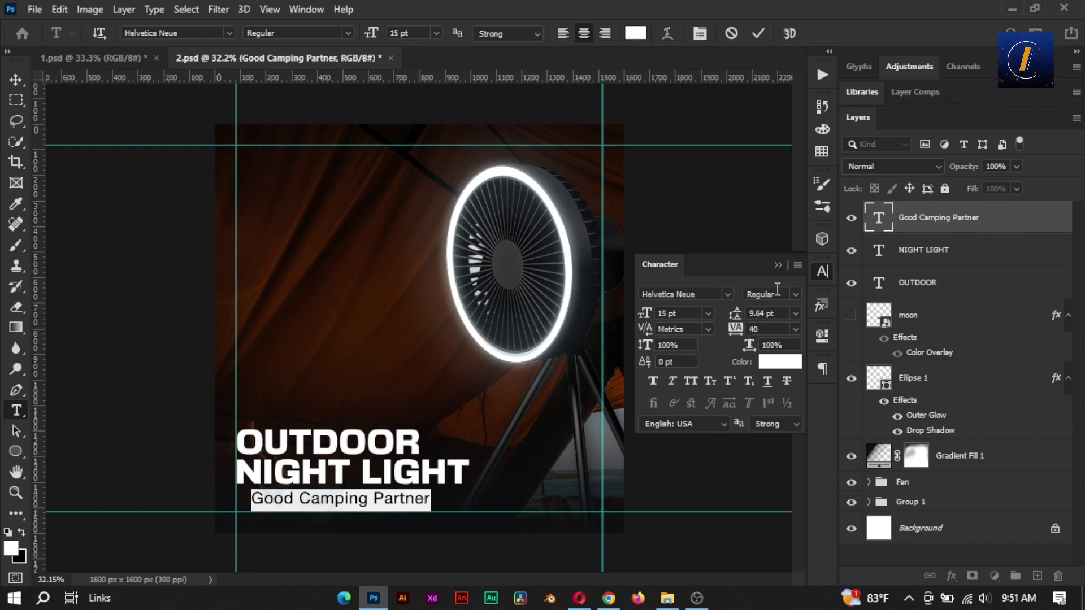
type("Three Levels")
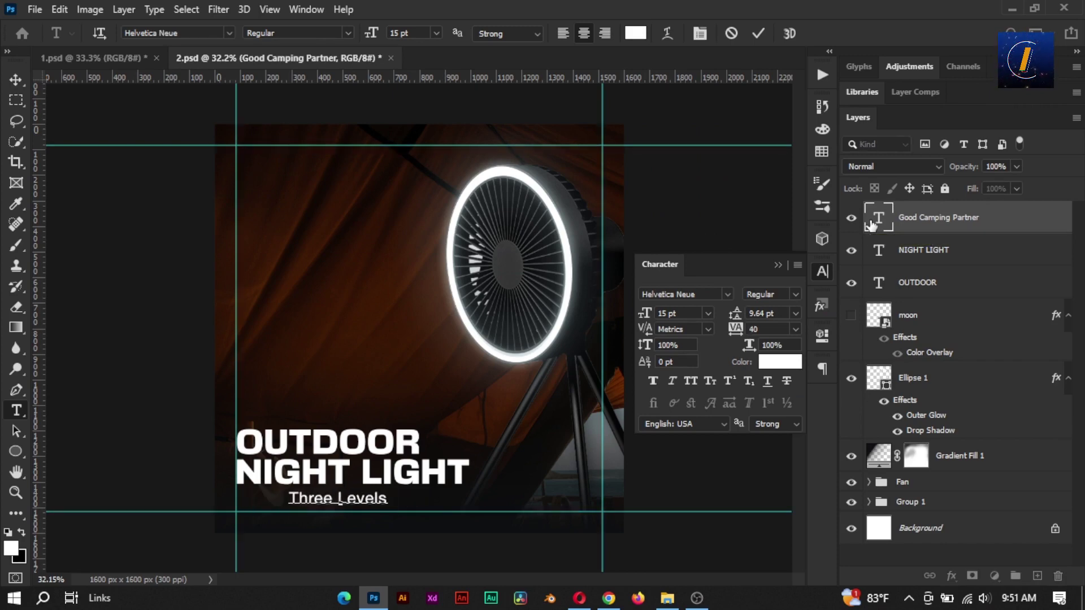
type(" of Light Brightness")
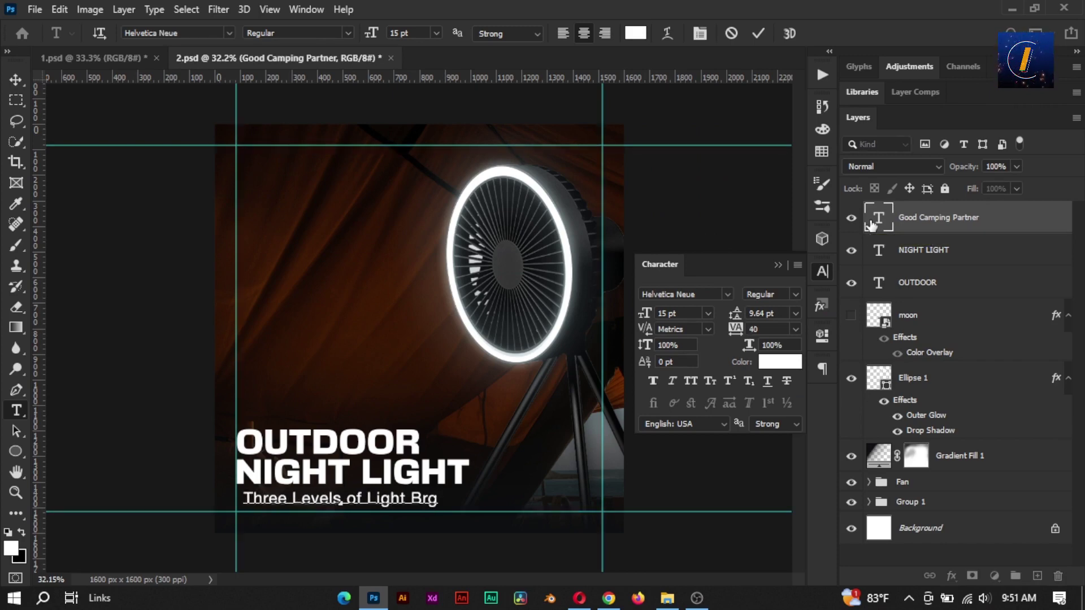
left_click(15, 80)
key("ctrl+t")
mouse_move(365, 504)
left_mouse_down()
mouse_move(396, 504)
mouse_move(387, 504)
left_mouse_up()
- Format the "Three Levels of Light Brightness" line in Montserrat Regular at 14 pt with -20 tracking
double_click(884, 223)
left_click_drag(651, 317, 648, 318)
left_click(728, 294)
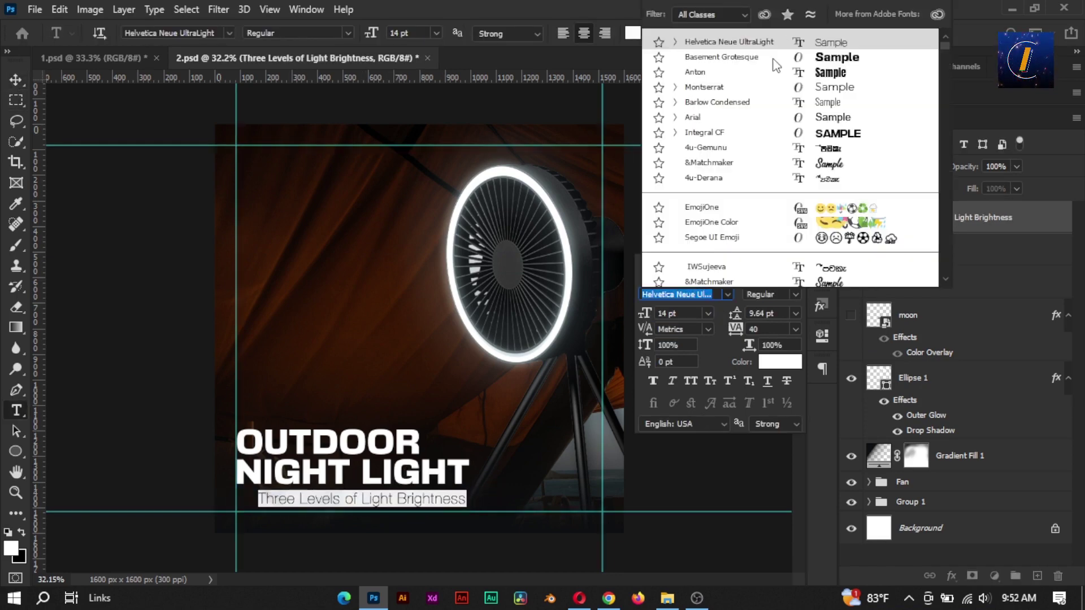
left_click(782, 87)
left_click_drag(742, 329, 741, 332)
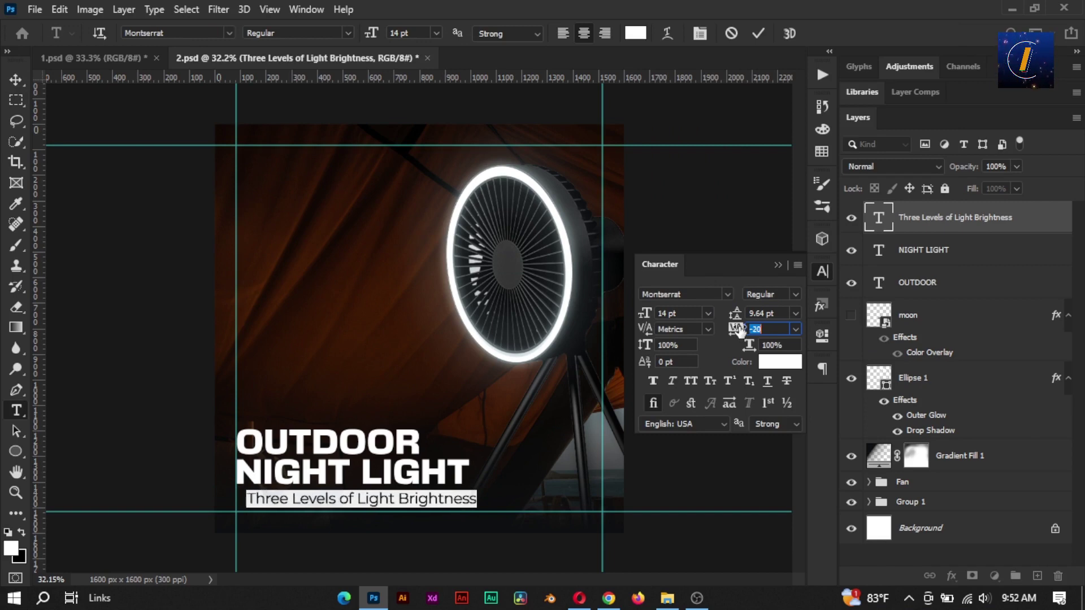
left_click(726, 294)
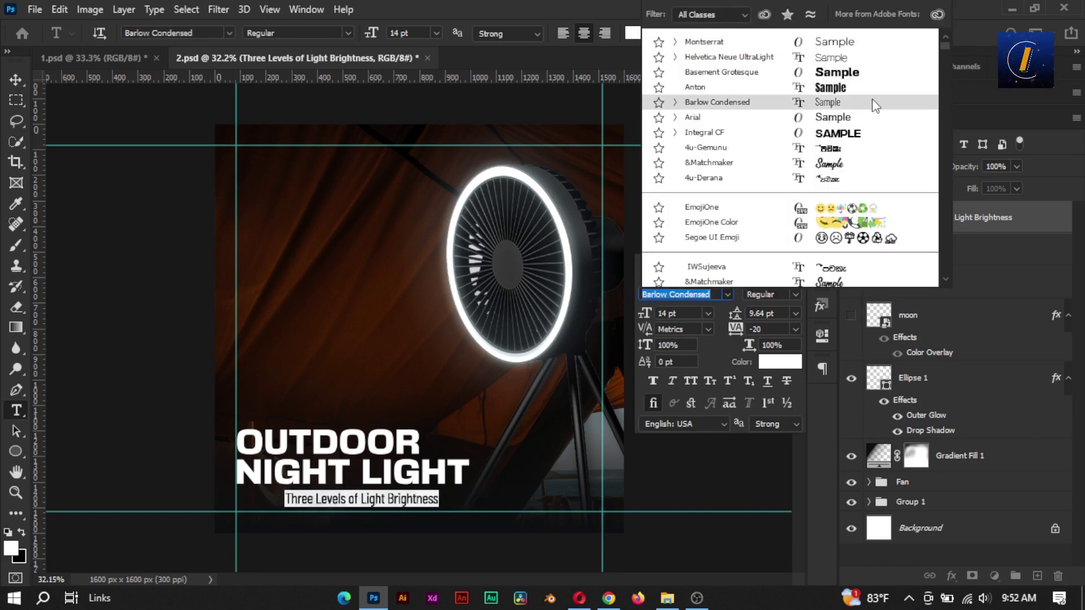
left_click(868, 50)
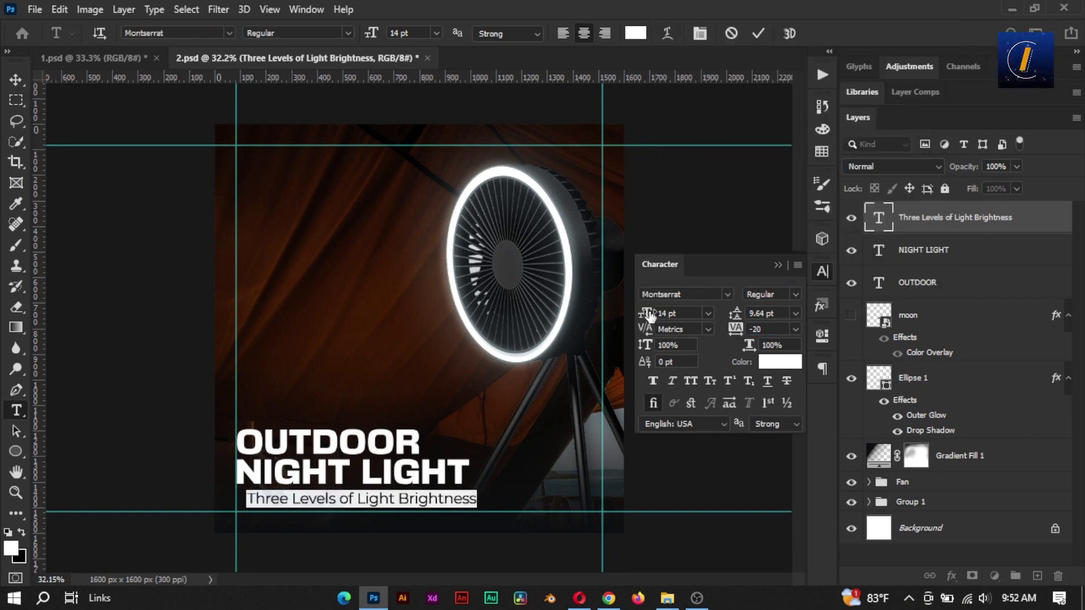
- Move the brightness line to the left margin guide, directly under NIGHT LIGHT
left_click_drag(491, 495, 480, 491)
key("ctrl+Return")
key("v")
left_click(712, 237)
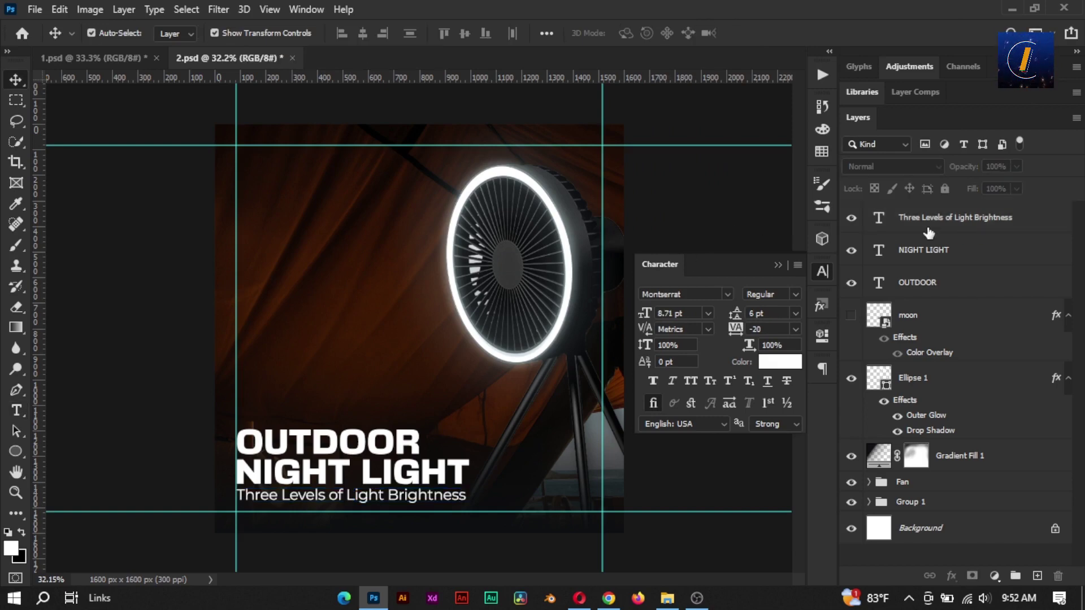
- Duplicate the brightness line just below itself and change the copy to "can be adjusted"
left_click(928, 233)
key("ctrl+alt+t")
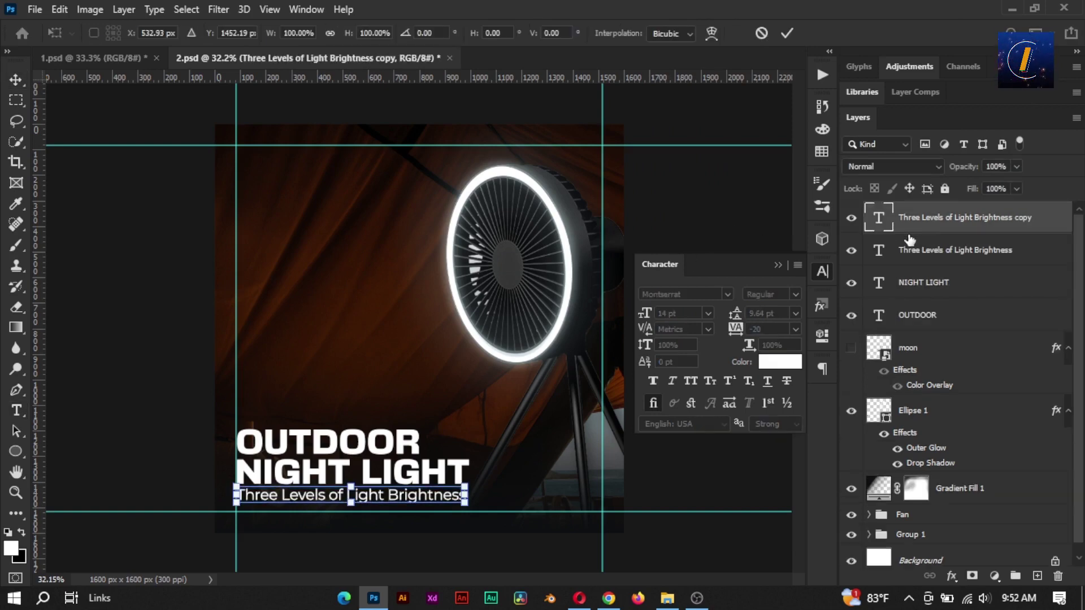
key("shift+Down")
key("Return")
double_click(876, 225)
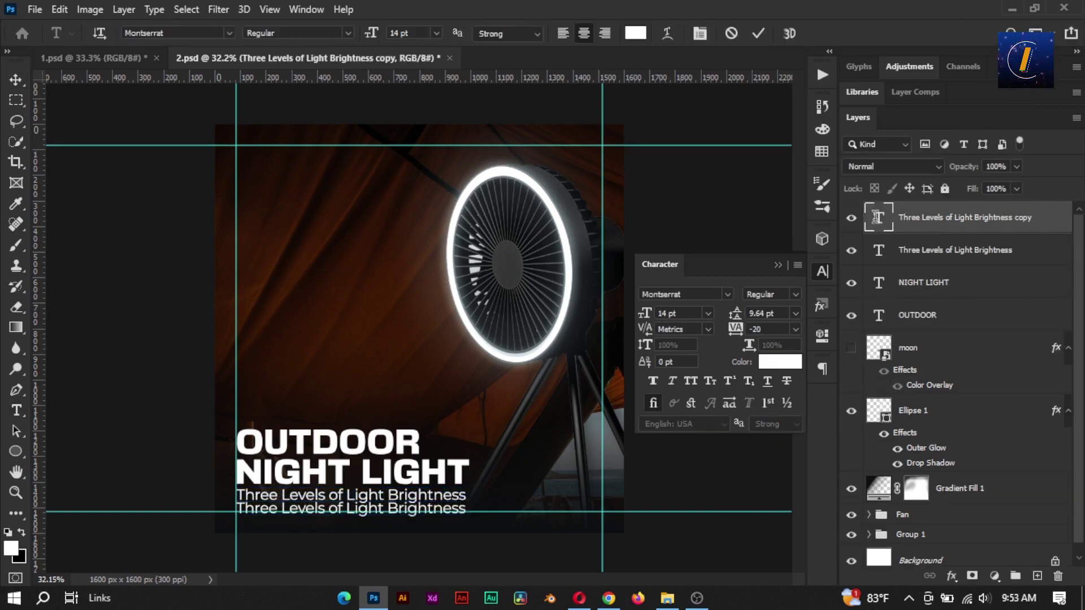
type("C")
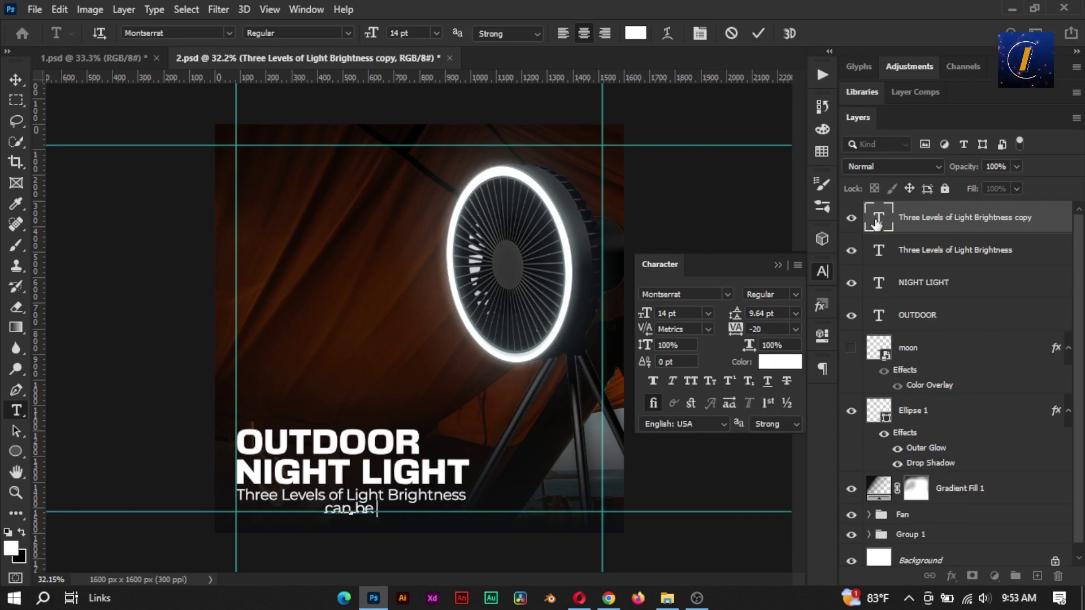
- Change the capitals in the first description line so it reads "Three levels of light brightness"
double_click(879, 251)
left_click(290, 495)
key("BackSpace")
type("l")
left_click(356, 495)
key("BackSpace")
type("l")
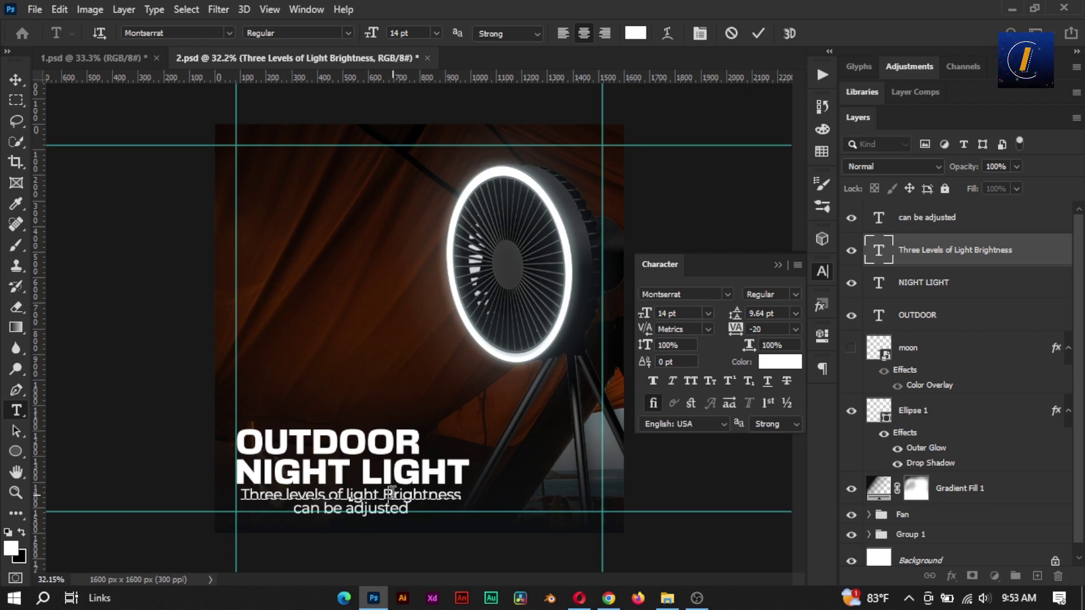
left_click(392, 495)
key("BackSpace")
type("b")
left_click(758, 34)
- Align both description lines, "Three levels of light brightness" and "can be adjusted", to the left margin guide
key("v")
left_click_drag(376, 513, 319, 513)
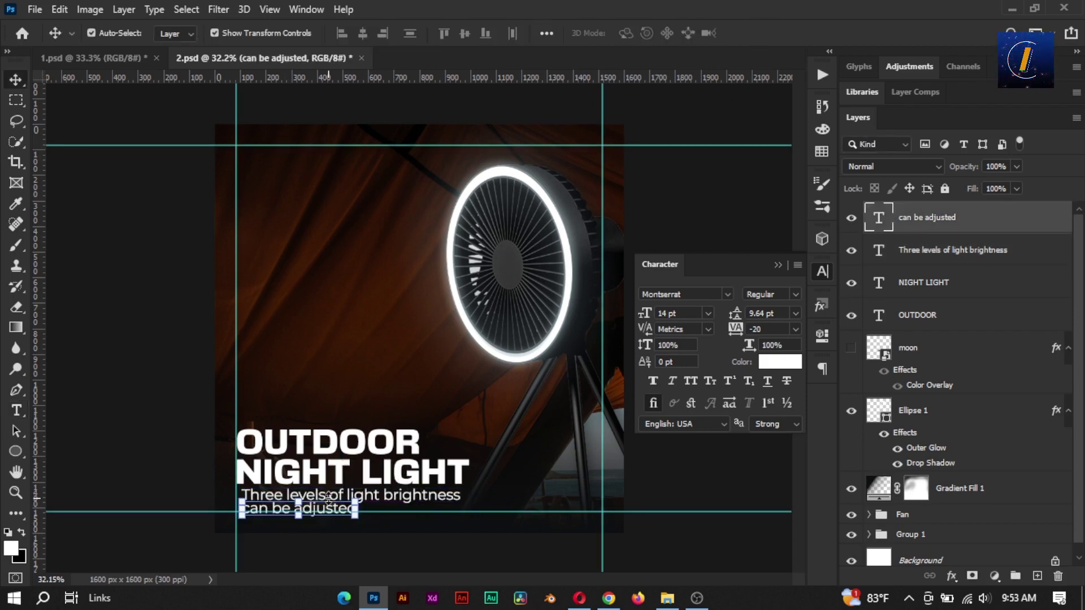
left_click(751, 212)
left_click(938, 254)
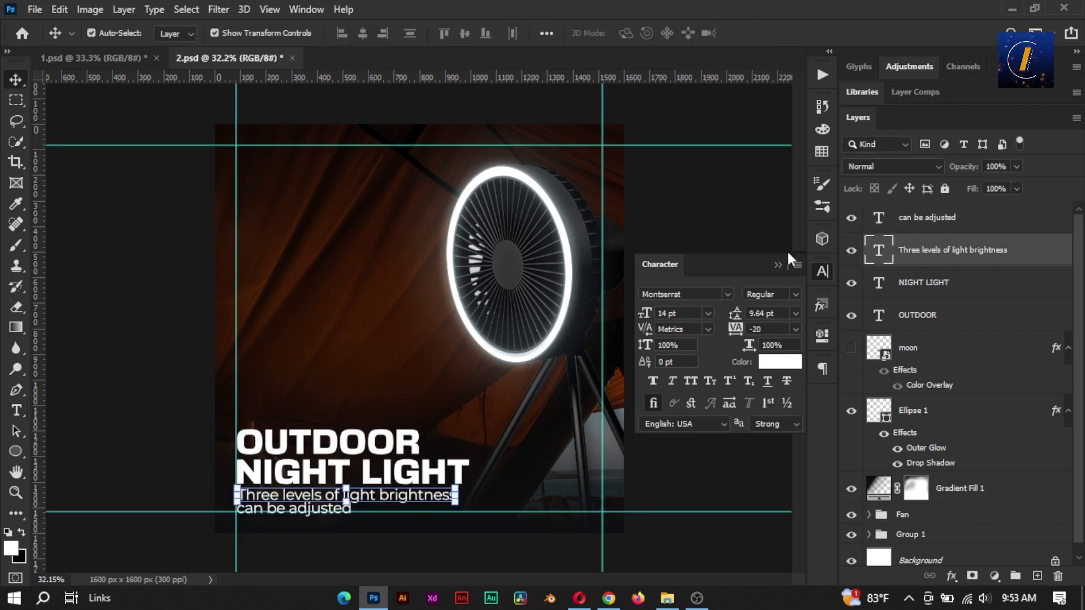
left_click(757, 232)
left_click(920, 261)
left_click(739, 228)
left_click(921, 246)
left_click(713, 222)
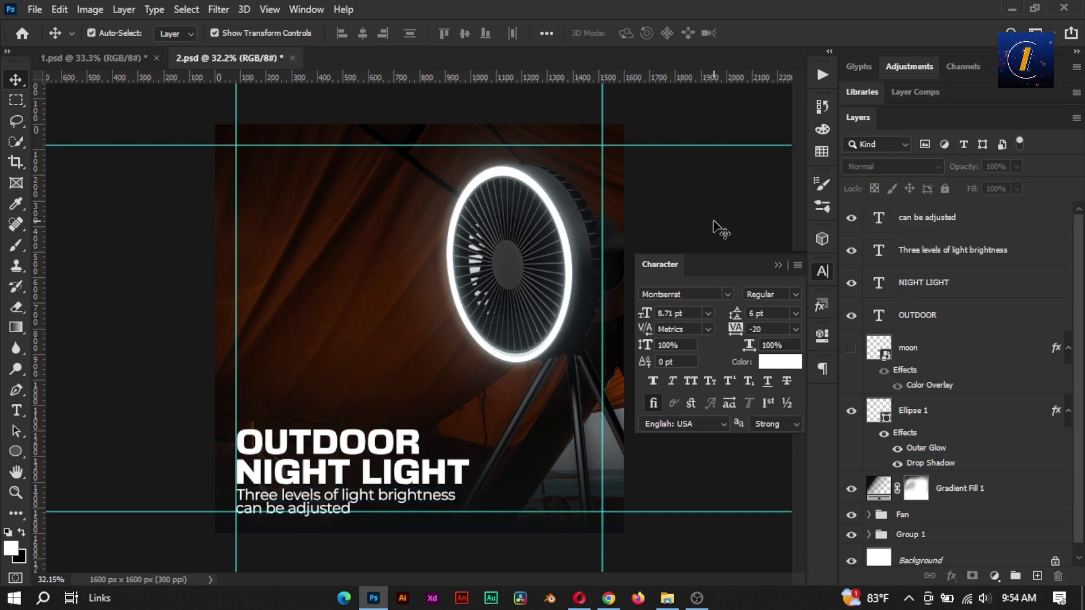
- Move the two headline lines and the two description lines up the canvas, leaving a small gap between them
left_click(930, 282)
left_click(923, 315, "shift")
left_click_drag(375, 447, 373, 390)
left_click(930, 252)
left_click(928, 227, "shift")
left_click_drag(339, 496, 335, 429)
left_click(787, 34)
left_click(729, 147)
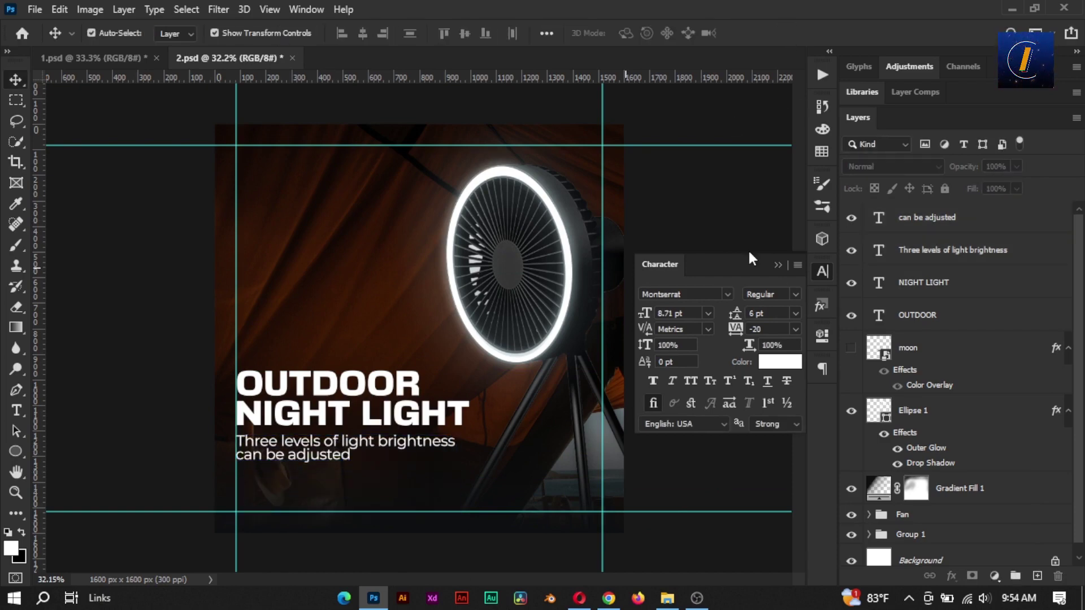
- Merge the description into one line reading "Three levels of light brightness can be adjusted" and delete the separate "can be adjusted" line
double_click(879, 249)
left_click_drag(651, 315, 645, 317)
key("Return")
key("End")
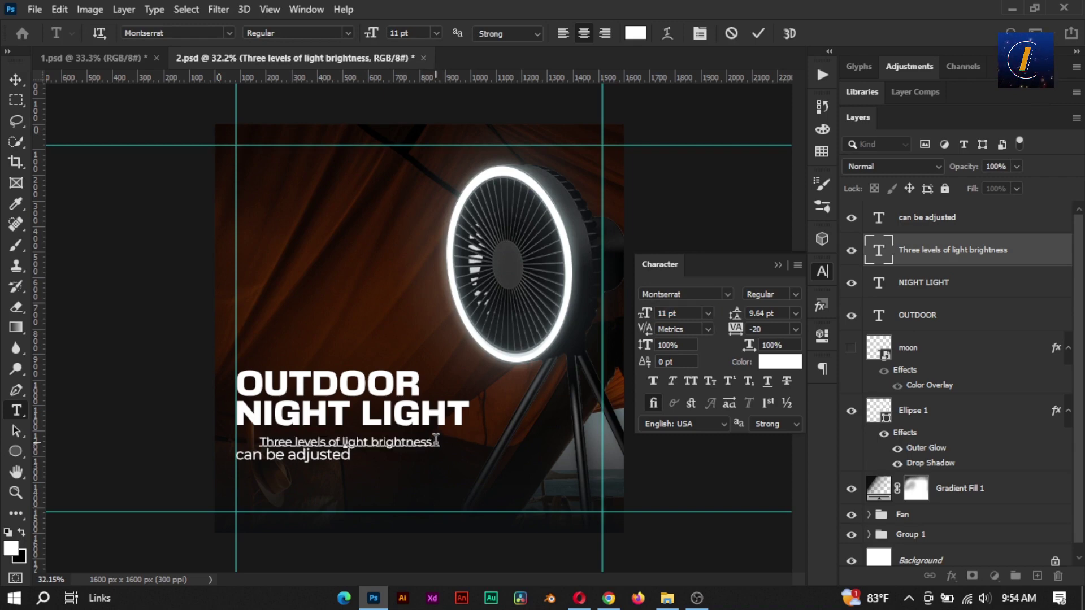
type("can be adjusted")
key("ctrl+Return")
left_click(958, 219)
key("Delete")
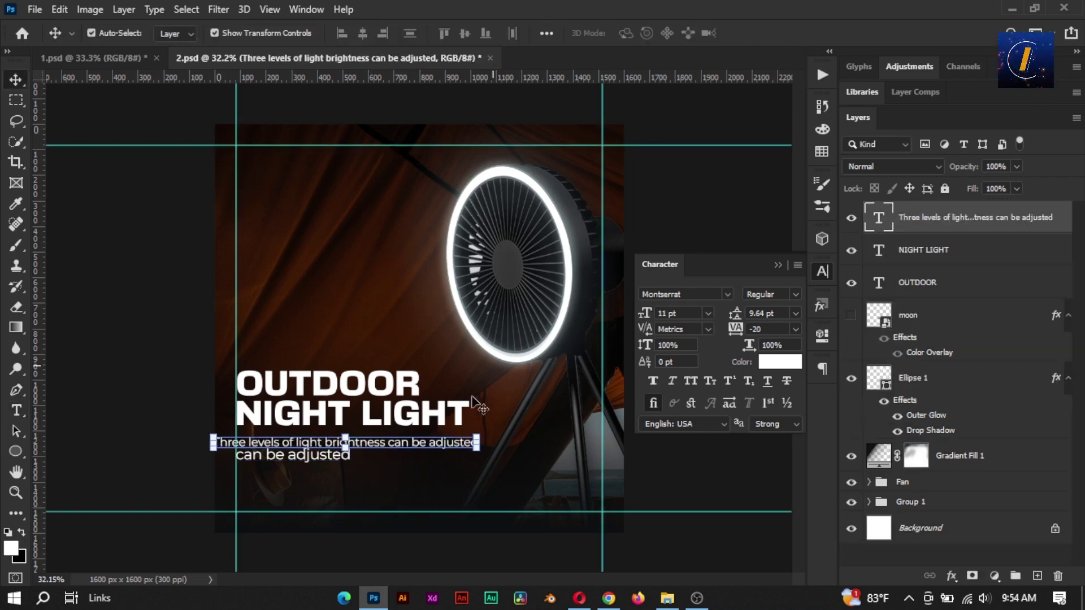
- Place the combined description line just below the headline, with its start on the left margin guide
left_click_drag(442, 444, 467, 439)
left_click(703, 193)
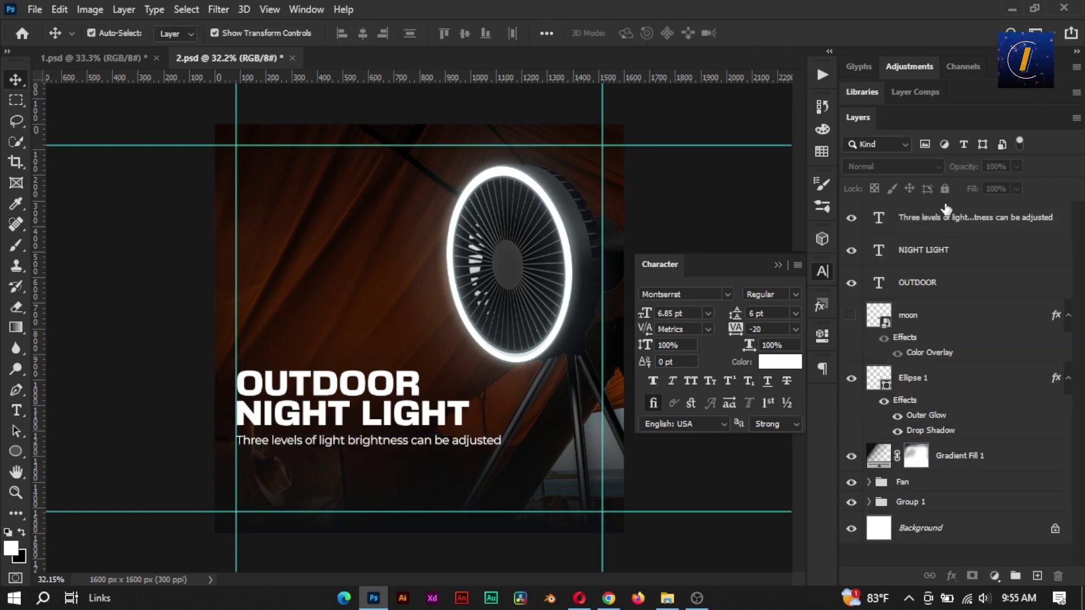
left_click(955, 219)
key("Up")
key("Up")
key("Up")
key("Up")
left_click(739, 195)
- Group the description line and the two headline layers
left_click(948, 218)
left_click(945, 282, "shift")
key("ctrl+g")
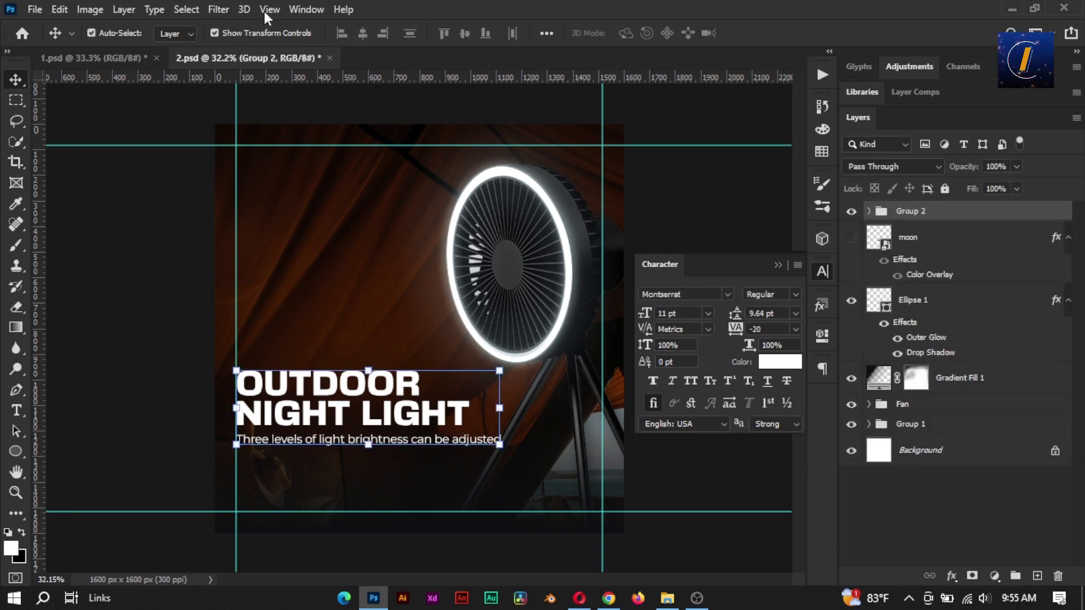
- Clear all guides from the canvas
left_click(269, 13)
left_click(308, 426)
left_click(148, 347)
- Move the text group straight down the canvas, keeping its left alignment
left_click(919, 210)
key("ctrl+t")
left_click_drag(355, 396, 366, 428)
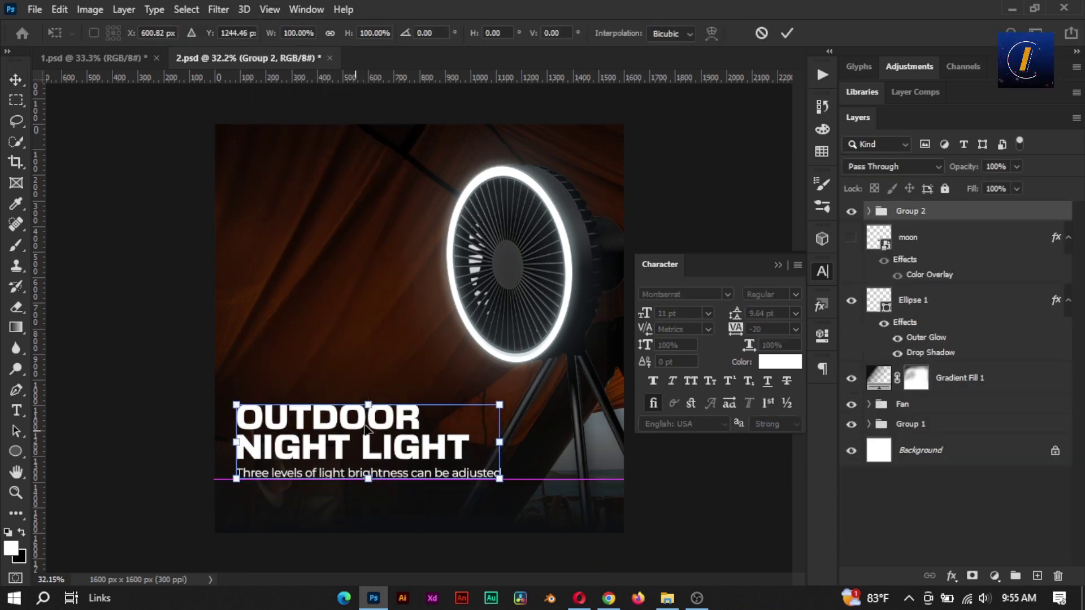
key("Return")
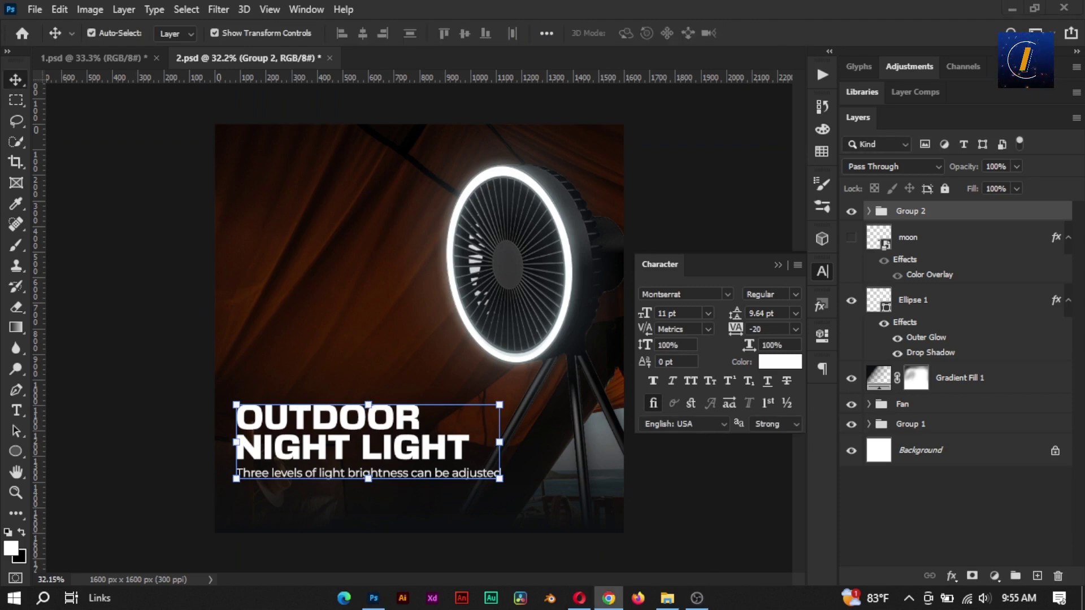
left_click(660, 521)
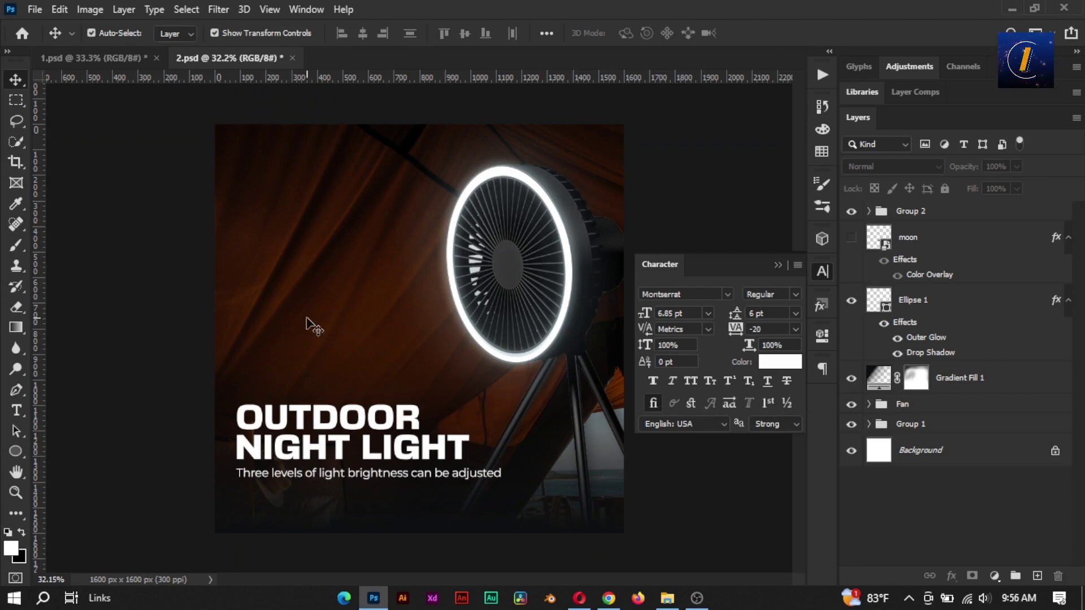
- Color the word "Three" in the description line purple (c600ff)
double_click(237, 473)
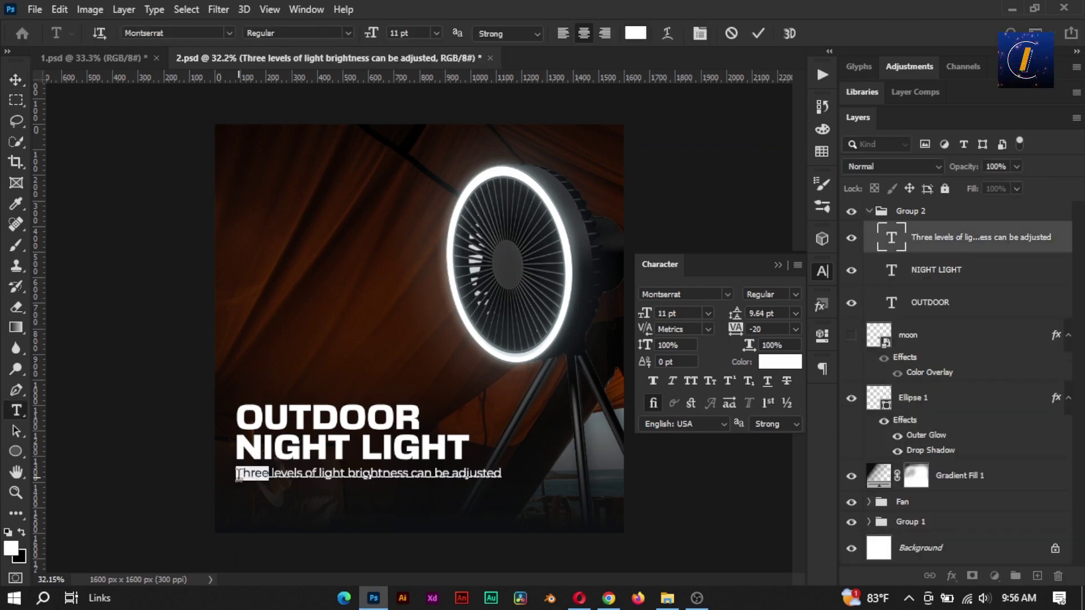
left_click(780, 361)
left_click_drag(888, 463, 883, 310)
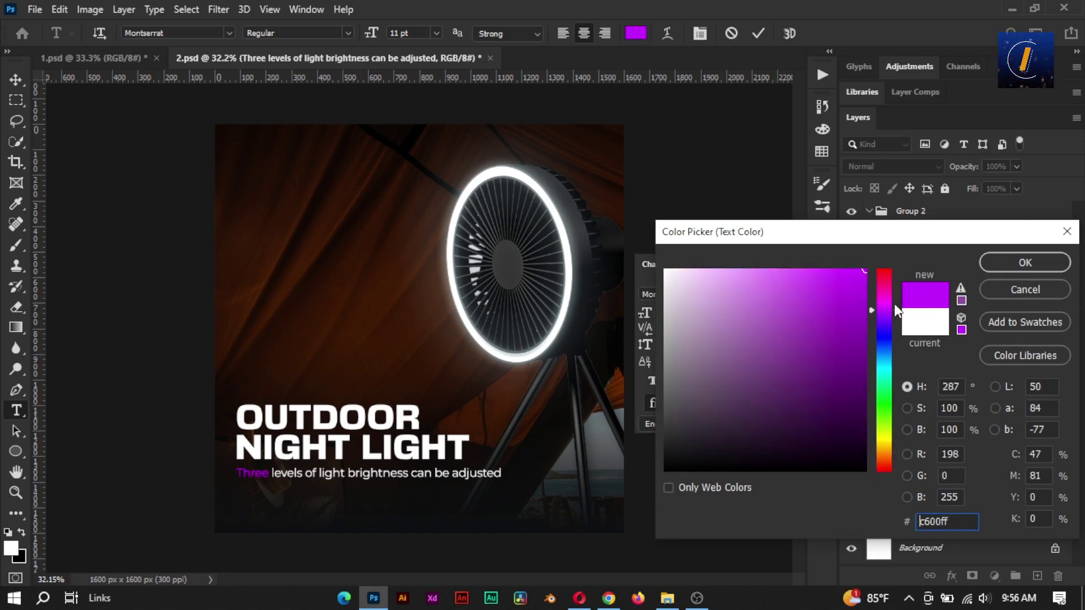
left_click(1025, 263)
- Set the word "Three" to Montserrat SemiBold and save the document
left_click(788, 294)
left_click(774, 424)
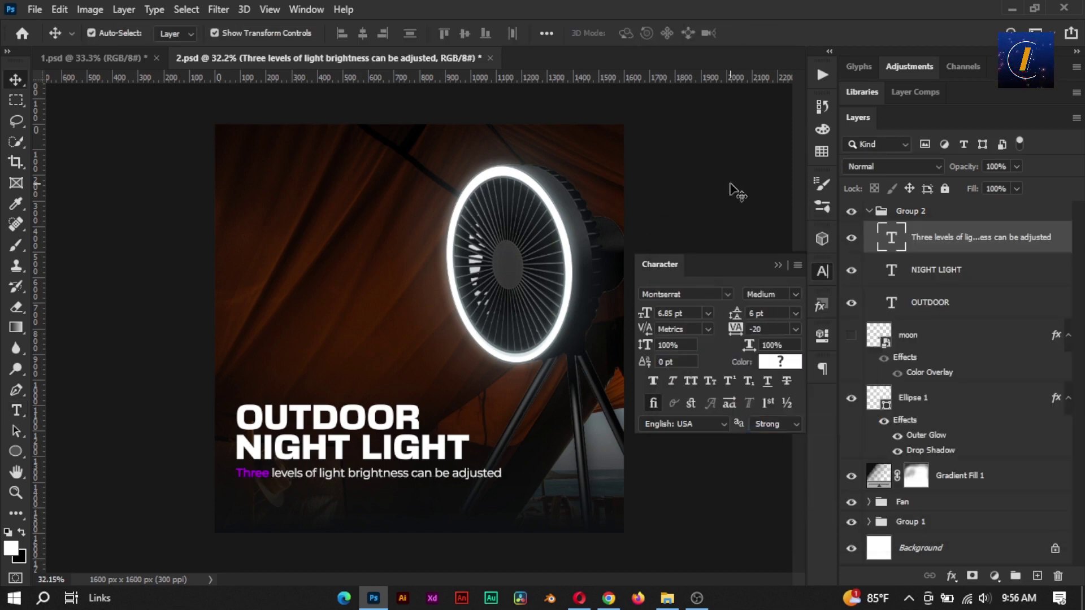
left_click(797, 294)
left_click(772, 449)
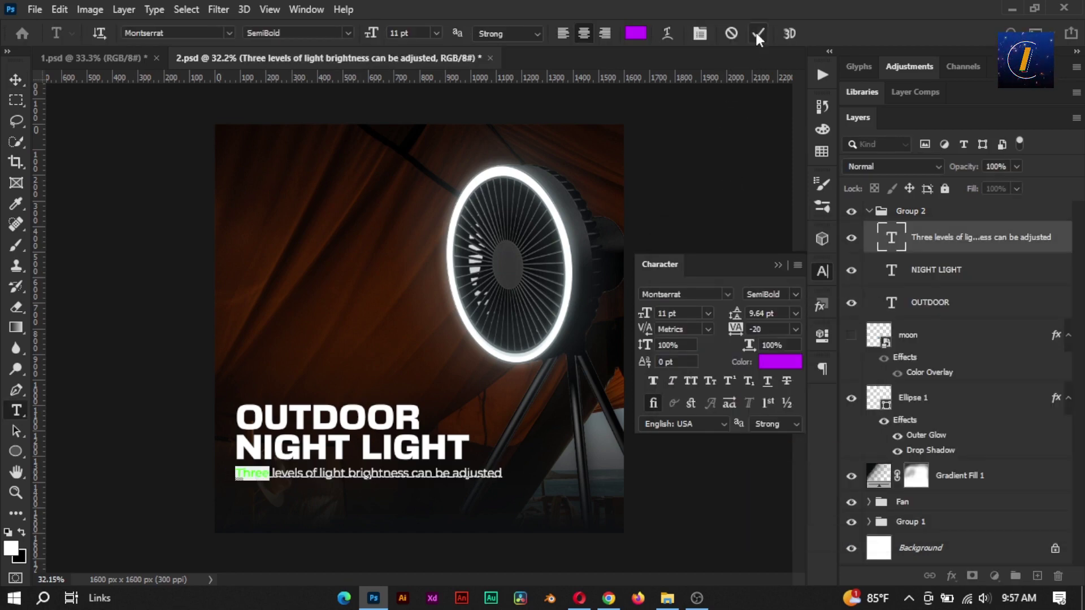
left_click(758, 33)
key("v")
left_click(736, 176)
left_click(727, 285)
key("ctrl+s")
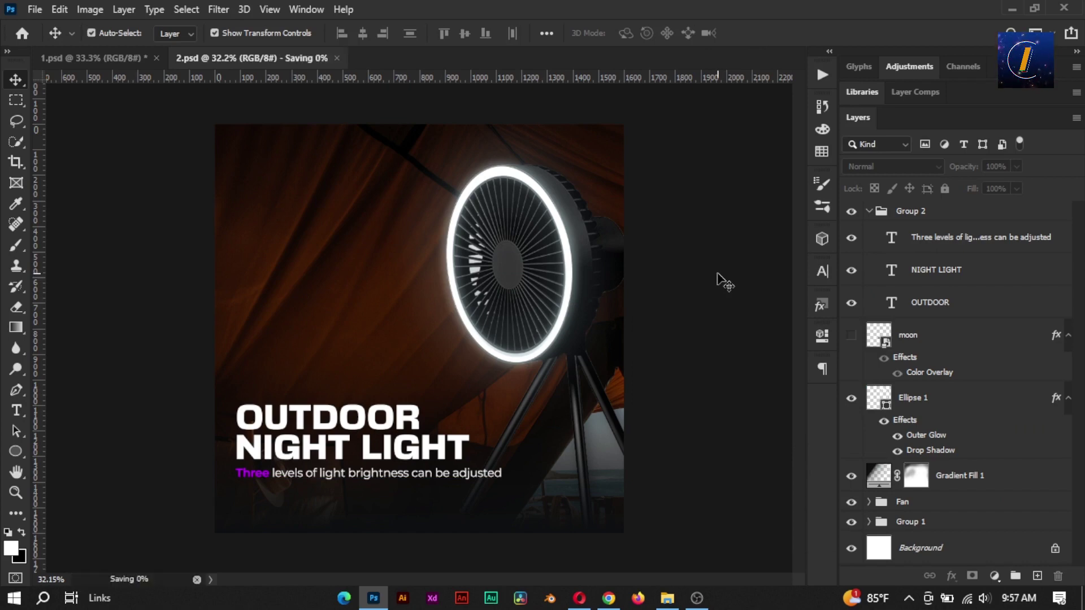
- Add a Bevel & Emboss effect to the OUTDOOR text layer with a purple shadow color (a200ff)
left_click(420, 420)
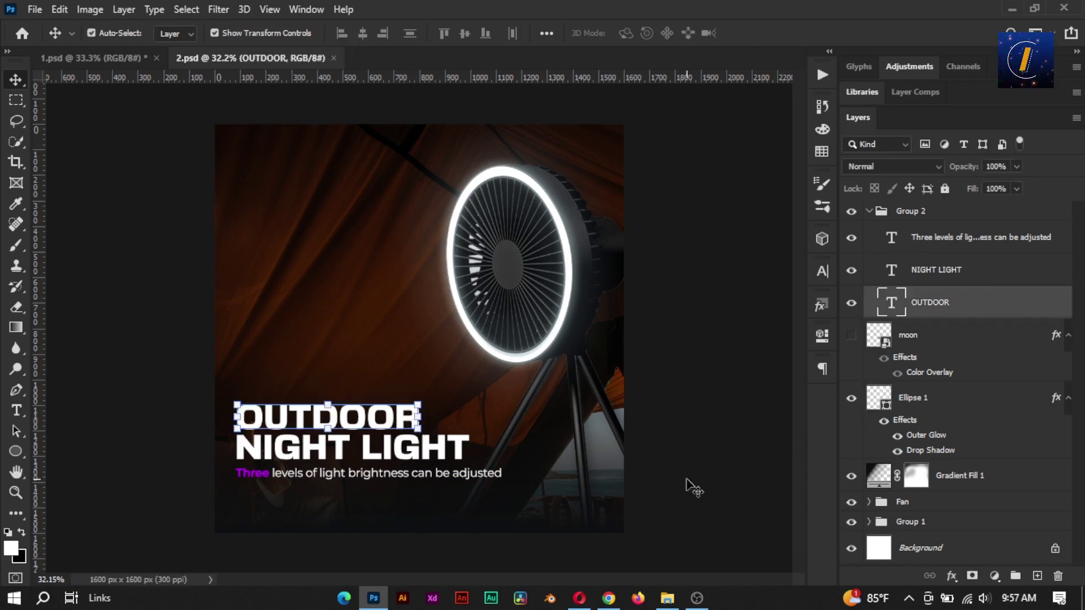
left_click(952, 576)
left_click(969, 443)
left_click_drag(548, 132, 759, 119)
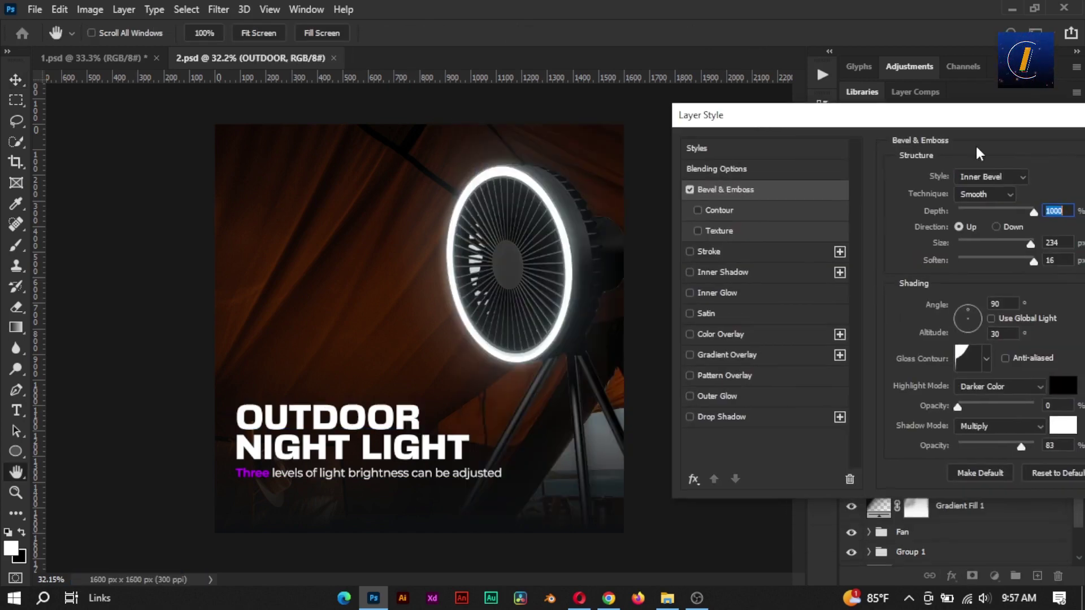
left_click_drag(978, 116, 811, 56)
left_click(895, 369)
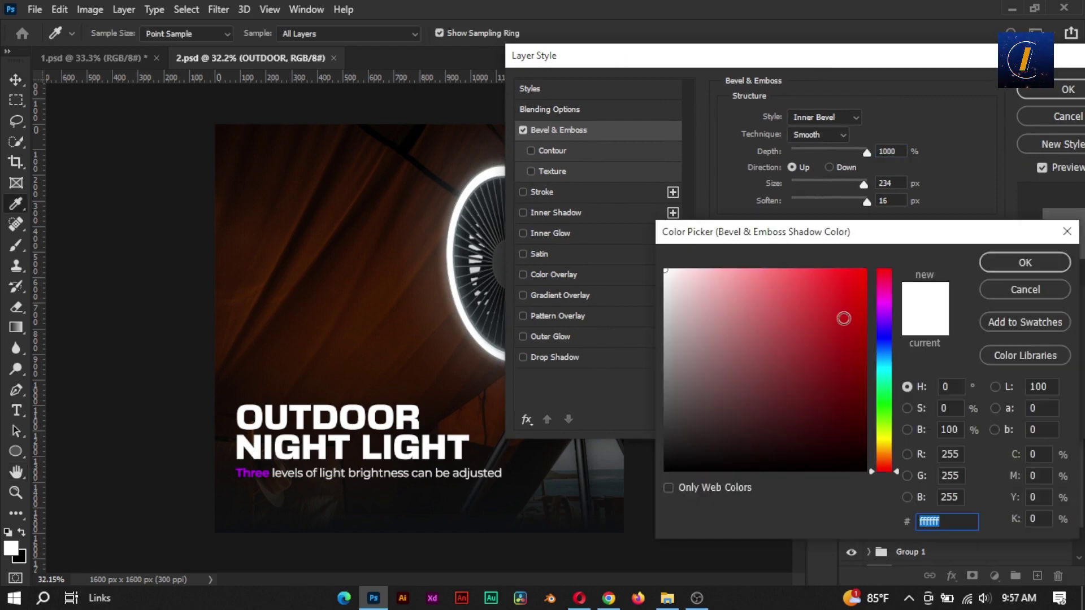
left_click_drag(843, 319, 899, 258)
left_click_drag(889, 300, 889, 315)
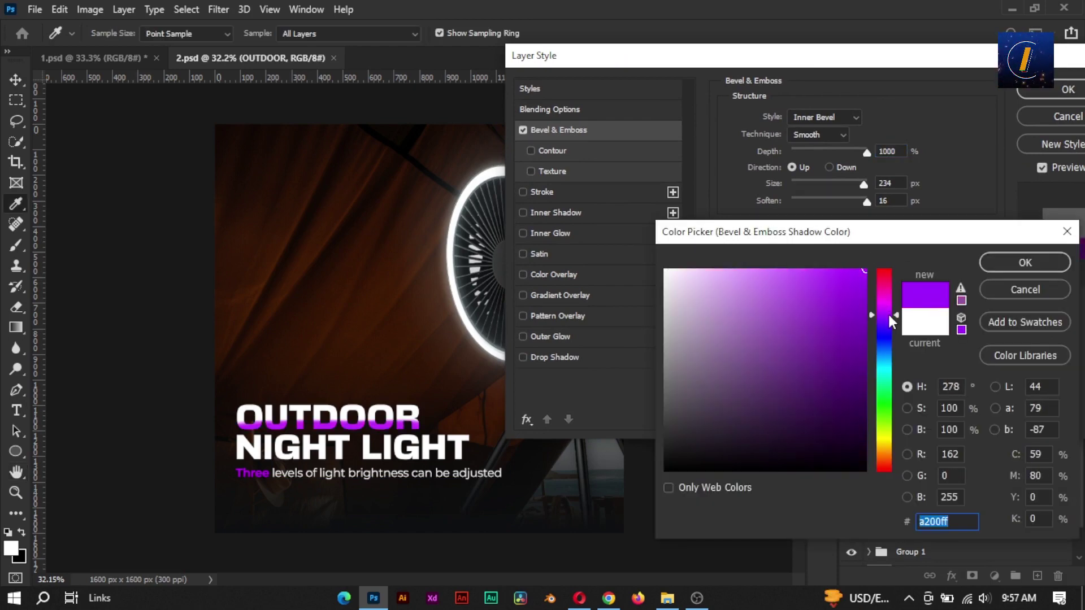
left_click(1022, 261)
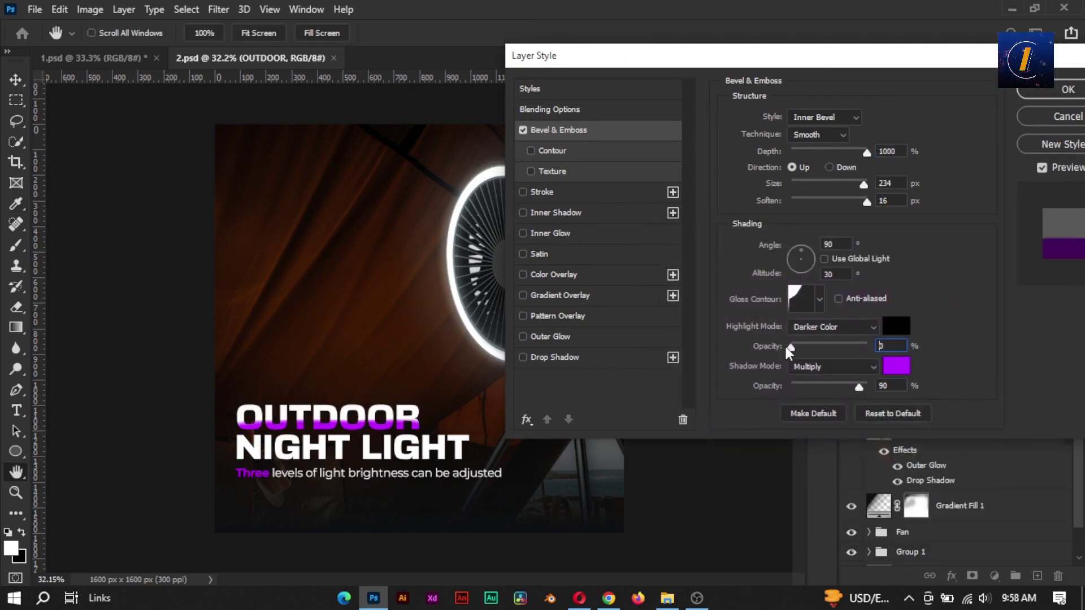
- Change the OUTDOOR bevel's style to Emboss and reduce its size to 12 px
left_click_drag(863, 184, 798, 185)
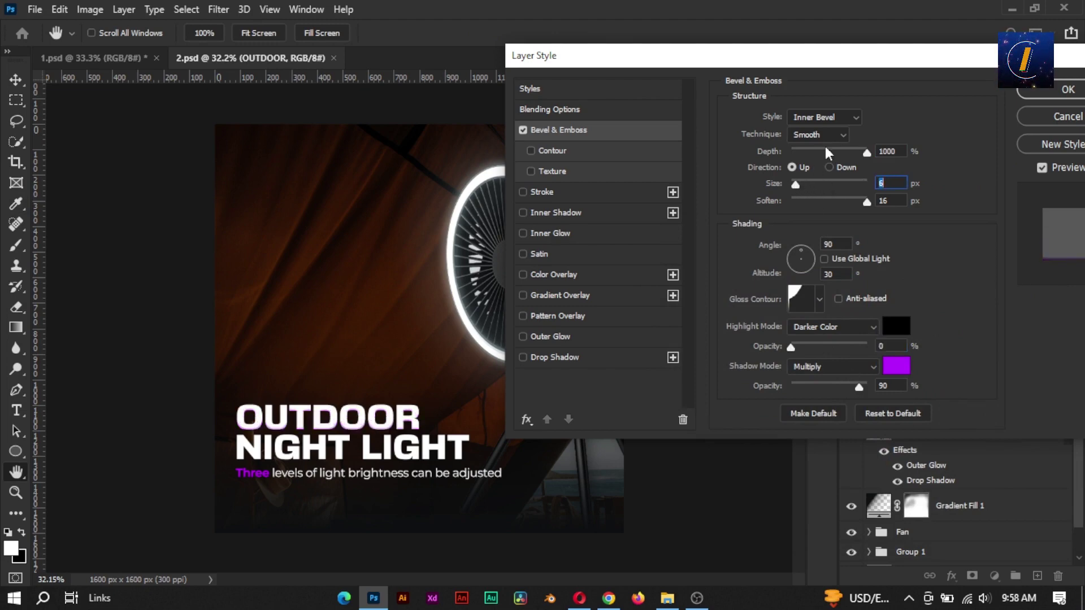
left_click(828, 118)
left_click(827, 131)
mouse_move(796, 185)
left_mouse_down()
mouse_move(833, 184)
mouse_move(800, 186)
left_mouse_up()
left_click(835, 119)
left_click(831, 142)
left_click(829, 119)
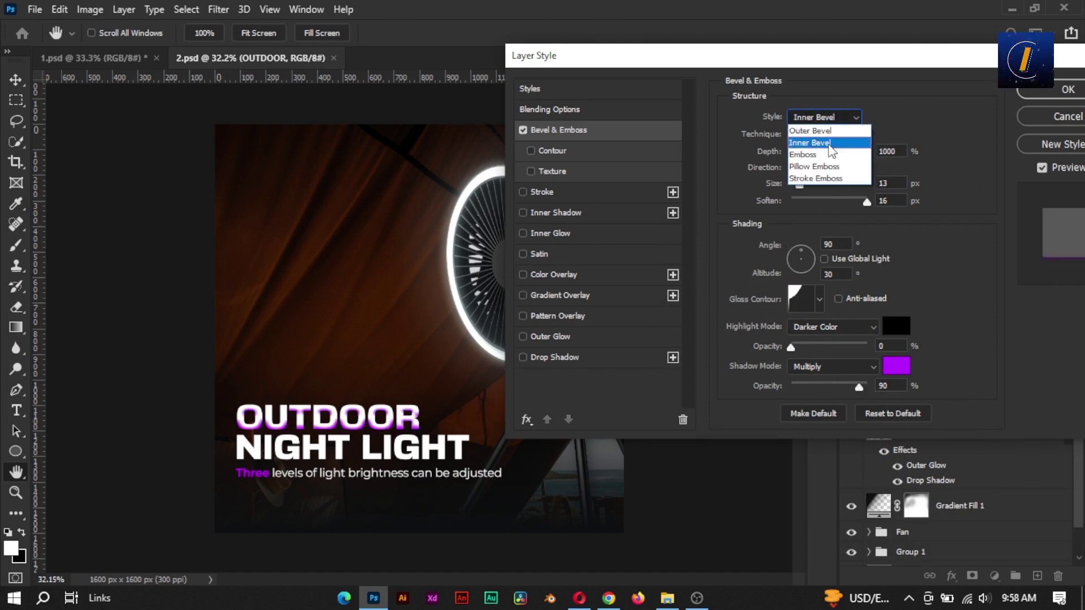
left_click(814, 154)
left_click(799, 186)
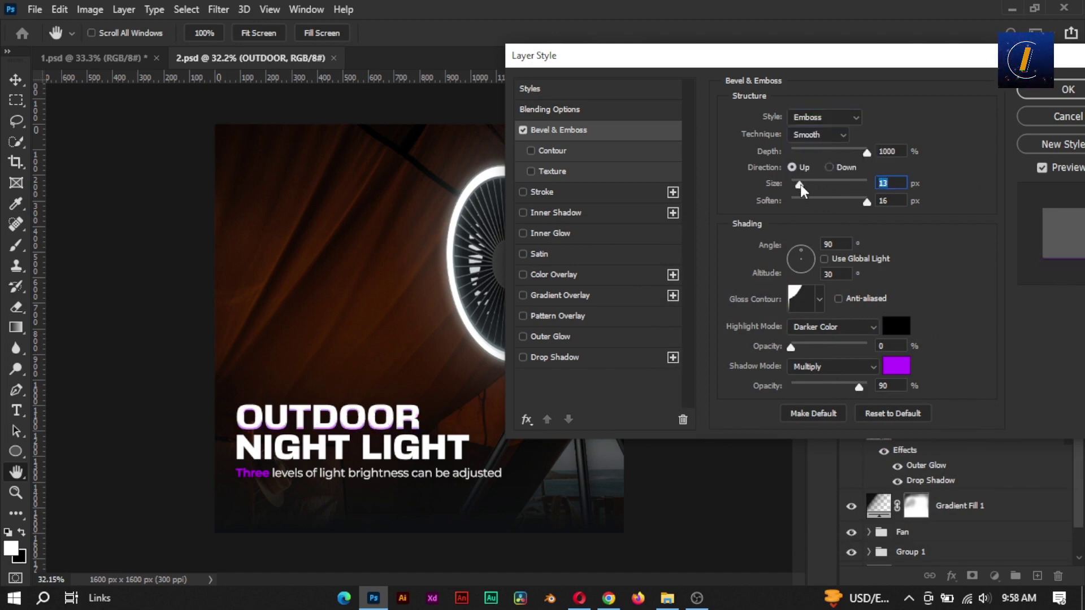
left_click_drag(800, 181, 799, 183)
- Change the bevel's shadow color to a red-orange
left_click(897, 367)
left_click(885, 460)
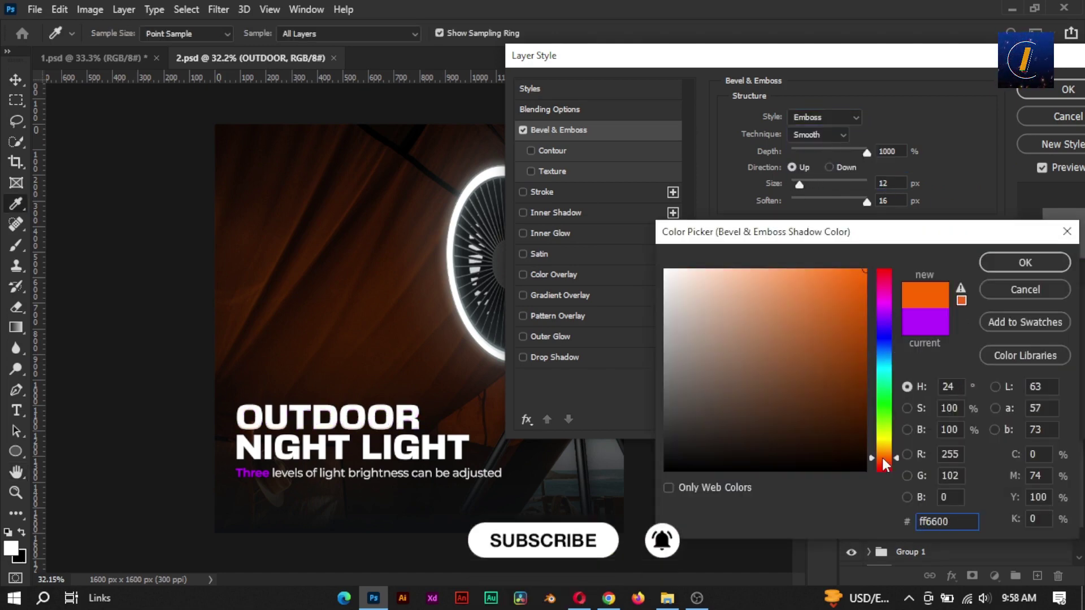
left_click_drag(883, 458, 883, 465)
key("Return")
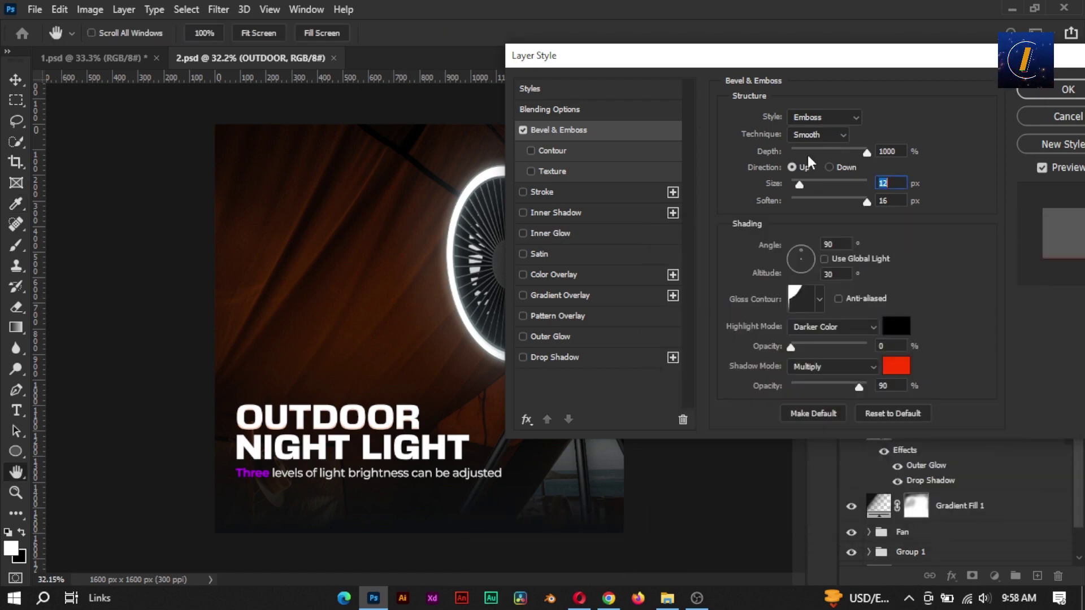
- Set the bevel's shadow opacity to 100% with highlight opacity at 0%, and its size to 12 px
left_click(801, 348)
left_click_drag(802, 350, 790, 347)
left_click_drag(859, 388, 916, 386)
left_click_drag(801, 181, 804, 182)
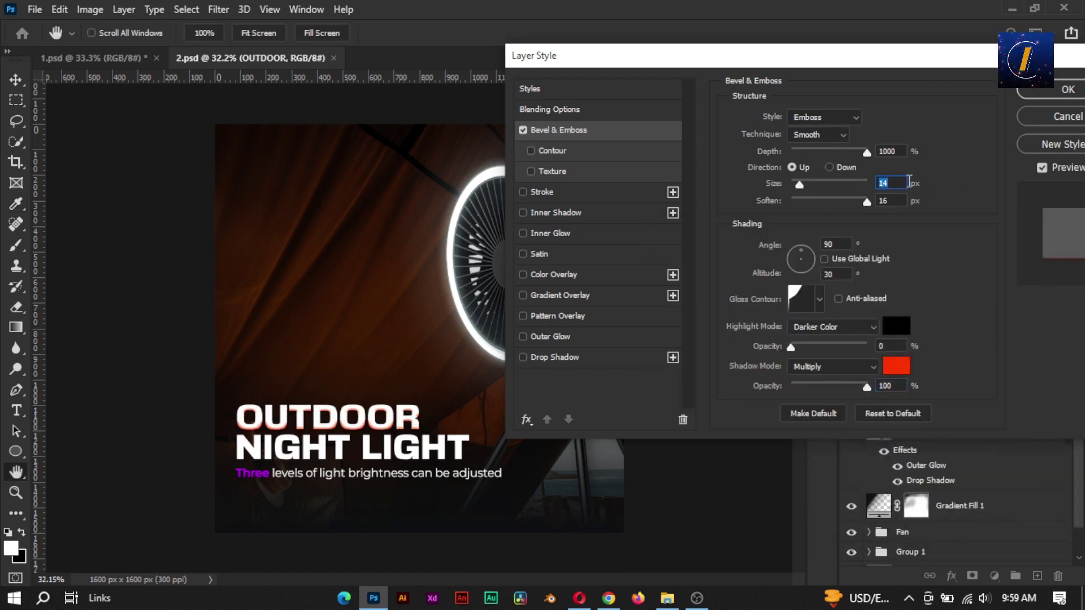
key("Down")
key("Down")
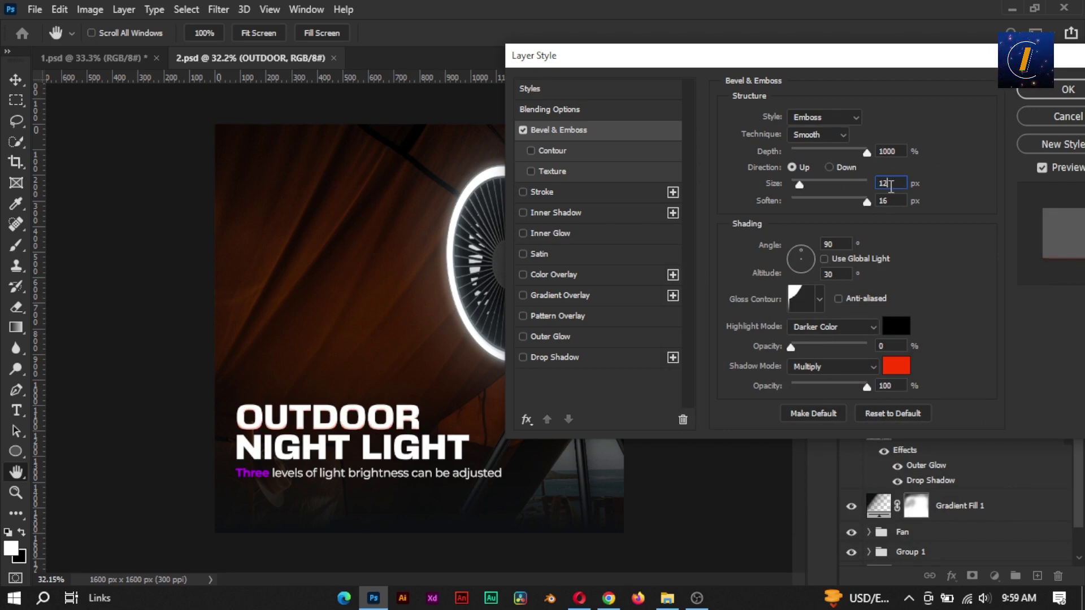
- Set the bevel's highlight color to purple (9000ff) with its opacity at 0%
left_click(893, 328)
left_click_drag(772, 302, 866, 266)
left_click(885, 319)
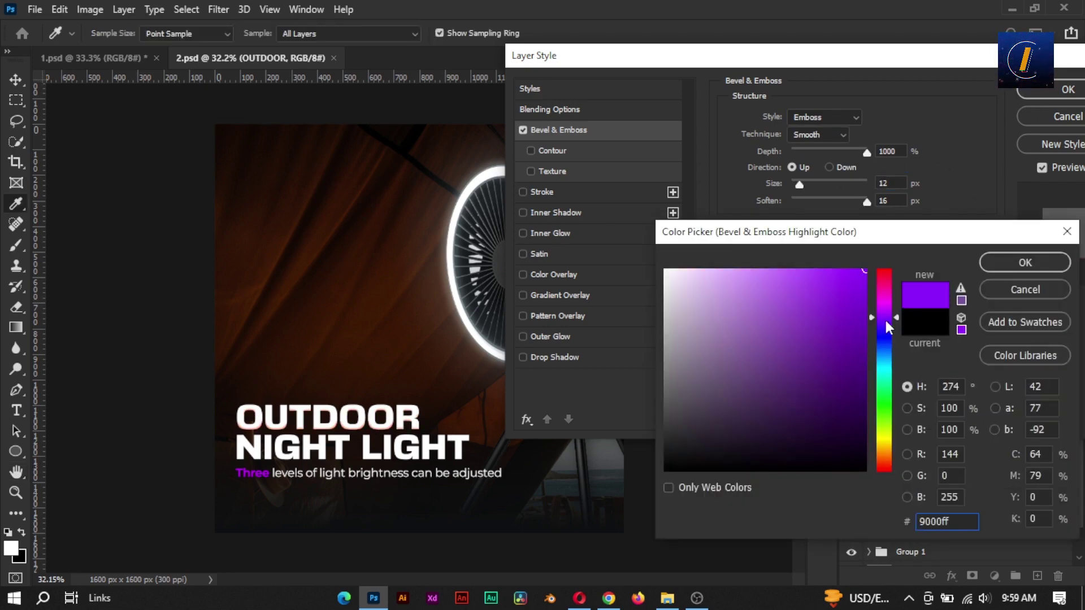
left_click(1024, 263)
left_click_drag(833, 344, 815, 345)
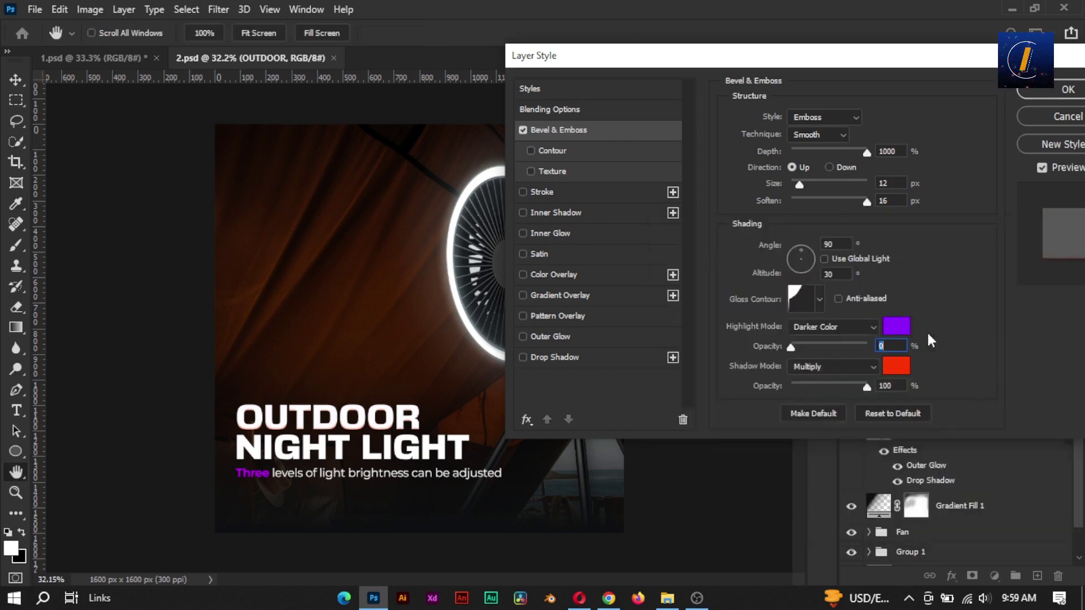
- Set the bevel's highlight color to red with 0% opacity and reduce the bevel size to 10 px
left_click(896, 326)
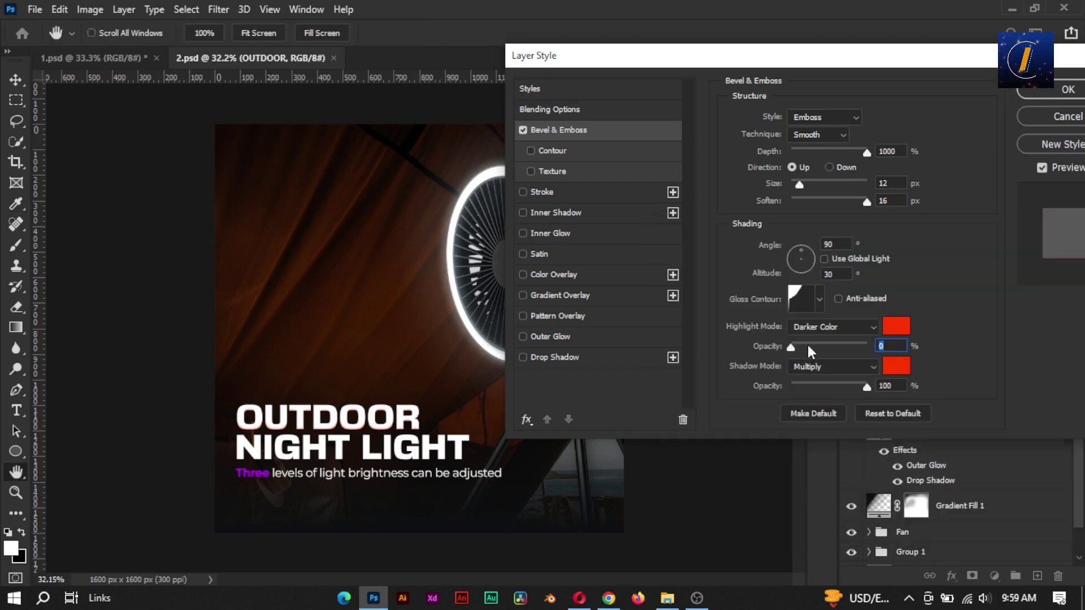
left_click_drag(791, 345, 800, 345)
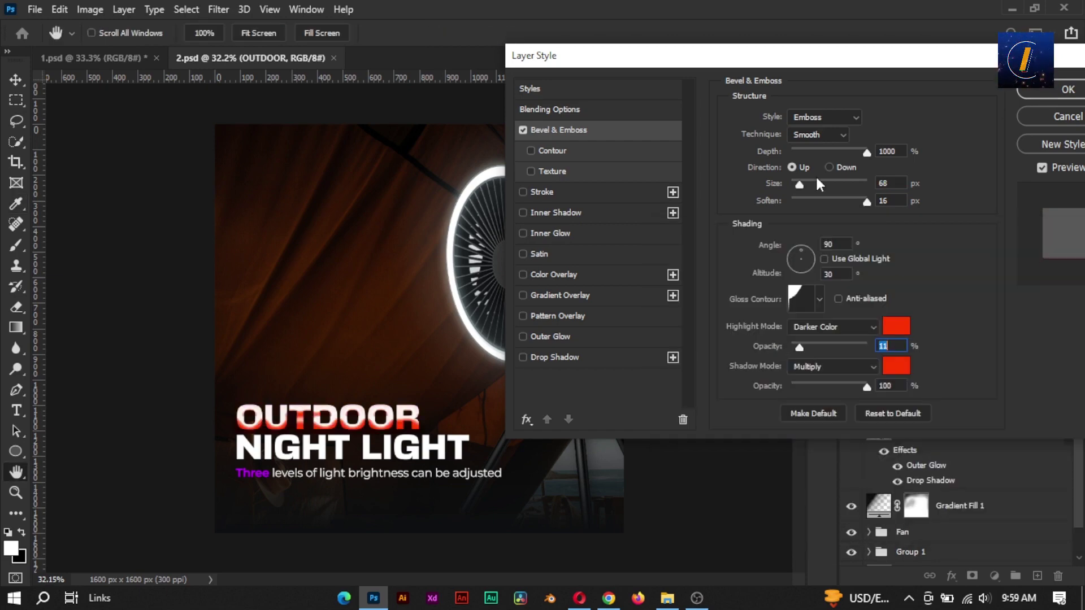
left_click_drag(801, 181, 799, 178)
left_click_drag(800, 347, 791, 347)
left_click_drag(798, 184, 798, 182)
- Set the bevel's shadow color to purple (b400ff) and fine-tune the bevel size for a thin edge on OUTDOOR
left_click(897, 370)
mouse_move(885, 300)
left_mouse_down()
mouse_move(883, 335)
mouse_move(885, 321)
left_mouse_up()
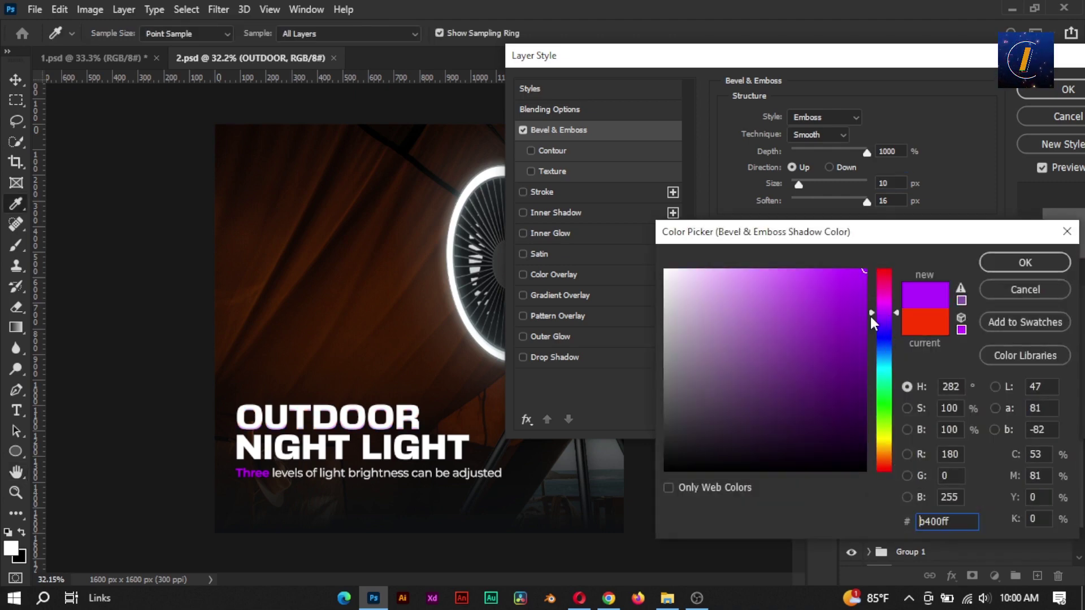
key("Return")
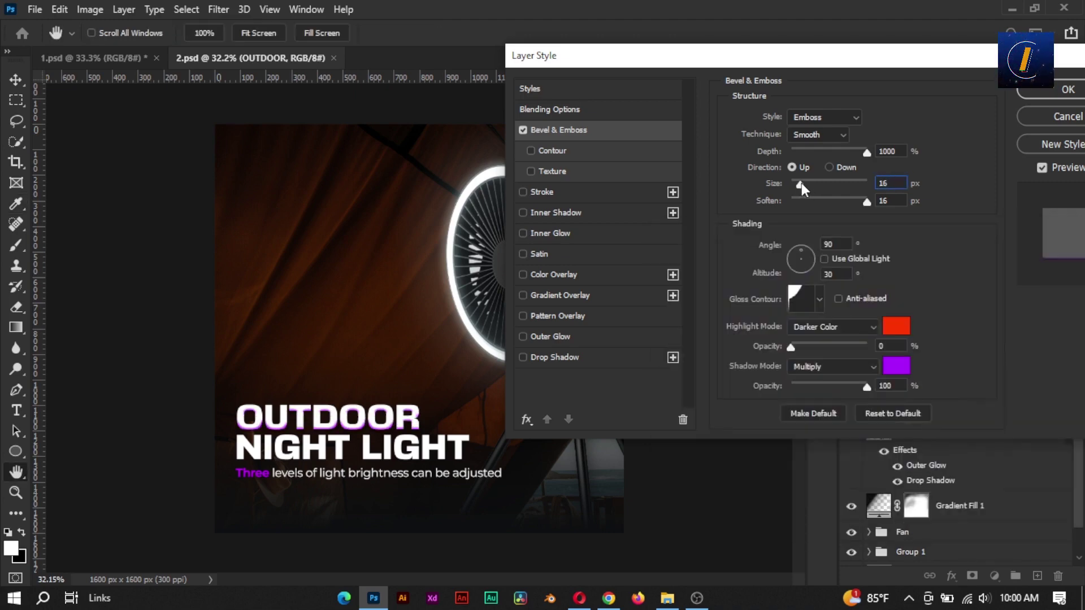
type("1")
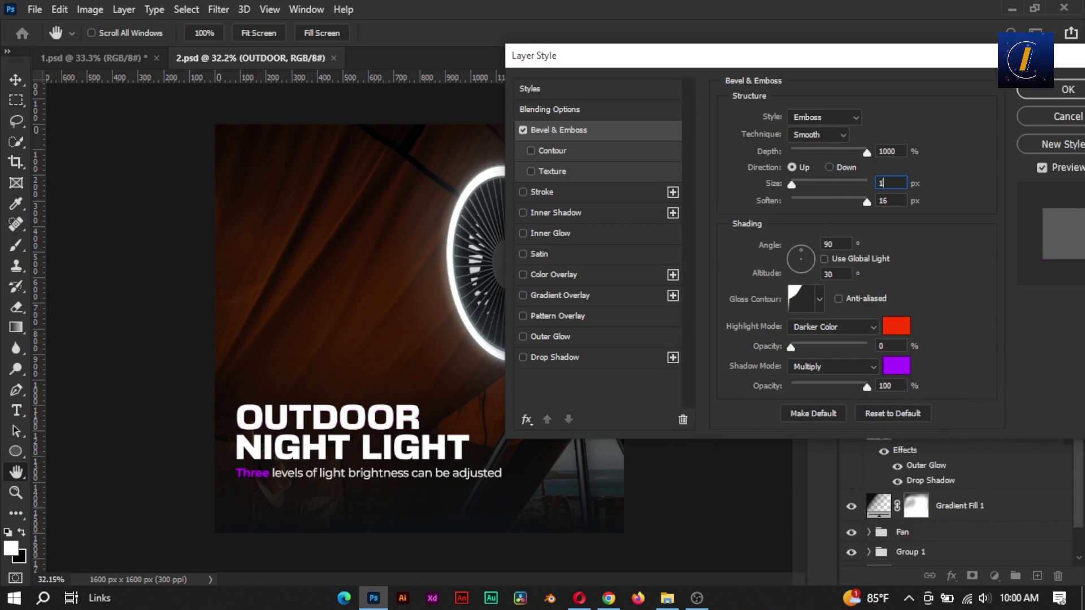
type("43")
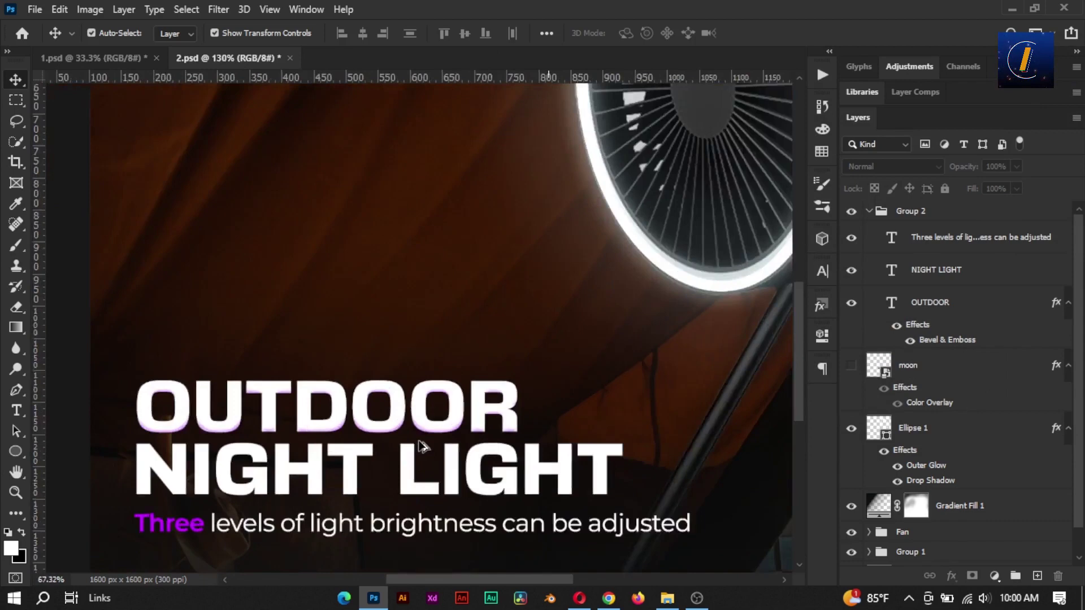
- Copy the OUTDOOR layer's Bevel & Emboss style onto the NIGHT LIGHT layer
right_click(970, 275)
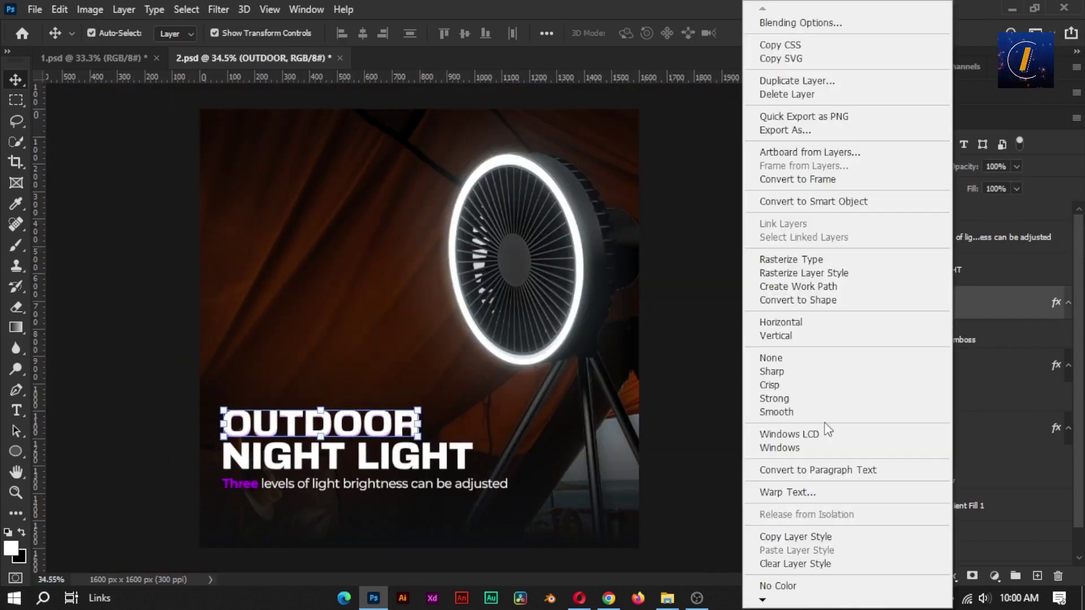
key("Escape")
- Scale down the moon icon and place it just above the start of the OUTDOOR headline
left_click(851, 396)
left_click(907, 396)
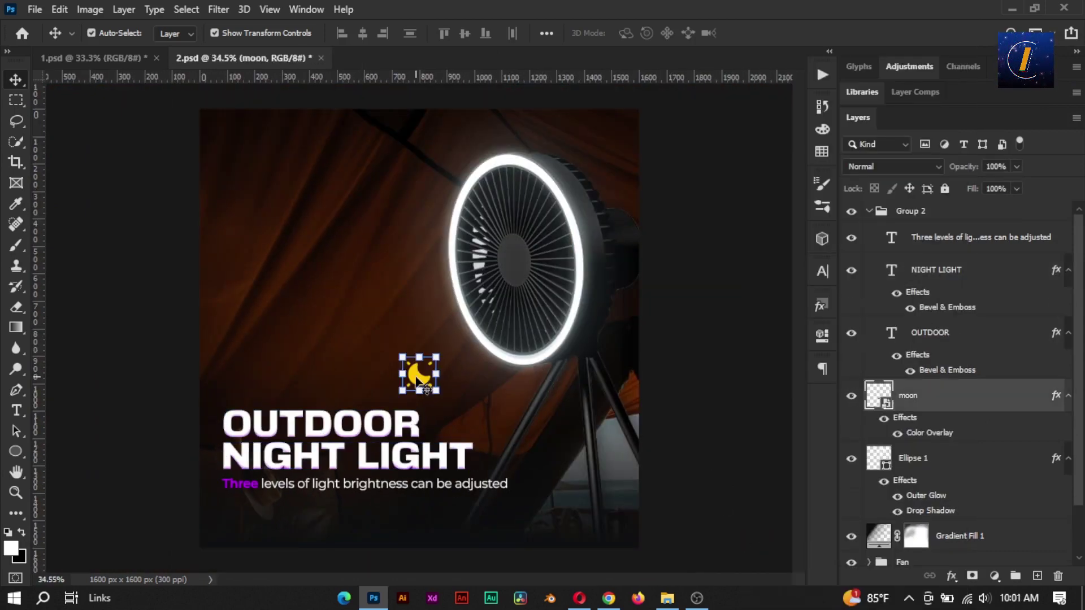
key("ctrl+t")
left_click_drag(399, 374, 257, 394)
key("Return")
key("ctrl+t")
key("shift+Down")
key("shift+Down")
key("shift+Down")
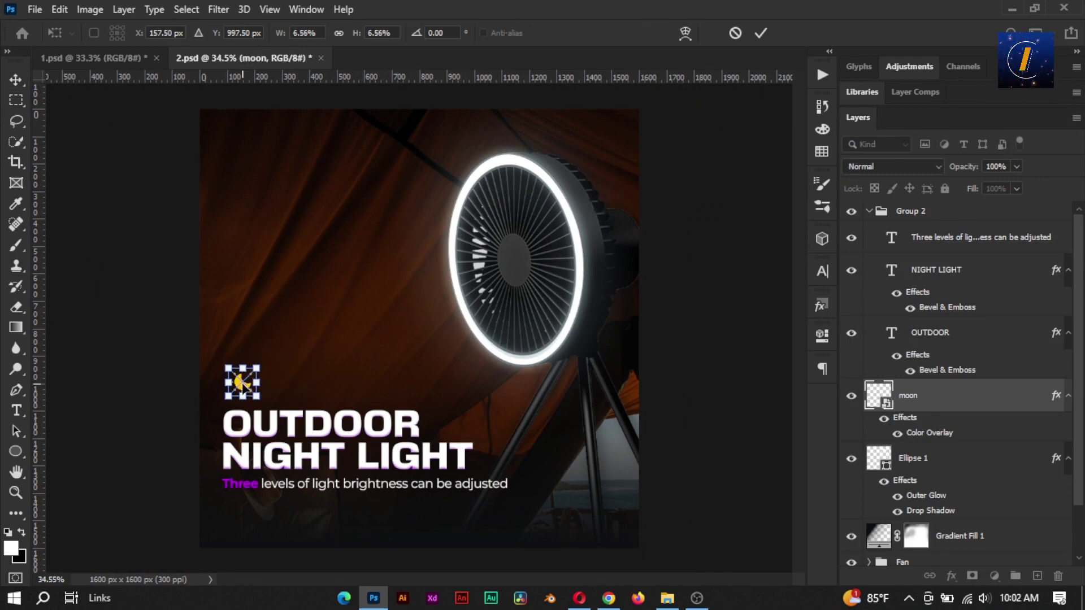
key("shift+Up")
key("shift+Left")
left_click(761, 33)
- Nudge the moon icon to line up with the headline's left edge and sit closer to the text
left_click(772, 408)
left_click(906, 397)
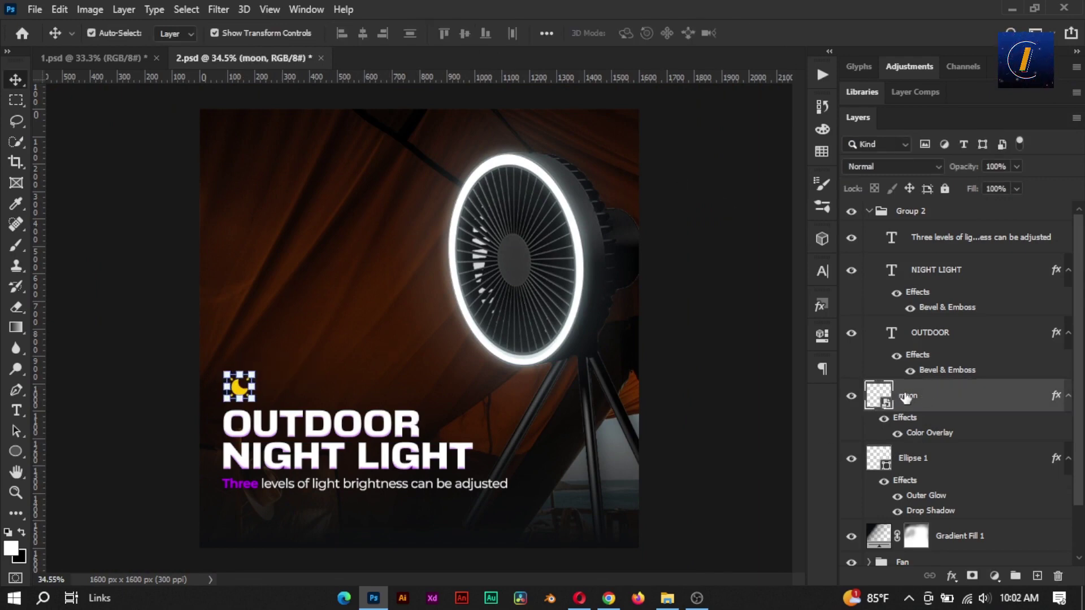
key("shift+Left")
key("shift+Left")
key("shift+Down")
key("shift+Down")
- Add a Drop Shadow to the moon layer and set its color to orange
left_click(972, 402, "ctrl")
left_click(935, 402)
left_click(951, 575)
left_click(978, 571)
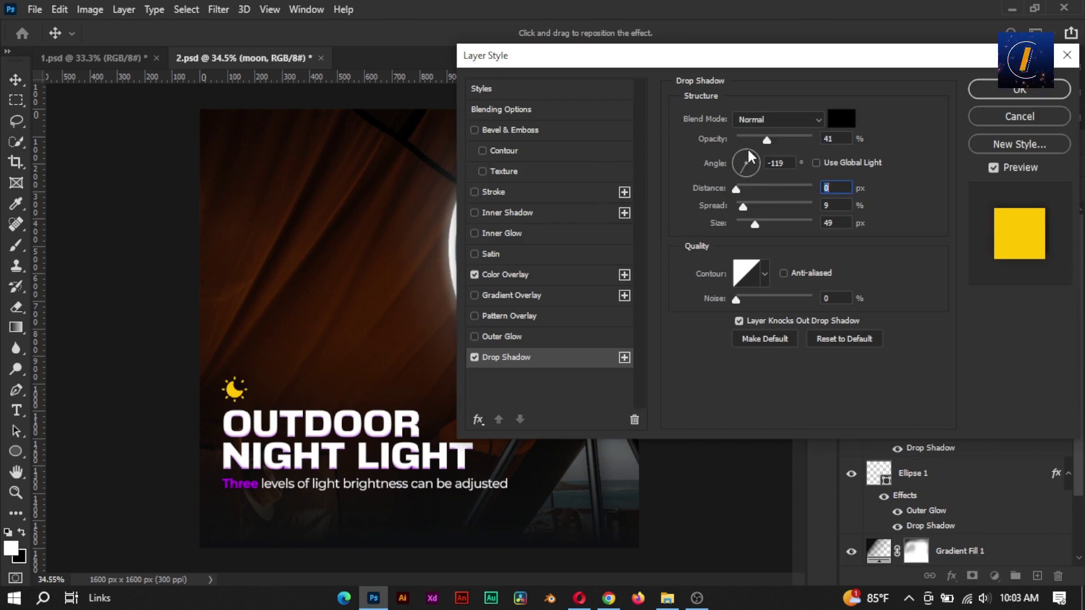
left_click(847, 120)
left_click_drag(803, 234, 810, 203)
left_click_drag(856, 252, 874, 233)
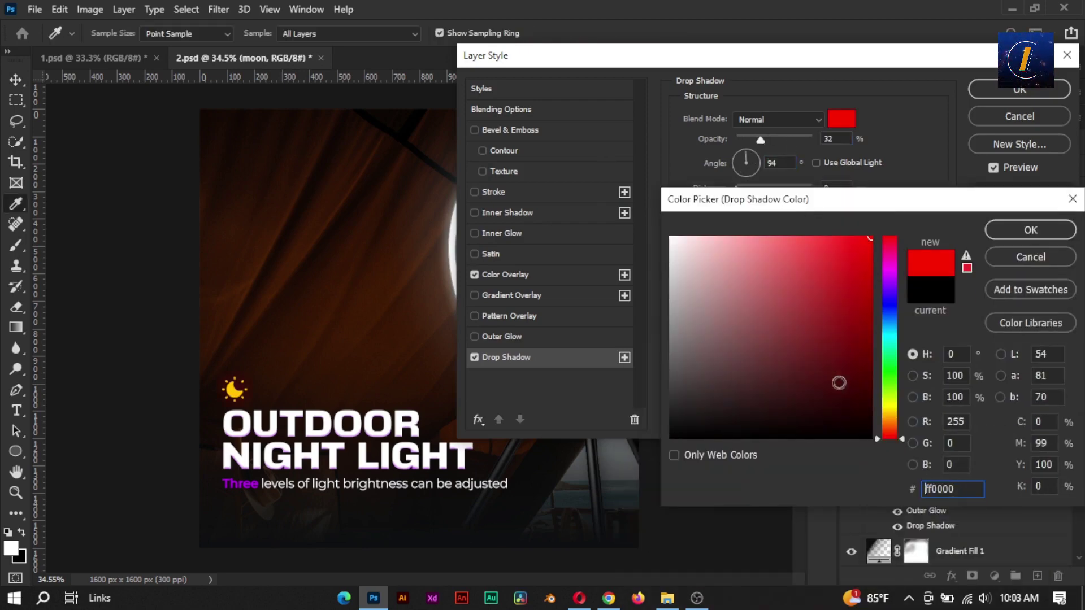
mouse_move(886, 416)
left_mouse_down()
mouse_move(884, 431)
mouse_move(897, 405)
left_mouse_up()
left_click(1031, 229)
- Set the moon's drop shadow to 83% opacity, 3 px distance, 7% spread and 13 px size
left_click_drag(761, 139, 781, 139)
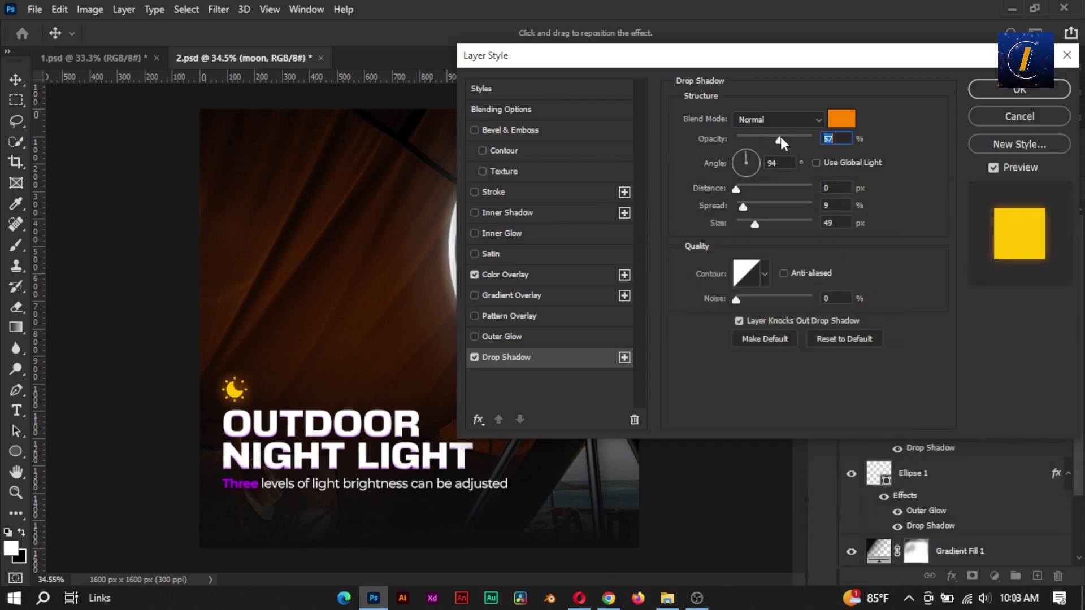
mouse_move(745, 209)
left_mouse_down()
mouse_move(798, 226)
mouse_move(749, 224)
left_mouse_up()
left_click_drag(788, 141, 814, 141)
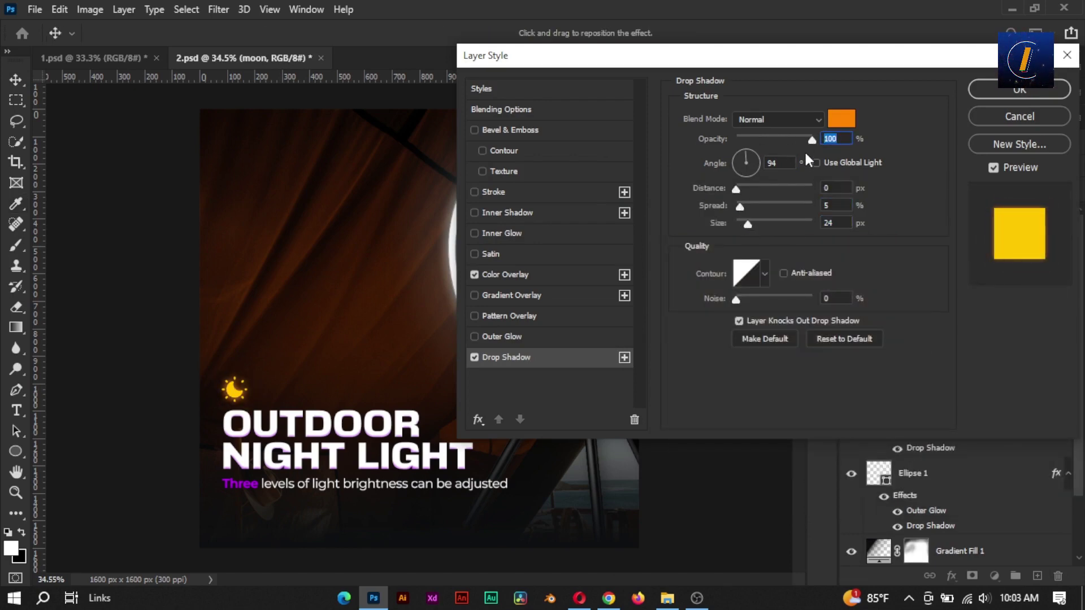
left_click(800, 140)
mouse_move(757, 222)
left_mouse_down()
mouse_move(739, 190)
mouse_move(760, 221)
mouse_move(745, 227)
left_mouse_up()
left_click(748, 190)
left_click(787, 139)
left_click_drag(787, 140, 773, 139)
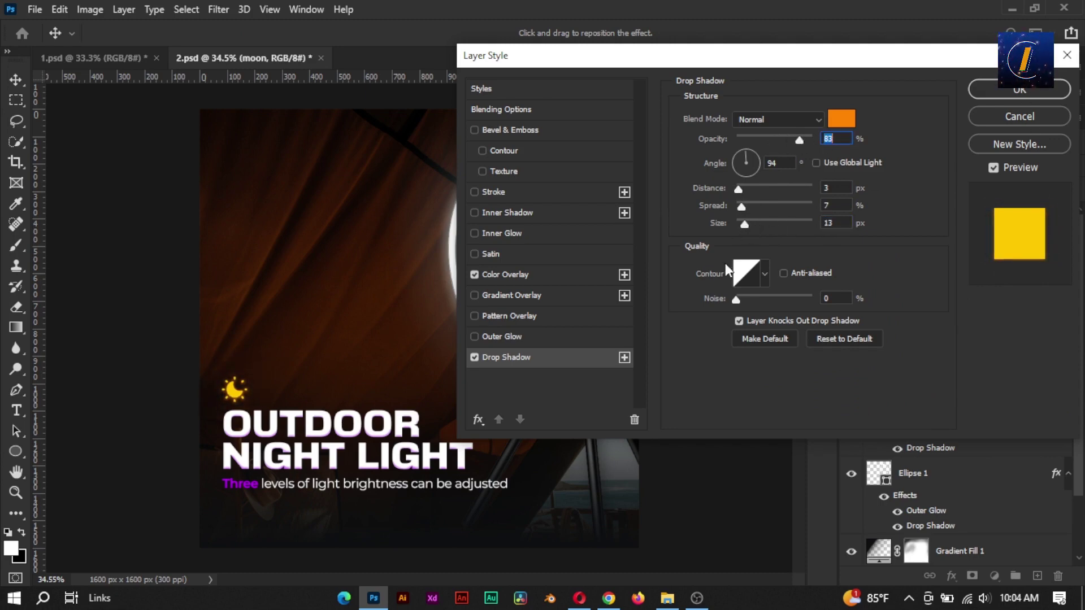
- Change the moon's drop shadow color to orange-red (ff3c00) and apply the layer style
left_click(841, 118)
left_click(886, 433)
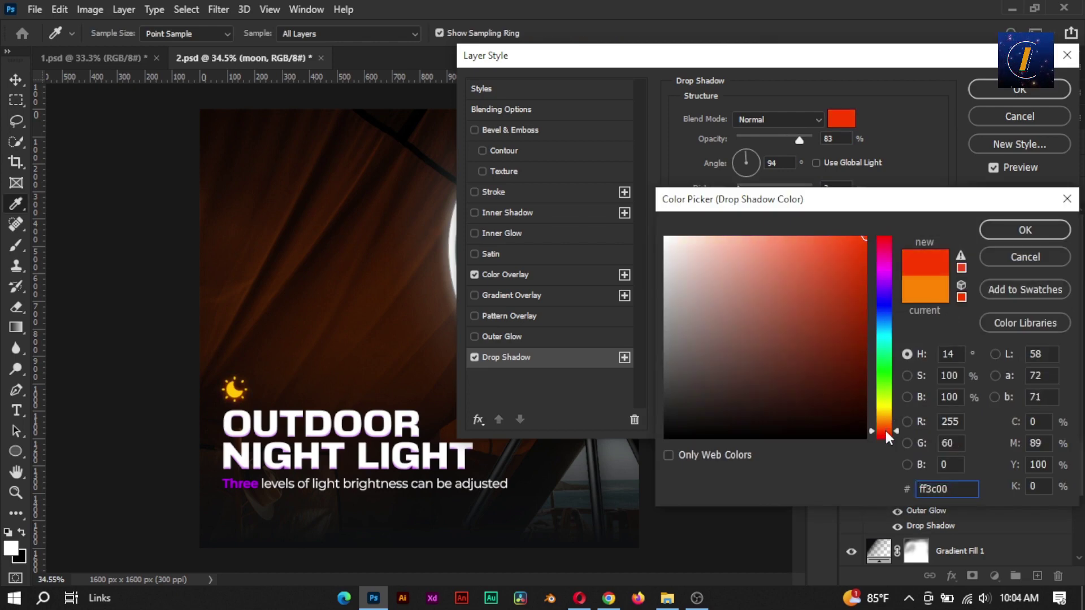
key("Return")
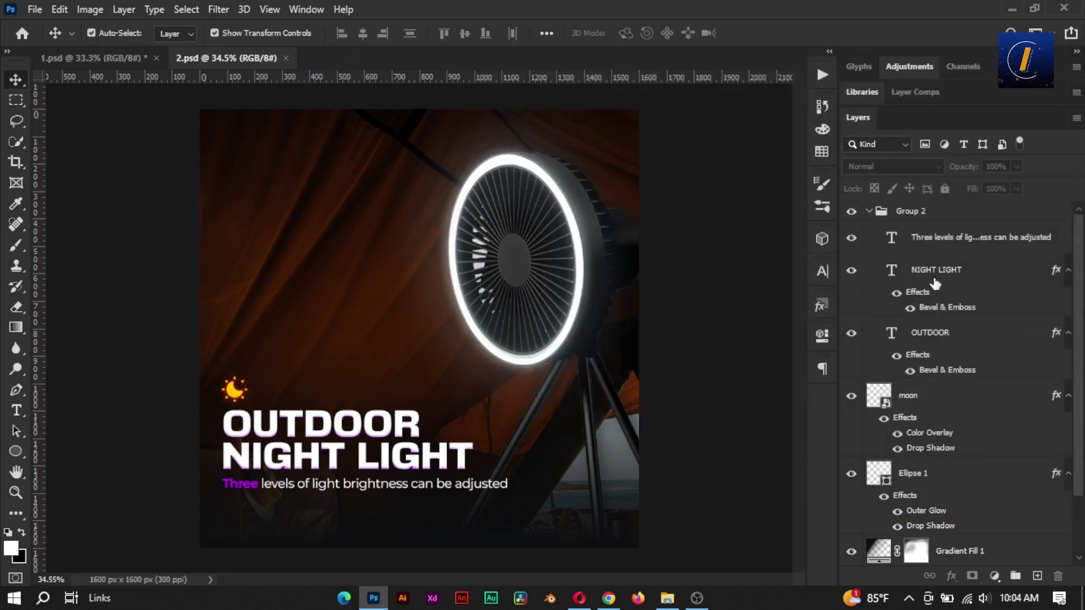
- Collapse Group 2 in the layer stack and save the document
left_click(935, 280)
left_click(870, 211)
left_click(925, 243)
left_click(744, 261)
left_click(947, 247)
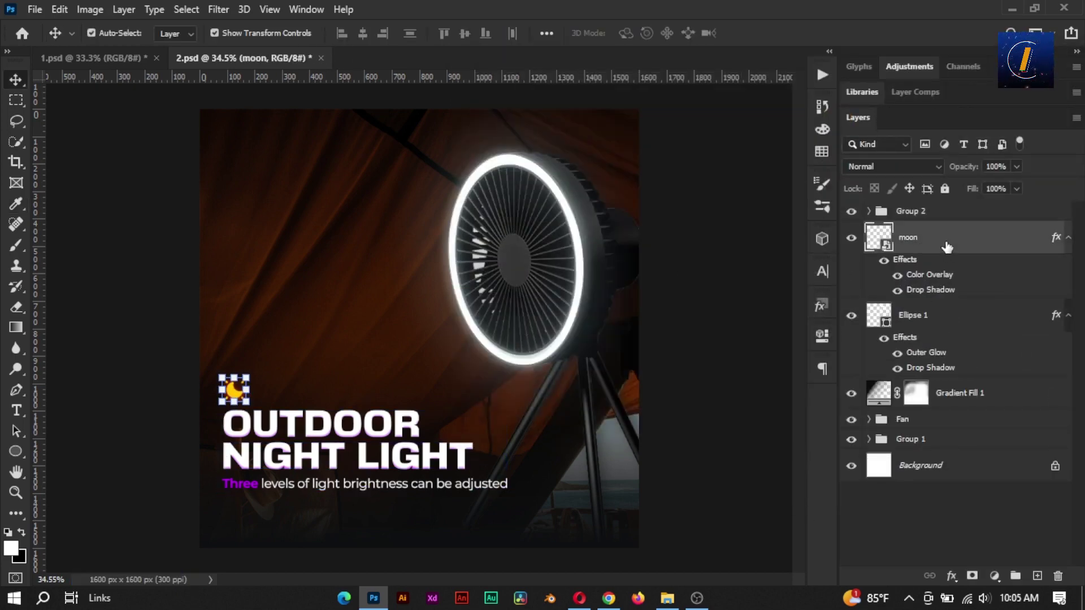
left_click(764, 261)
key("ctrl+s")
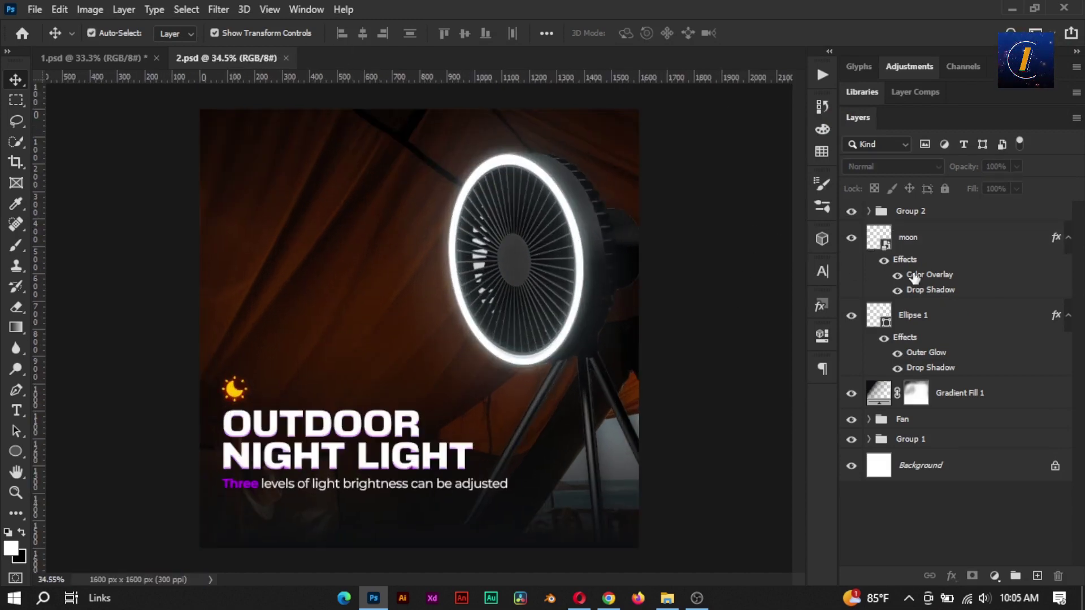
- Move the moon layer into Group 2 and shift the whole group lower on the canvas
left_click(927, 212)
left_click(934, 242, "ctrl")
left_click(926, 214)
left_click_drag(921, 236, 924, 214)
left_click_drag(344, 433, 342, 466)
left_click(787, 35)
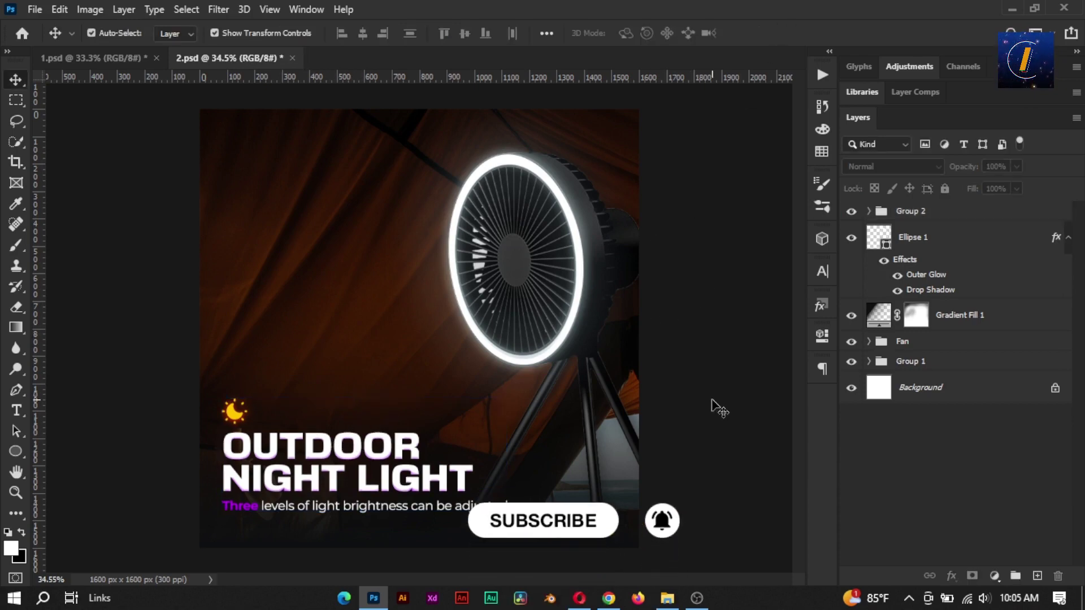
- Expand Group 2 and nudge the description text down, away from the NIGHT LIGHT headline
left_click(909, 214)
left_click(869, 212)
left_click(979, 316)
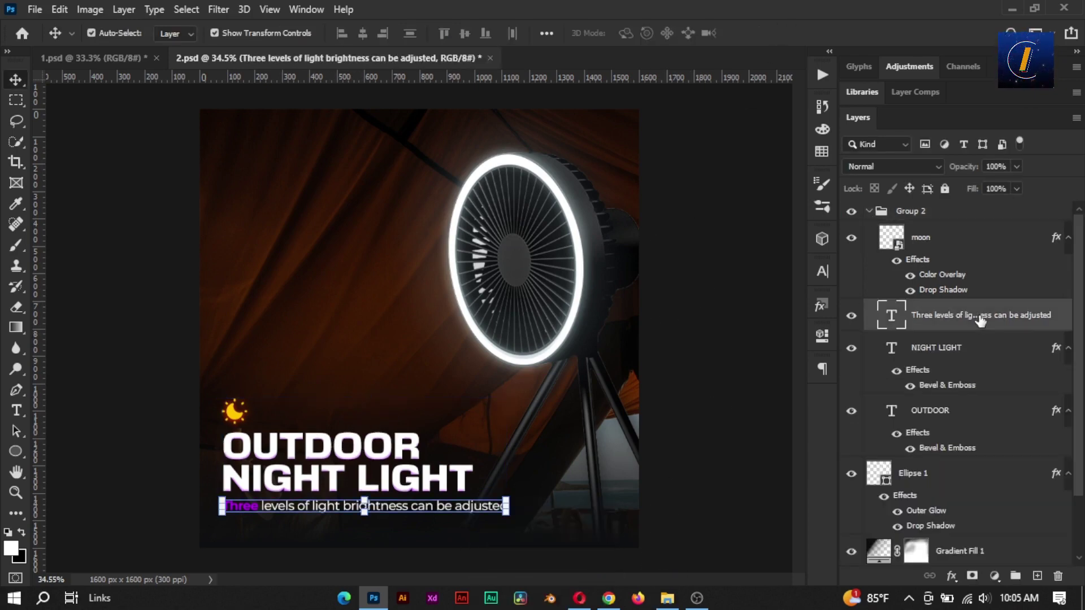
key("shift+Down")
key("shift+Down")
- Draw a rectangle about 1109 x 77 px around the description text and place its layer beneath that text
left_click(21, 446)
left_click_drag(221, 504, 525, 524)
left_click_drag(976, 320, 969, 350)
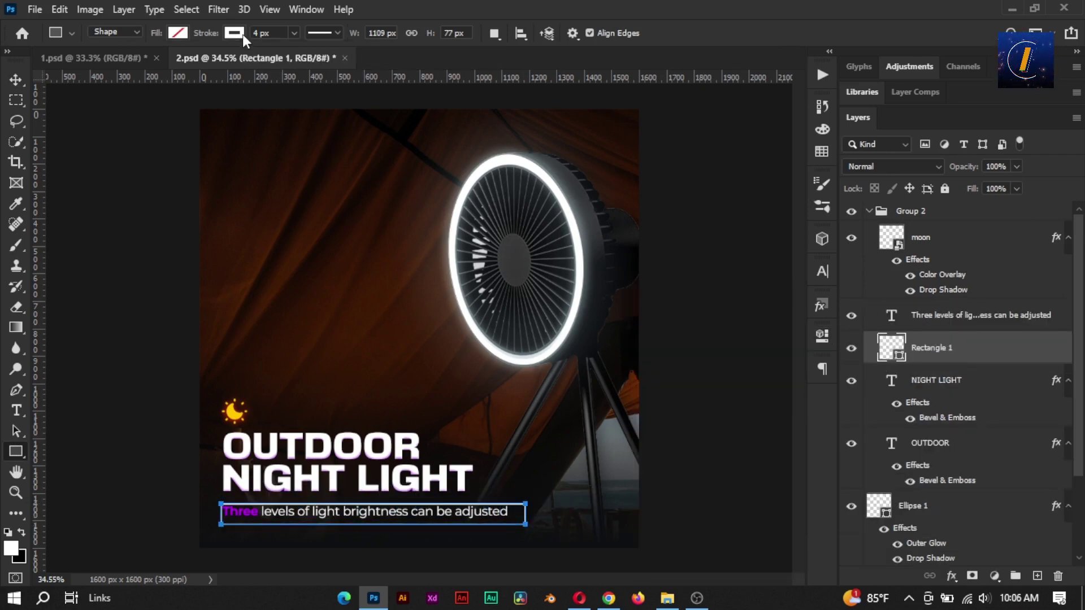
- Remove the rectangle's stroke and fill it with purple
left_click(234, 32)
left_click(141, 65)
left_click(178, 32)
left_click(110, 118)
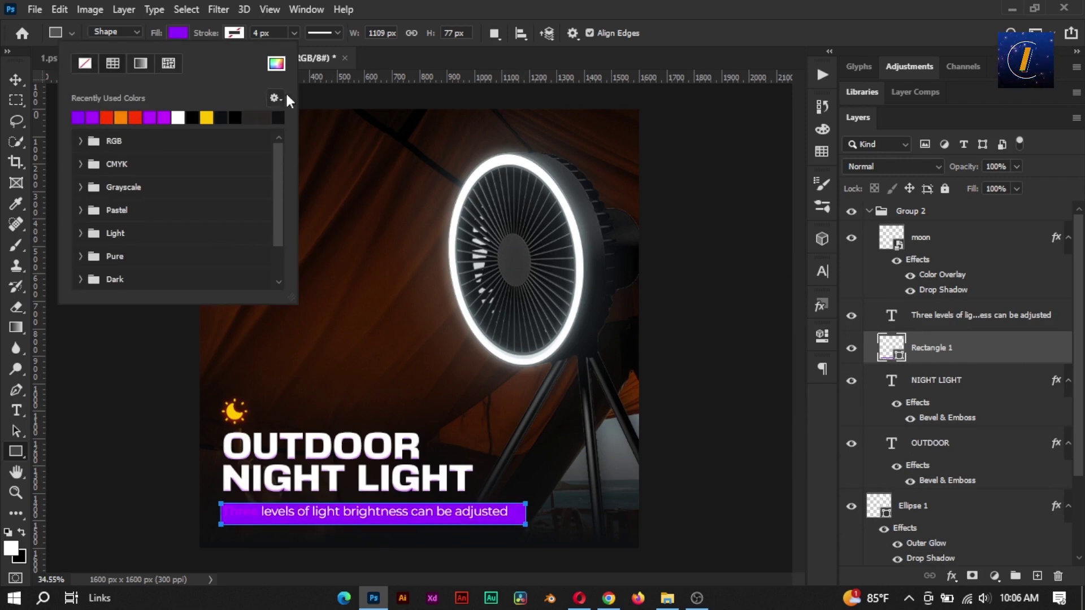
left_click(276, 63)
left_click(16, 81)
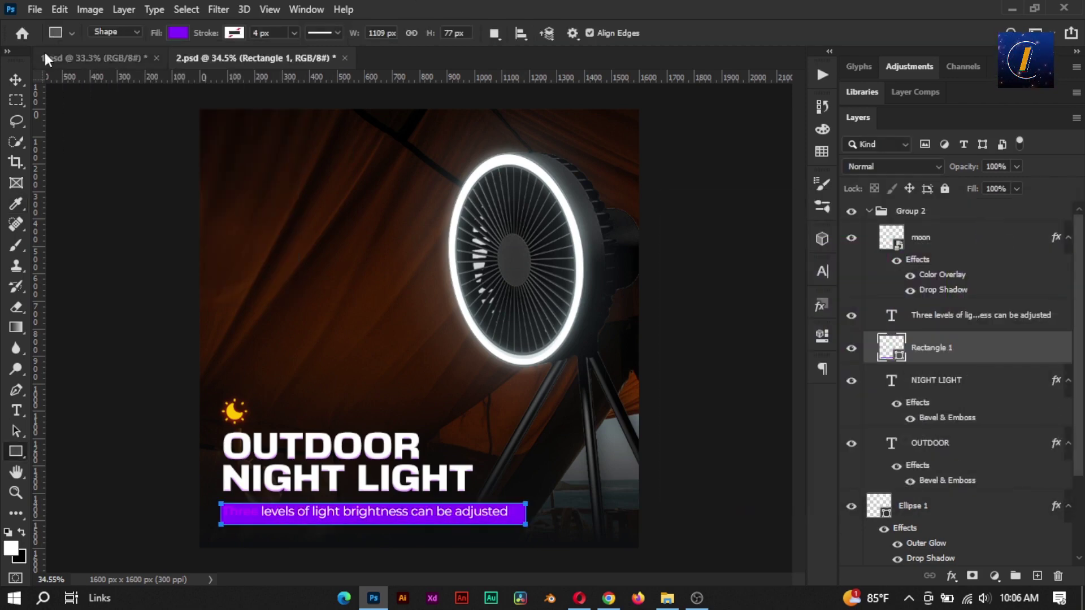
- Nudge the description text right inside the purple rectangle and fully round the rectangle's corners
left_click(930, 316)
key("shift+Right")
key("shift+Right")
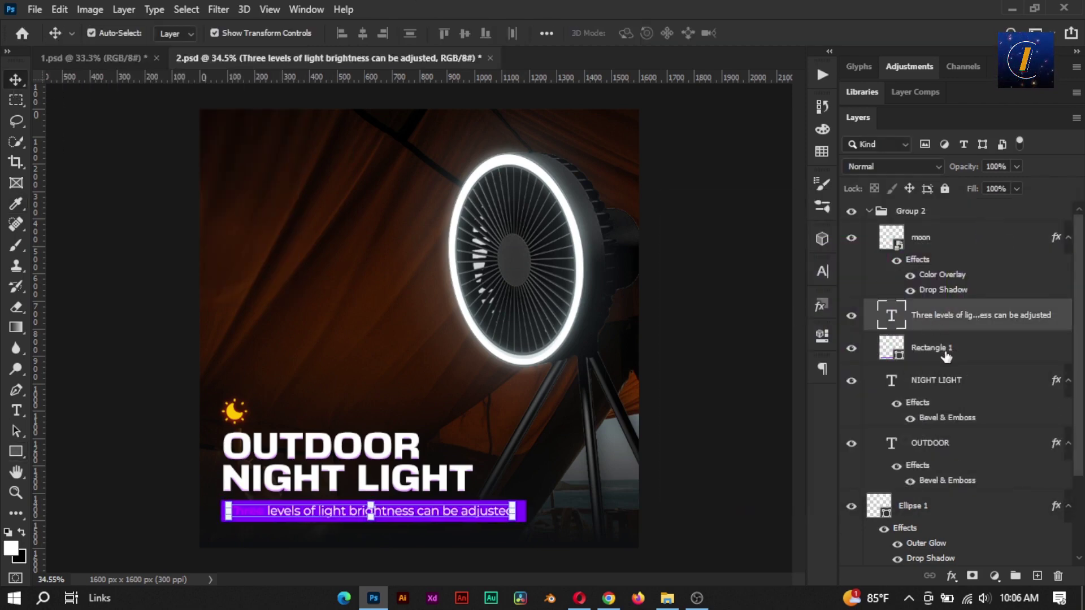
left_click(944, 354)
left_click(822, 336)
left_click_drag(647, 455, 704, 447)
left_click(781, 296)
left_click(906, 318)
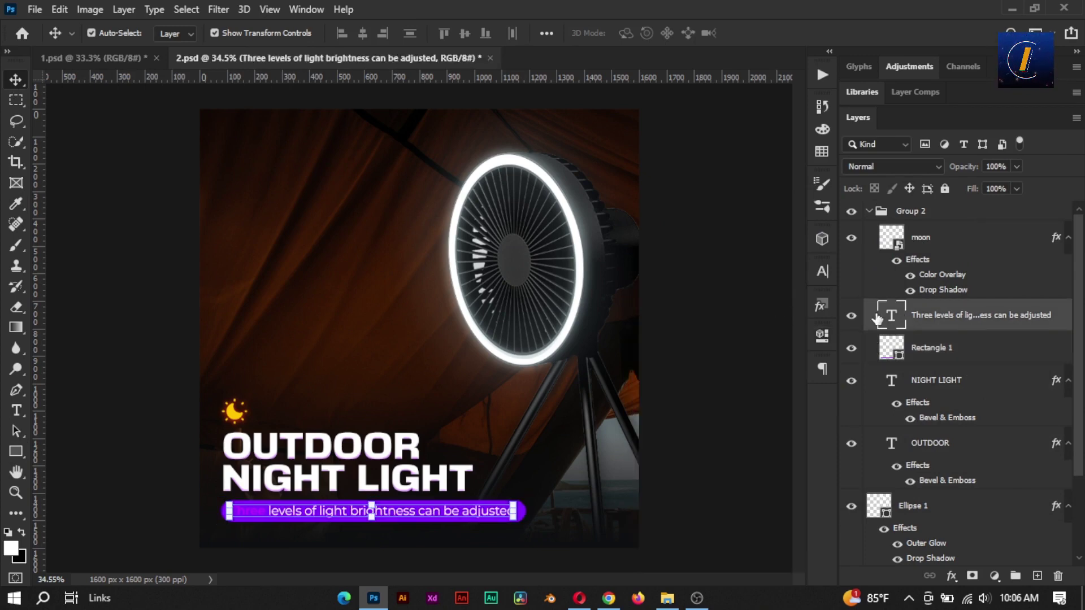
left_click(712, 319)
double_click(892, 316)
left_click(822, 272)
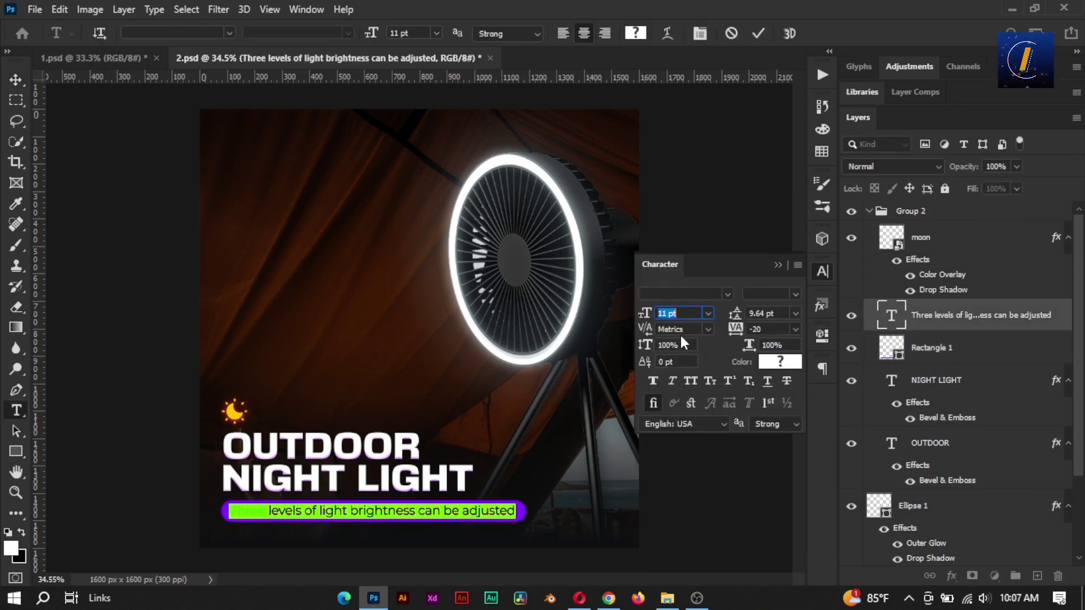
left_click(822, 272)
left_click(822, 271)
left_click(822, 272)
left_click(261, 509)
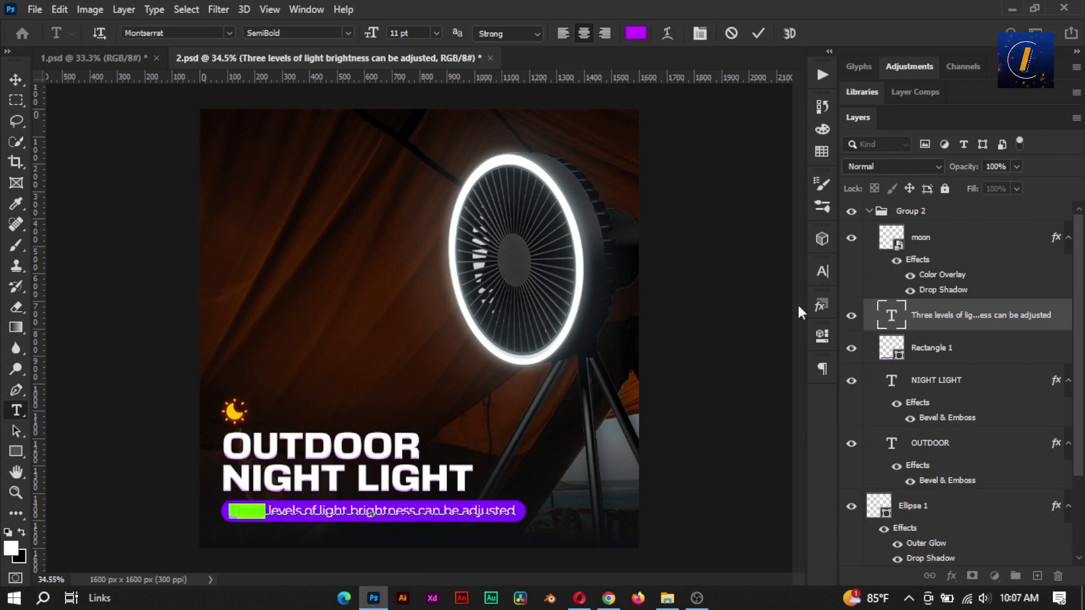
left_click(822, 272)
left_click(773, 362)
left_click(888, 258)
left_click_drag(888, 258, 873, 238)
left_click(882, 265)
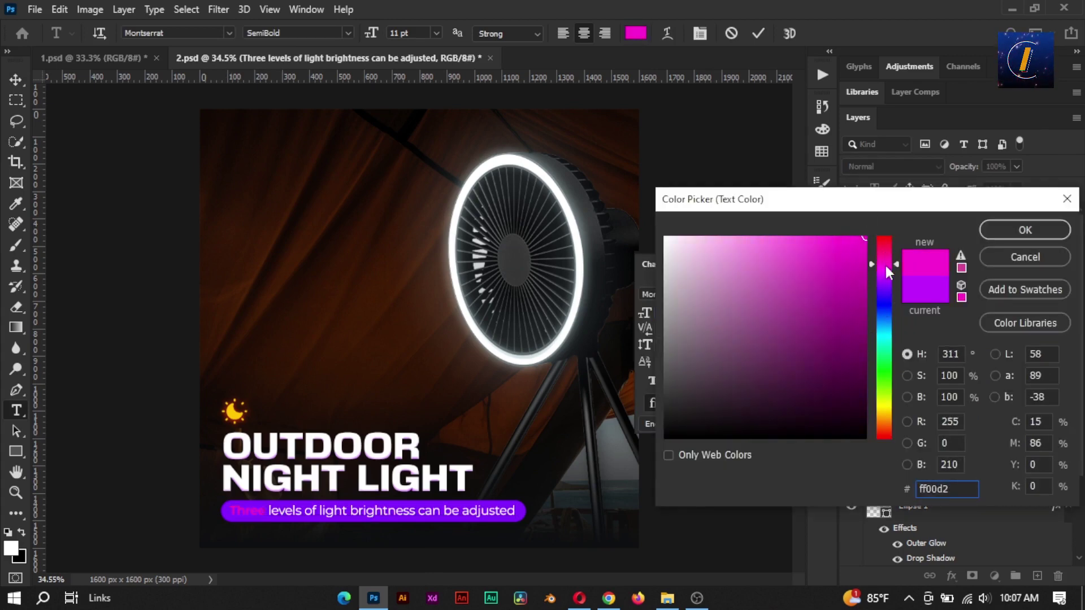
left_click(665, 238)
left_click(1018, 231)
left_click_drag(265, 503, 357, 496)
key("ctrl+z")
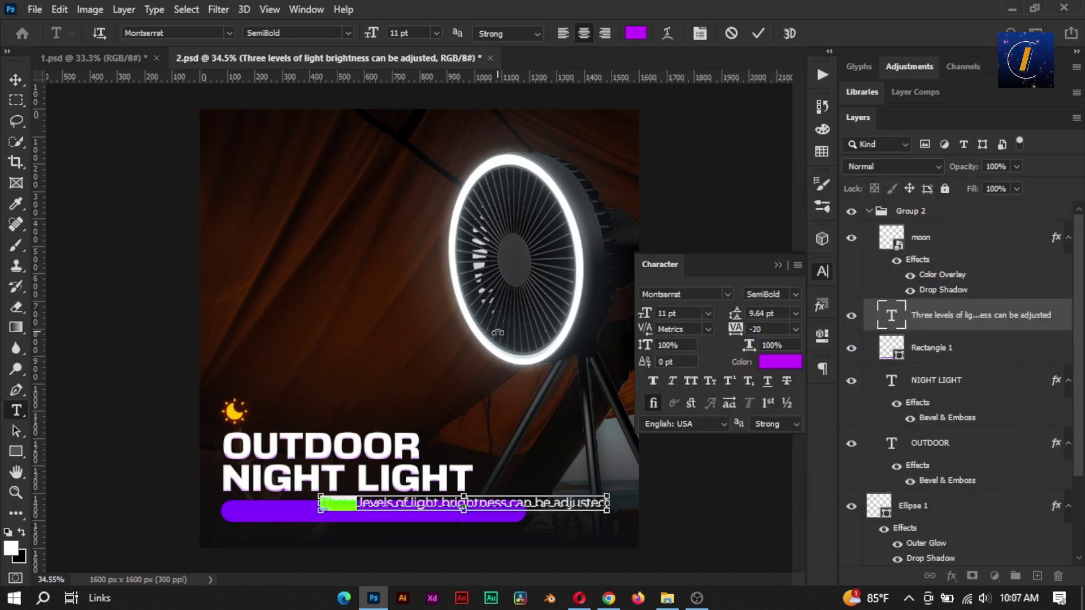
left_click(732, 34)
- Recolor the word Three in the description text to white
double_click(891, 315)
left_click_drag(268, 508, 224, 507)
left_click(775, 364)
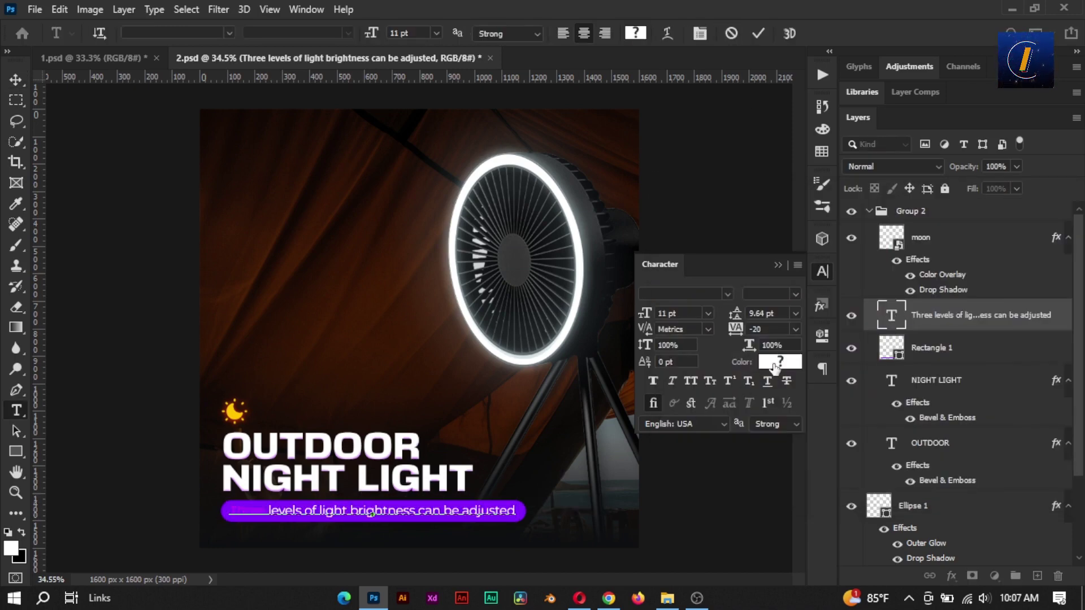
left_click(666, 237)
left_click(1024, 230)
- Set the rest of the description text to Montserrat Medium and commit the text edit
left_click_drag(516, 511, 269, 509)
left_click(796, 294)
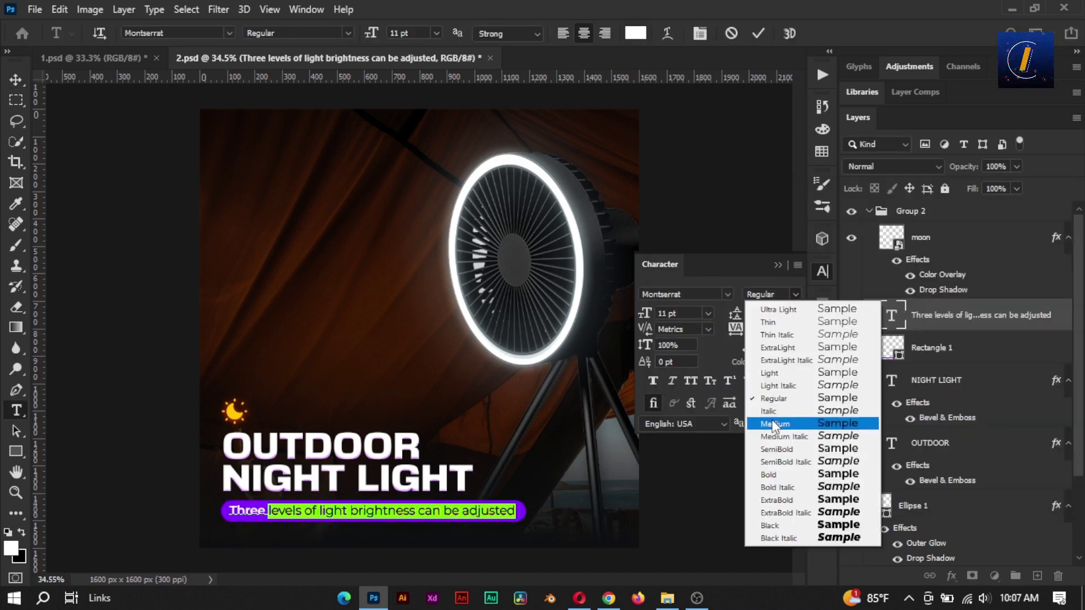
left_click(773, 424)
left_click(758, 34)
key("v")
left_click(733, 180)
- Scale down the description text and its purple rectangle together, keeping them aligned with the headline's left edge
left_click(865, 312)
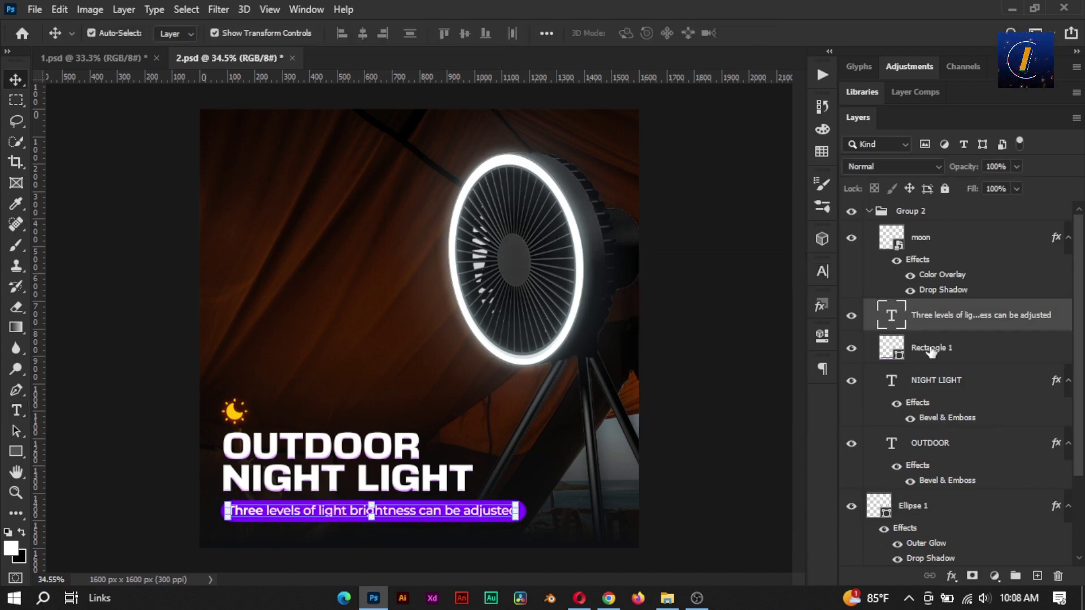
left_click(865, 347, "shift")
key("ctrl+t")
left_click_drag(526, 521, 479, 515)
left_click(787, 34)
left_click(726, 282)
left_click(906, 319)
left_click(909, 357, "shift")
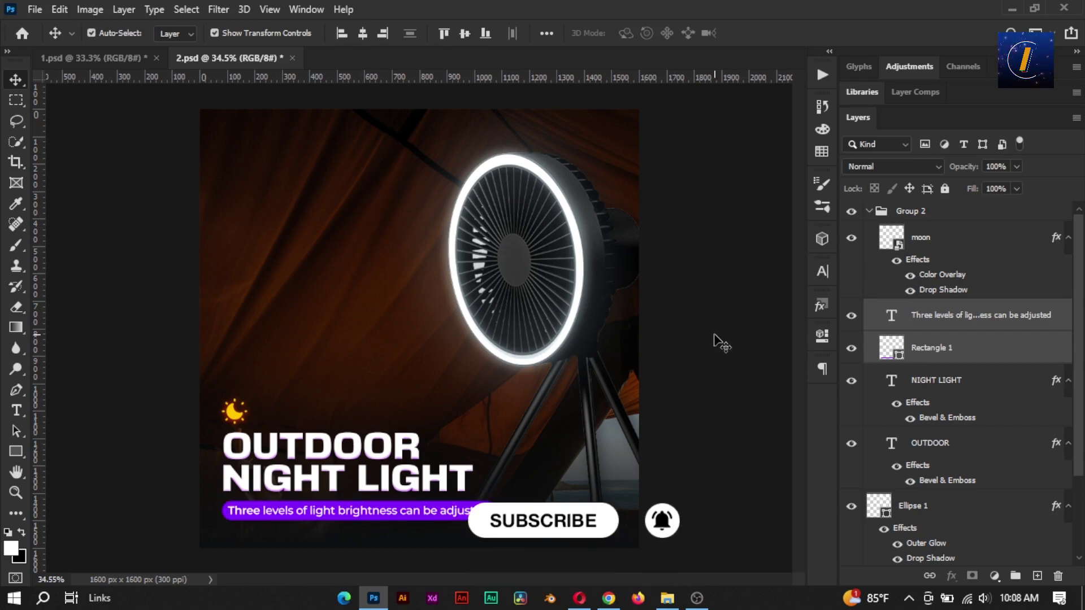
left_click(730, 366)
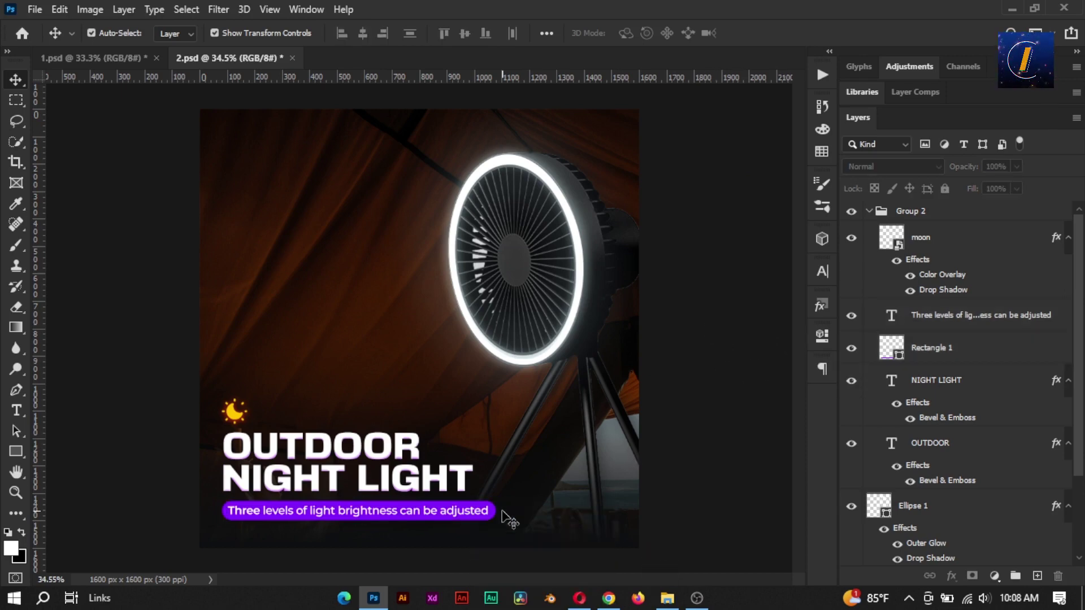
- Add a Gradient Overlay to the purple rectangle and open its gradient for editing
left_click(503, 512)
left_click(995, 575)
left_click(955, 313)
left_click(1041, 327)
left_click(952, 575)
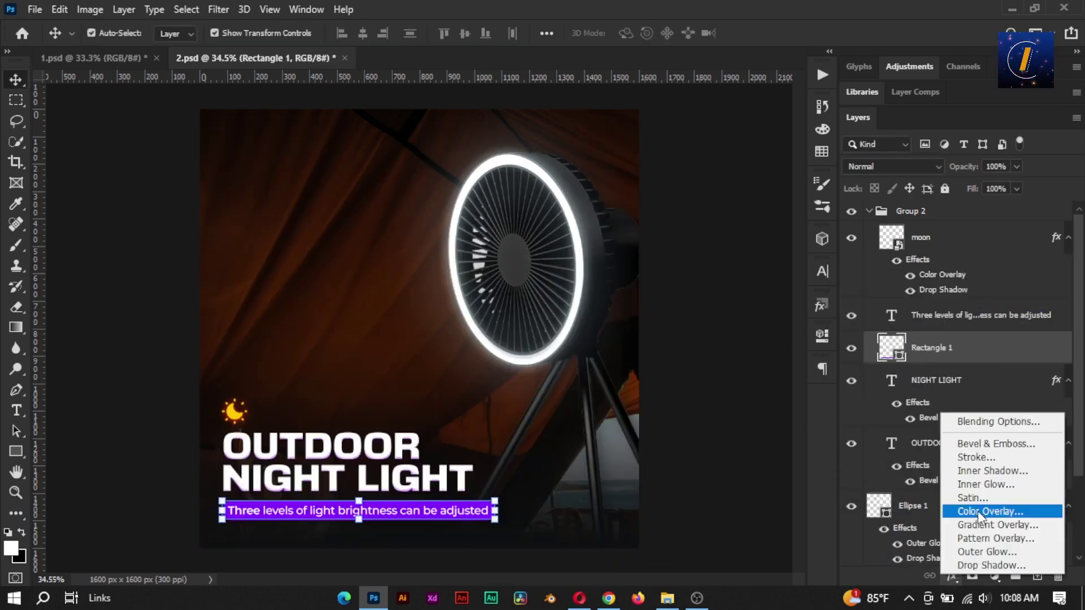
left_click(983, 524)
left_click(766, 156)
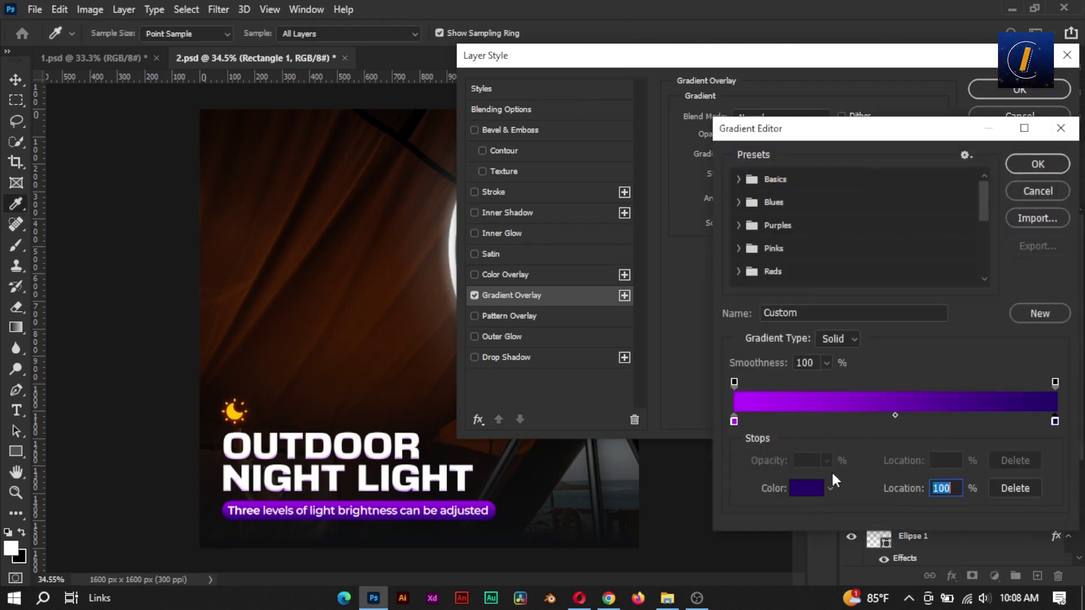
- Set the gradient's end stop to a dark indigo, apply the overlay and save the document
left_click(832, 470)
left_click_drag(877, 341, 865, 371)
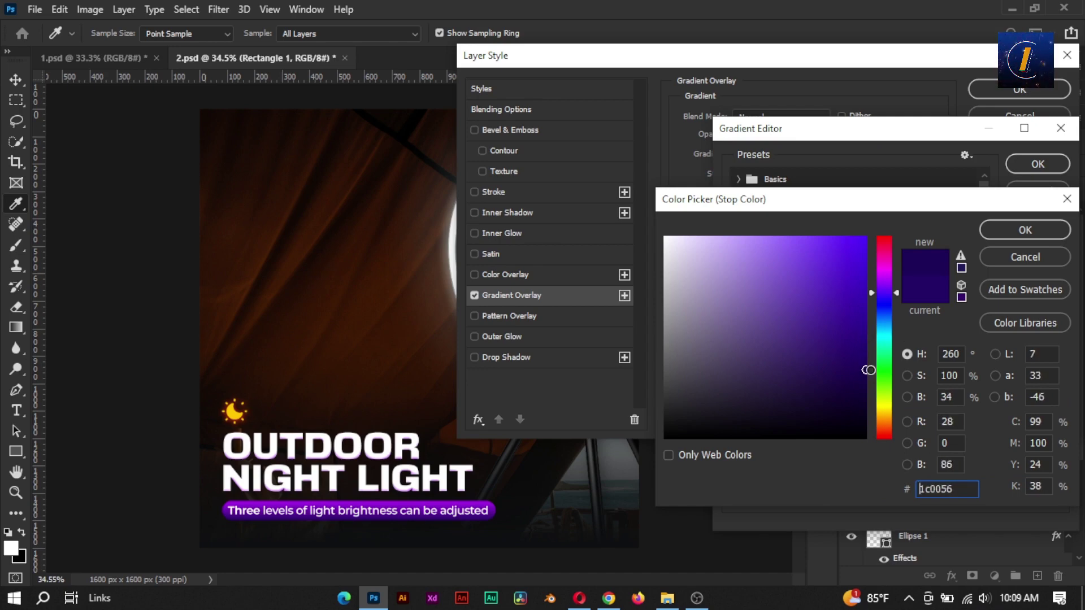
left_click_drag(869, 368, 870, 368)
left_click(1025, 230)
left_click(1040, 158)
left_click(1032, 91)
left_click(696, 268)
key("ctrl+s")
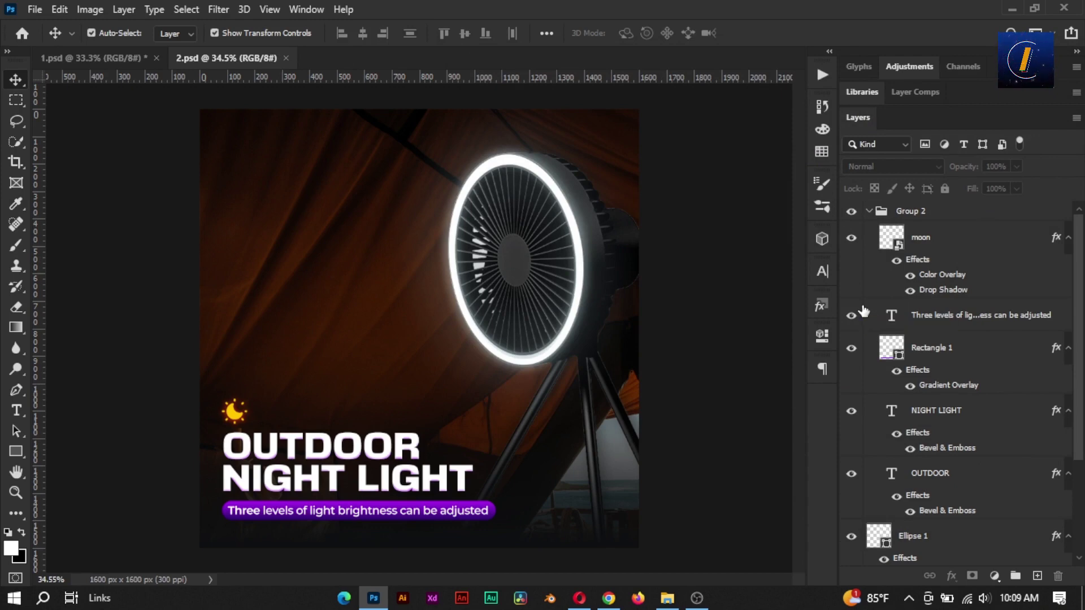
- Hide the Bevel & Emboss effects on the NIGHT LIGHT and OUTDOOR layers
scroll(565, 390, "down", 6)
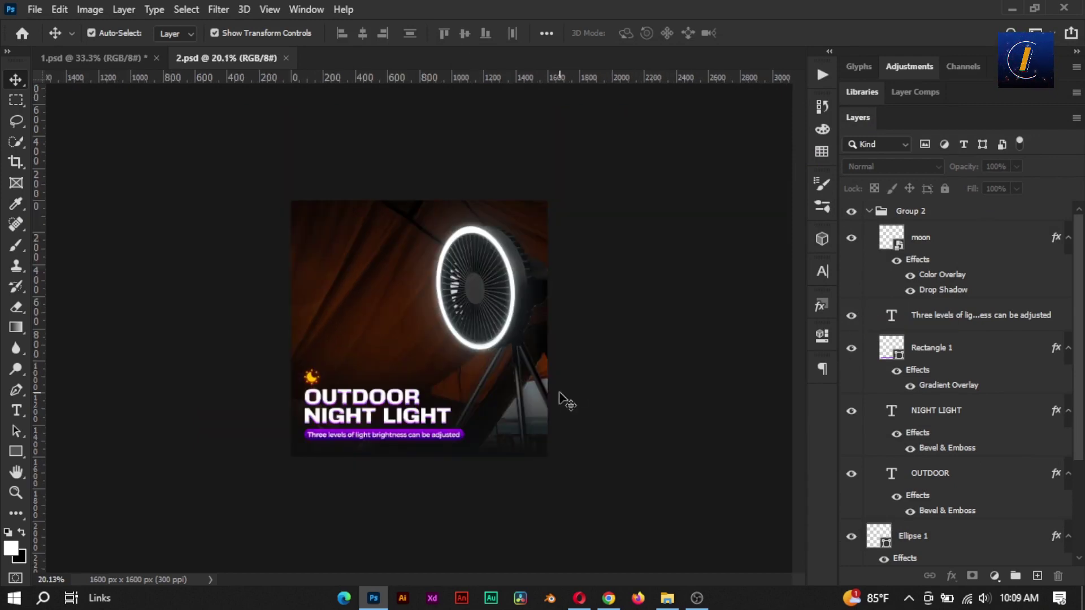
scroll(560, 392, "up", 6)
left_click(397, 454)
left_click(897, 434)
left_click(686, 373)
scroll(646, 365, "down", 4)
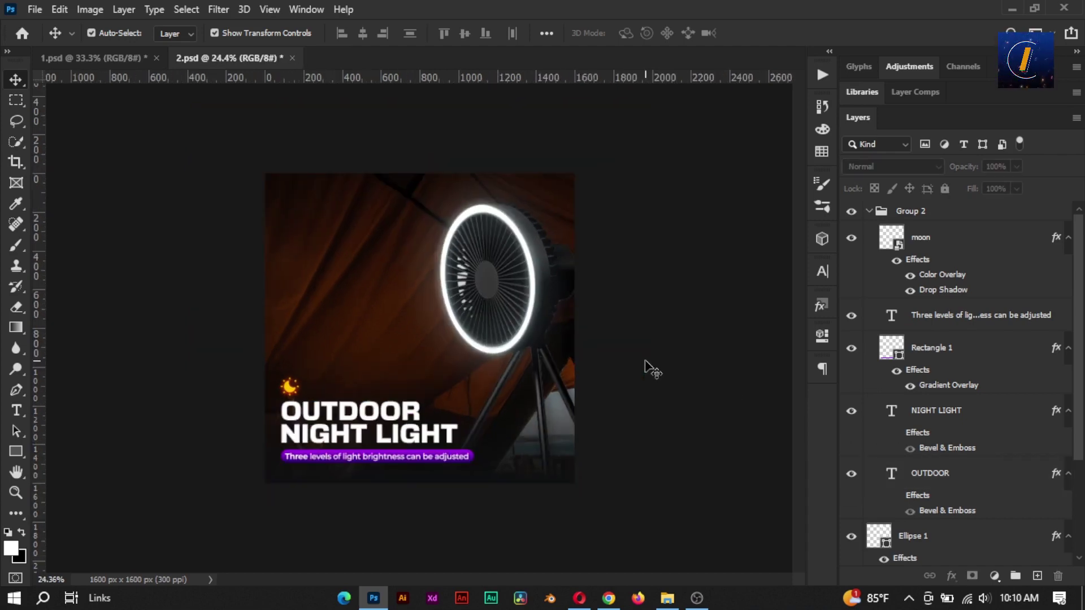
scroll(647, 365, "up", 3)
- Add a guide layout with margins on all four sides of the canvas, and collapse and select Group 2
left_click(270, 9)
left_click(316, 491)
key("Return")
left_click(869, 211)
left_click(897, 216)
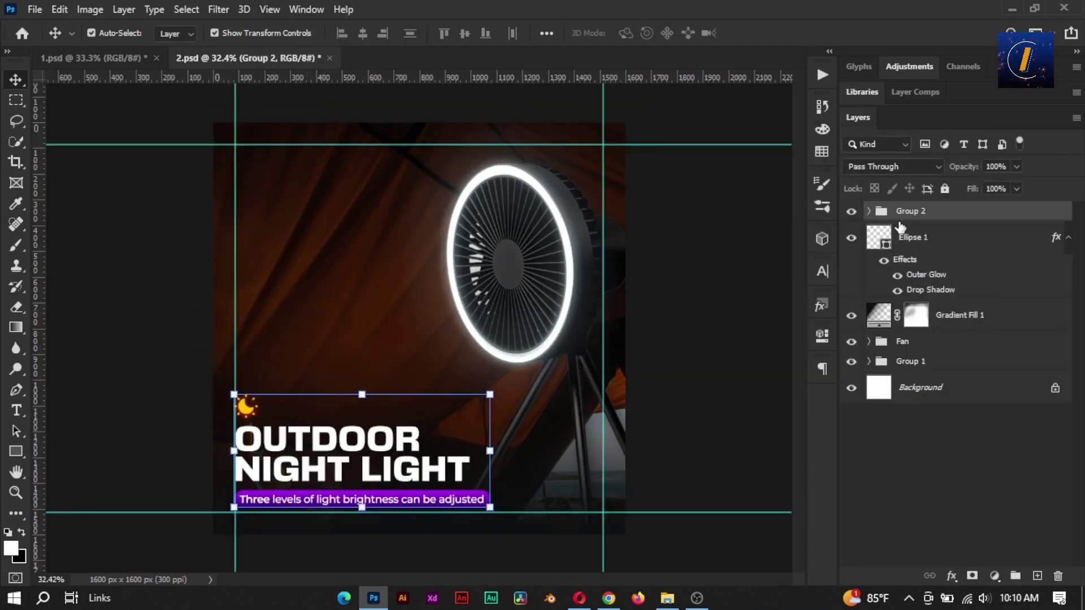
- Nudge Group 2 slightly down and right against the margin guides, and clear all guides from the canvas
key("Down")
key("Down")
key("Down")
key("Down")
key("Down")
key("Right")
left_click(681, 257)
left_click(269, 10)
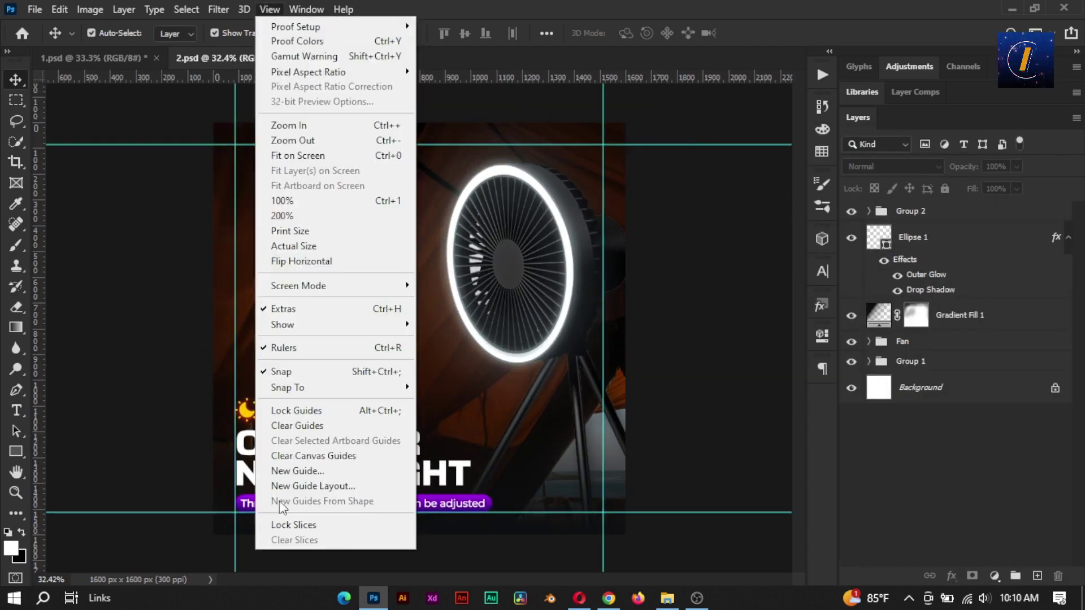
left_click(327, 424)
- Move the headline group with the moon icon and description higher on the canvas
left_click(441, 455)
left_click_drag(440, 455, 372, 417)
left_click(717, 302)
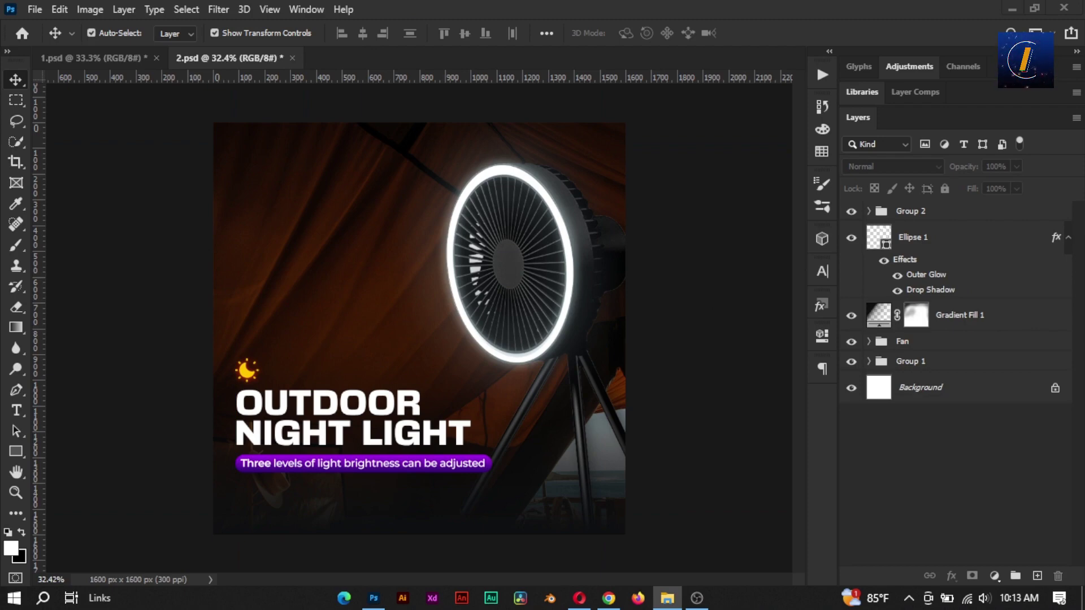
- Place the grass image pngwing.com (5), flip it horizontally and move it to the canvas's lower-right corner
left_click_drag(557, 487, 558, 486)
right_click(426, 373)
left_click(457, 352)
left_click_drag(498, 360, 697, 537)
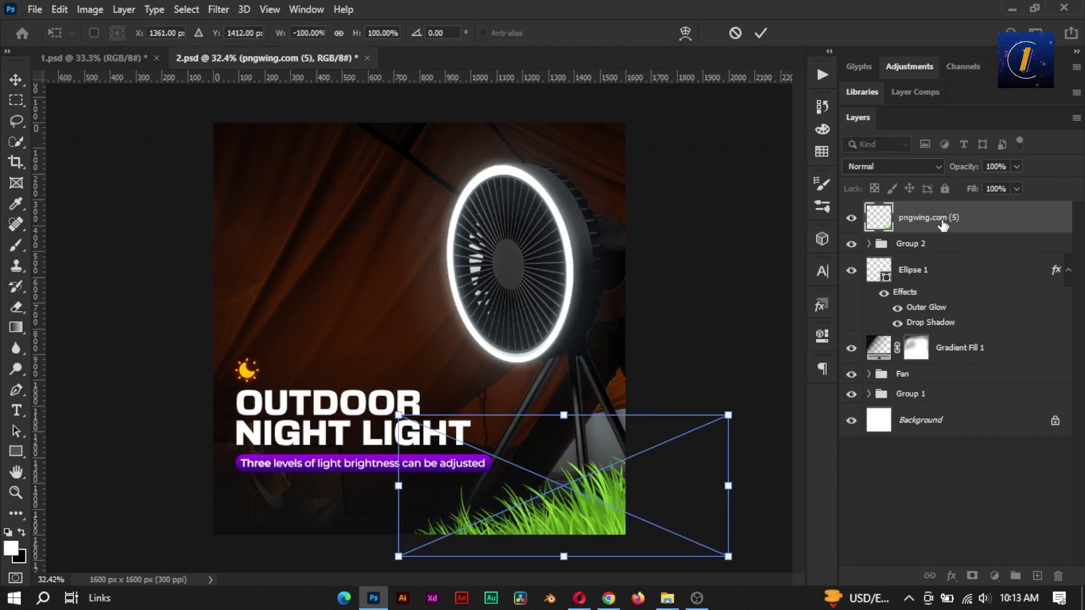
- Move the grass layer directly below Ellipse 1, shift the grass slightly right and down, and save the document
left_click_drag(932, 218, 945, 305)
left_click_drag(593, 513, 603, 518)
left_click(695, 366)
key("ctrl+s")
- Move Group 2 slightly upward on the canvas and deselect it
left_click(932, 212)
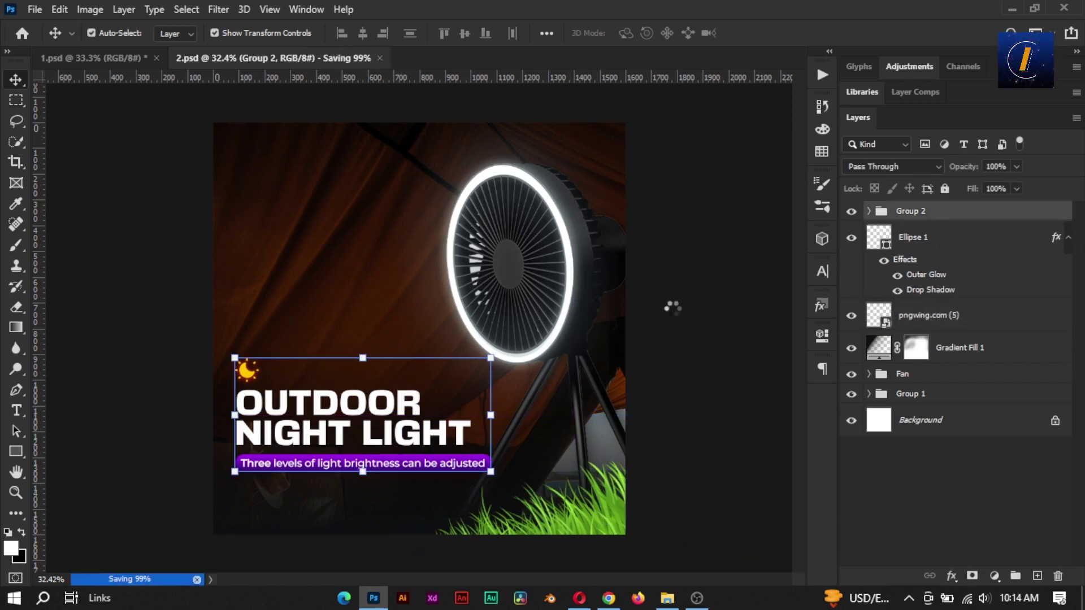
left_click_drag(354, 408, 355, 394)
left_click(720, 313, "ctrl")
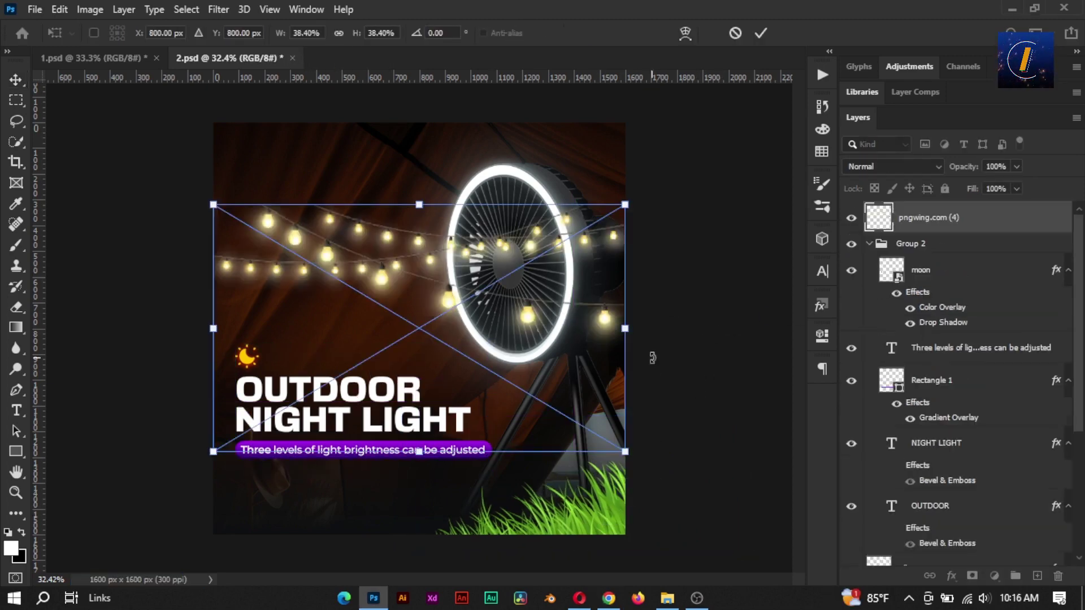
- Place the string lights image pngwing.com (4) and move its layer directly below the Fan group
key("Return")
left_click(869, 243)
left_click_drag(927, 217, 950, 415)
- Rotate the string lights and reposition them so the bulbs hang across the canvas's upper-left corner
key("ctrl+t")
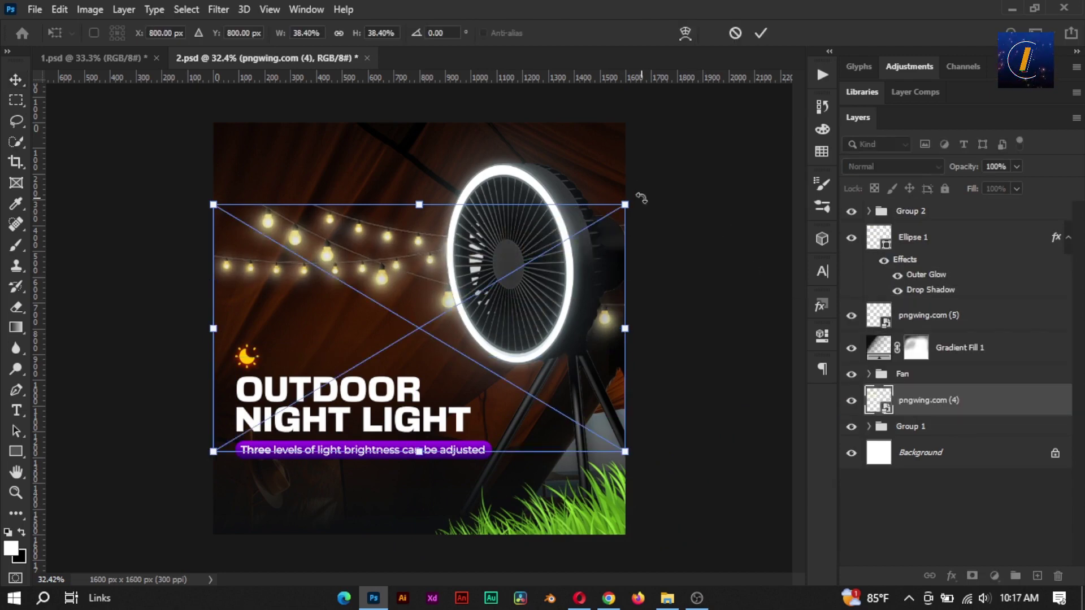
left_click_drag(642, 199, 591, 142)
left_click_drag(380, 250, 455, 201)
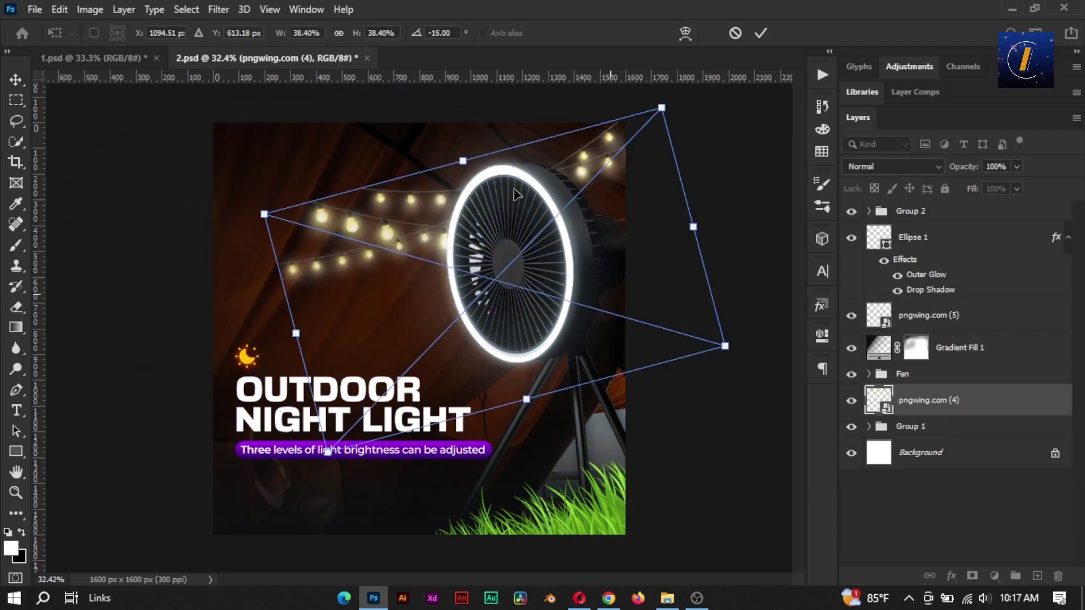
left_click_drag(611, 149, 355, 96)
left_click_drag(452, 175, 415, 115)
left_click_drag(233, 140, 361, 90)
left_click(763, 34)
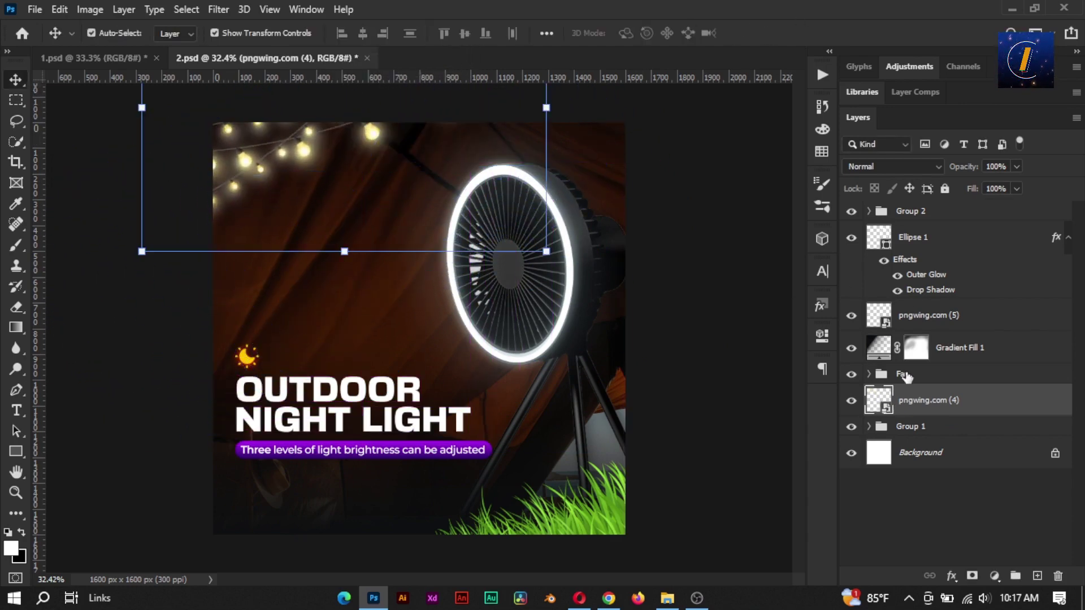
- Apply a Gaussian Blur with a radius of 5.8 pixels to the string lights
left_click(218, 9)
left_click(447, 246)
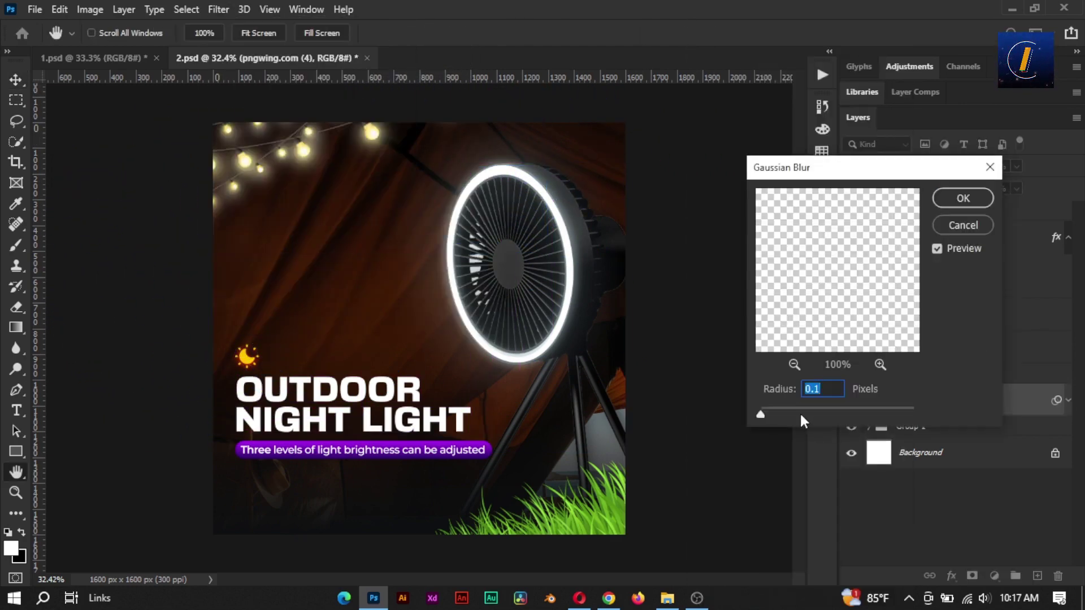
left_click_drag(871, 412, 795, 415)
key("Return")
- Enlarge the string lights and shift them right so they span the top of the canvas
key("ctrl+t")
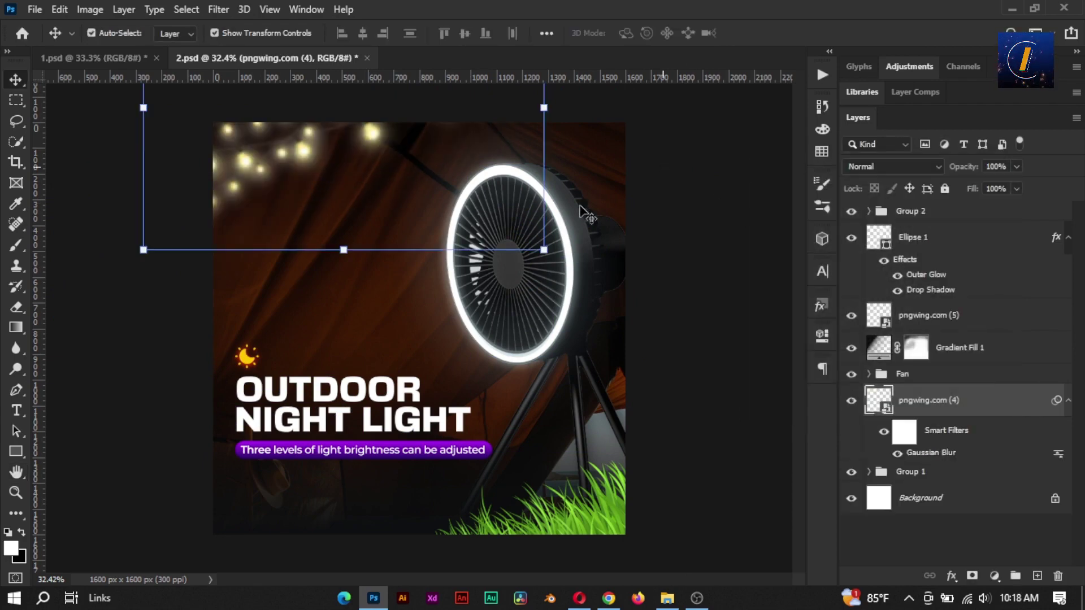
left_click(571, 242)
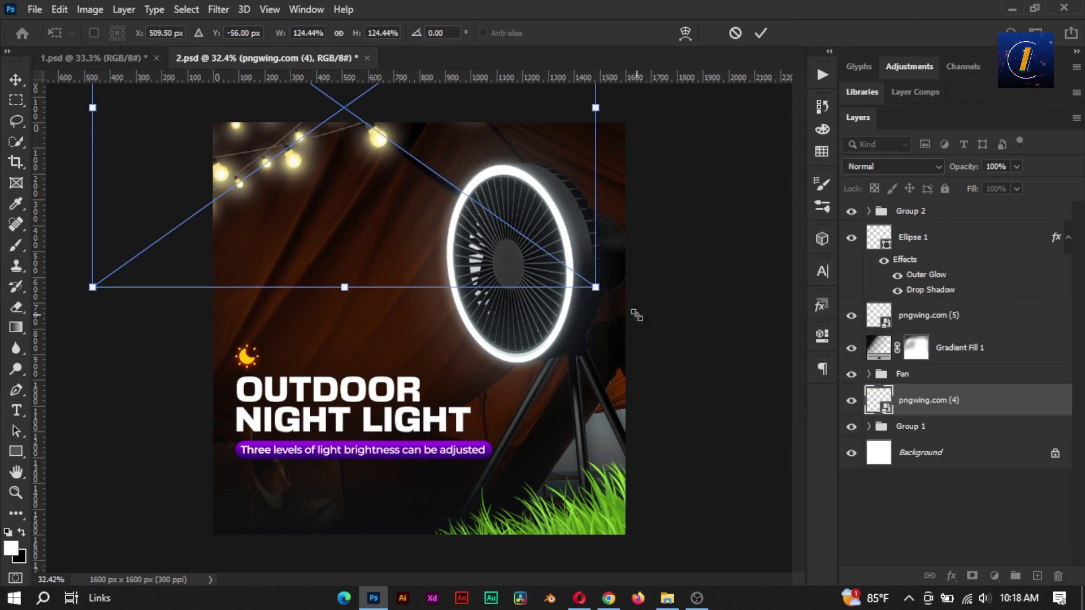
left_click_drag(637, 316, 644, 354)
left_click_drag(356, 168, 438, 140)
key("Return")
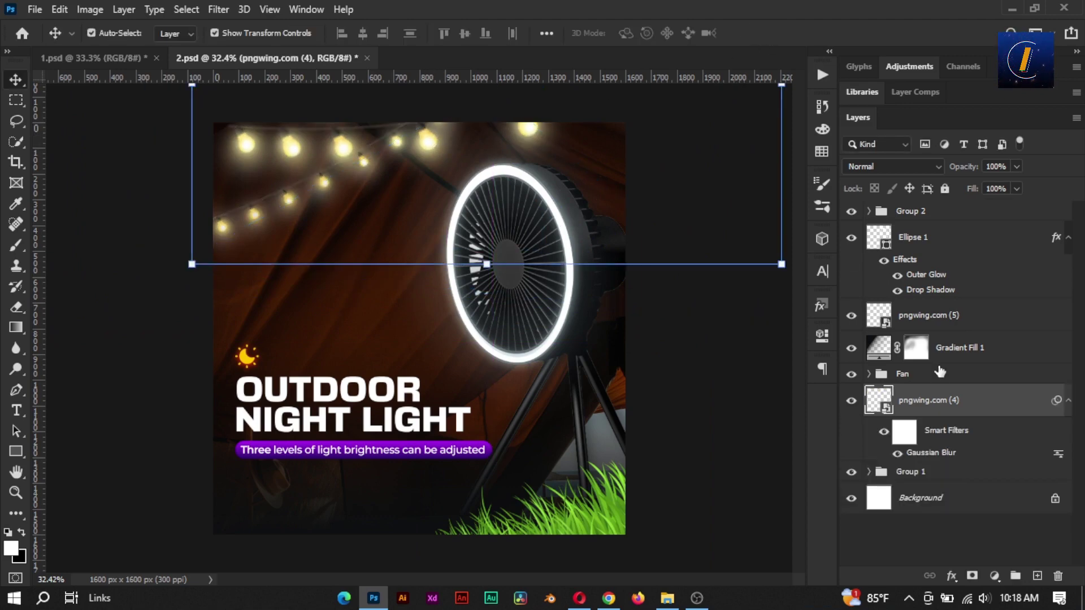
- Set the string lights' Gaussian Blur radius to 8.4 pixels and their layer opacity to 61%
double_click(947, 460)
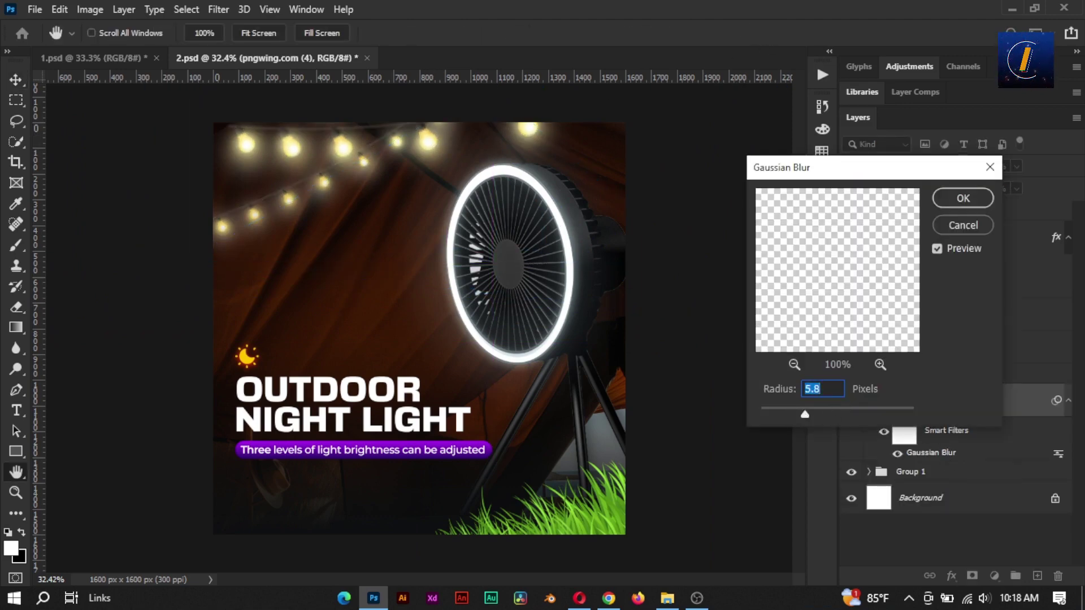
left_click_drag(837, 410, 818, 414)
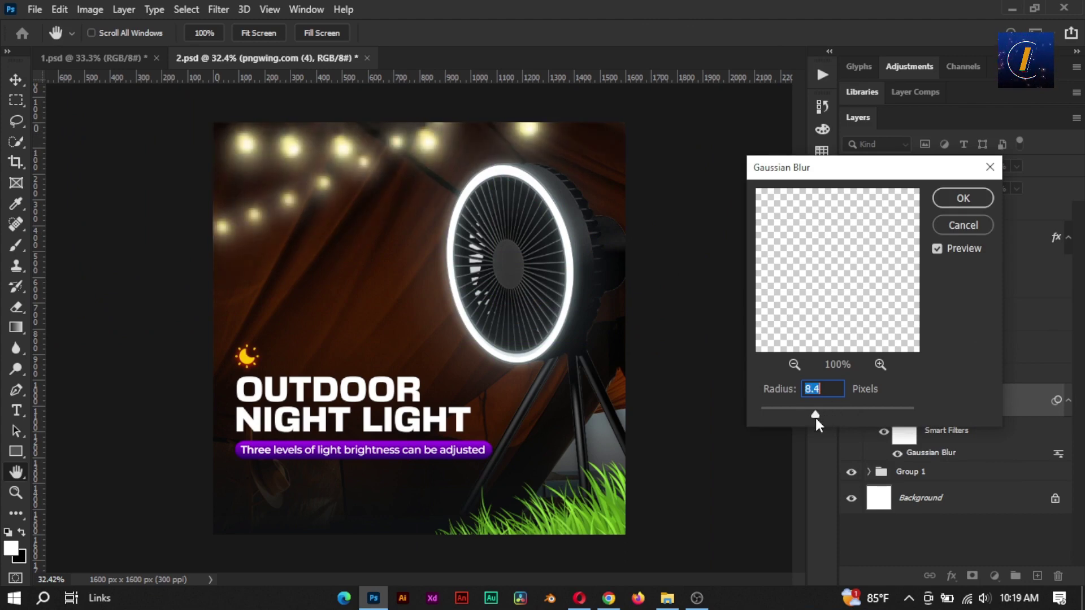
left_click(963, 198)
left_click_drag(1016, 167, 1047, 179)
- Apply a Gaussian Blur with a radius of 3.5 pixels to the grass layer
left_click(938, 315)
left_click(218, 9)
mouse_move(339, 188)
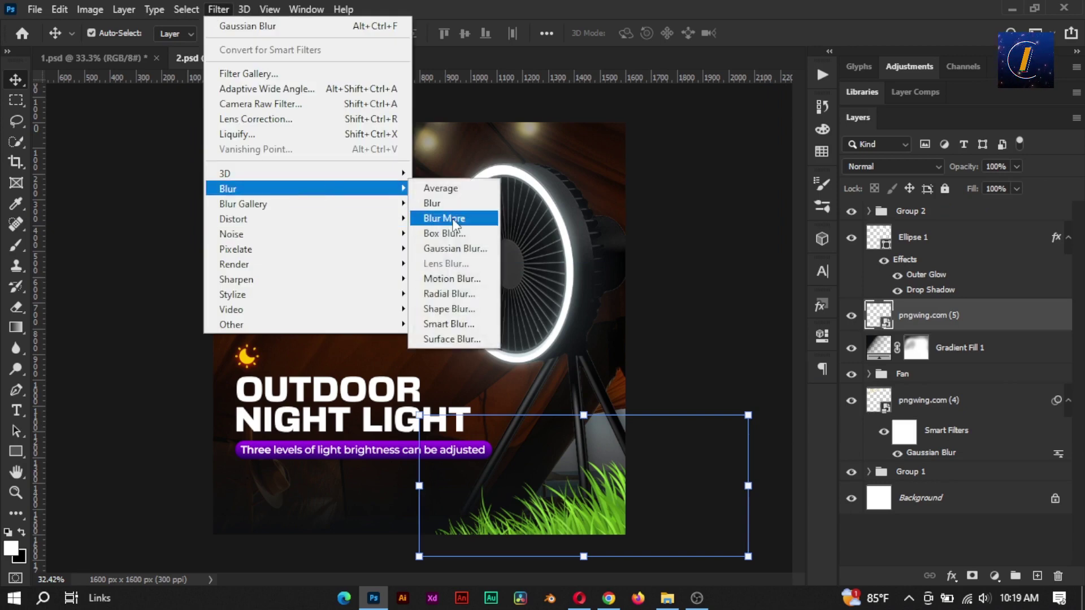
left_click(455, 249)
mouse_move(804, 415)
left_mouse_down()
mouse_move(775, 414)
mouse_move(789, 415)
left_mouse_up()
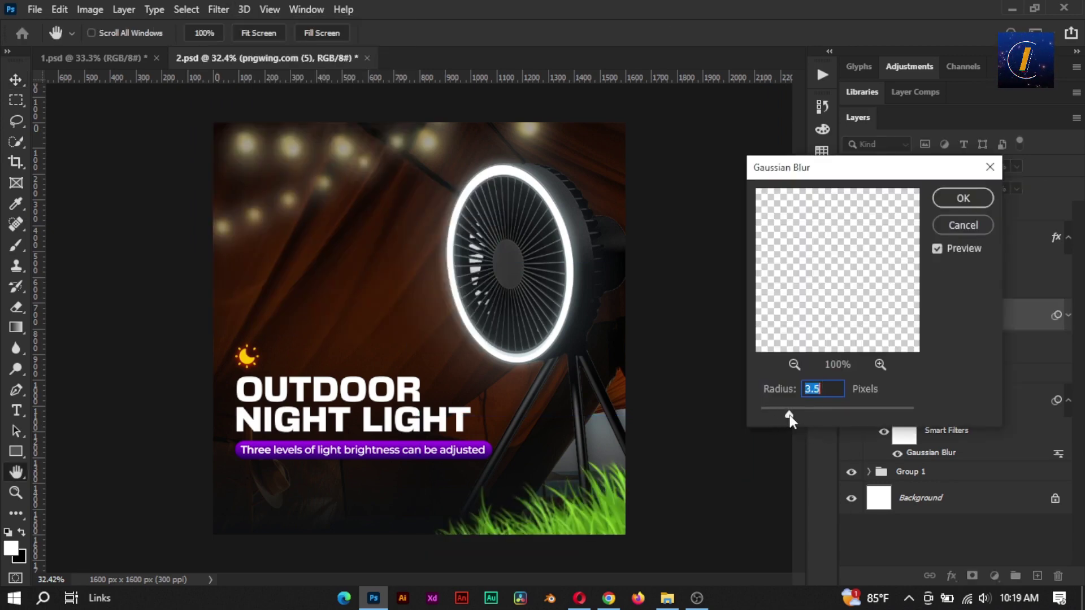
left_click(953, 202)
- Set the string lights layer's fill to 78%
left_click(954, 453)
left_click_drag(1017, 189, 1002, 209)
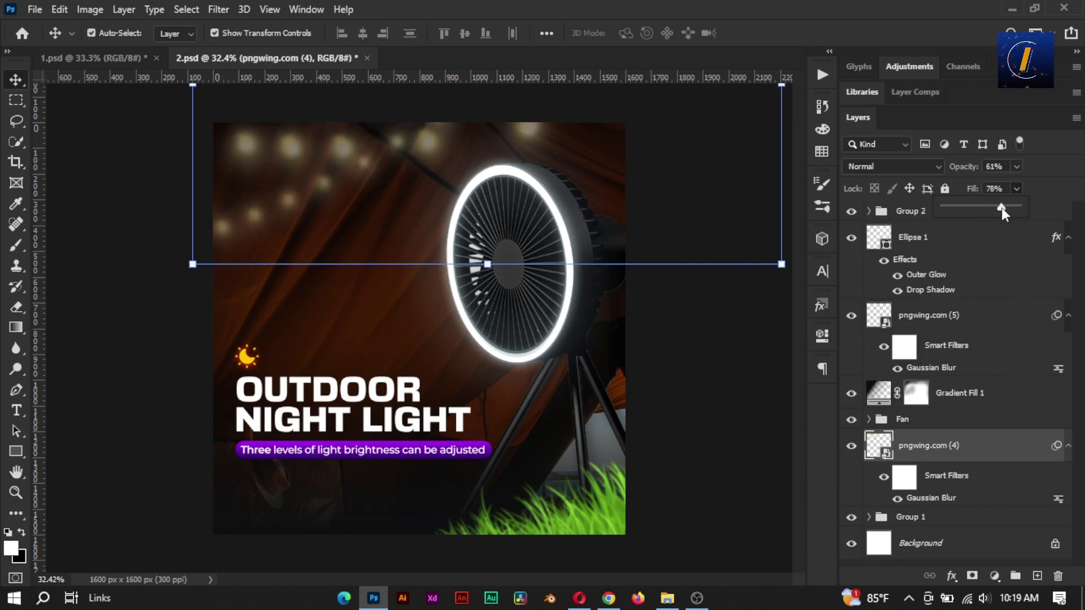
left_click(961, 393)
- Add a Brightness/Contrast adjustment clipped to the Fan group, with brightness 39 and contrast -3
left_click(902, 419)
left_click(994, 576)
left_click(1013, 345)
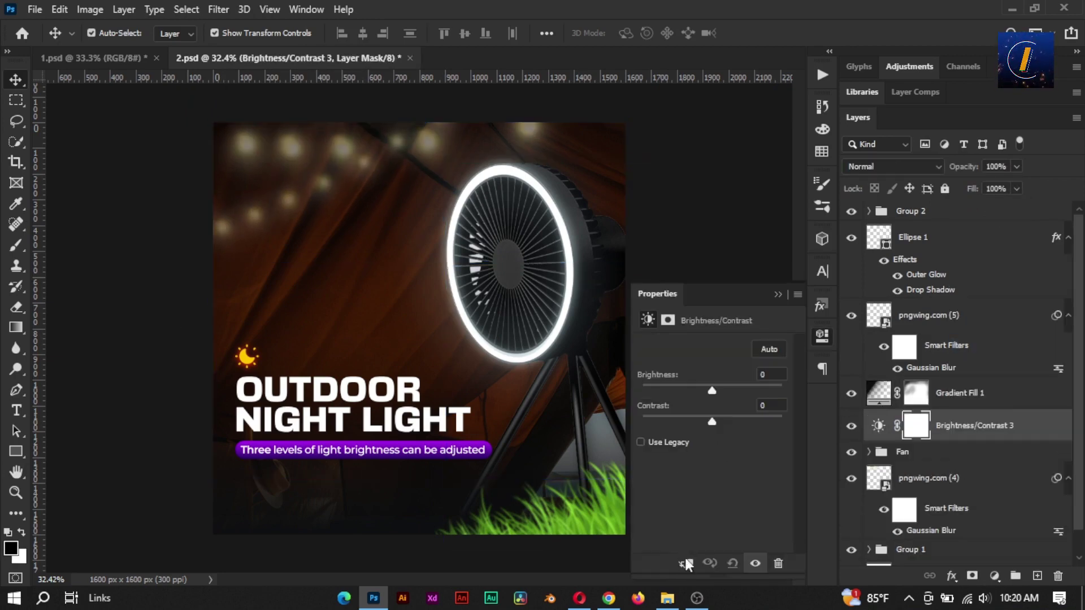
left_click(686, 564)
left_click_drag(712, 386, 713, 423)
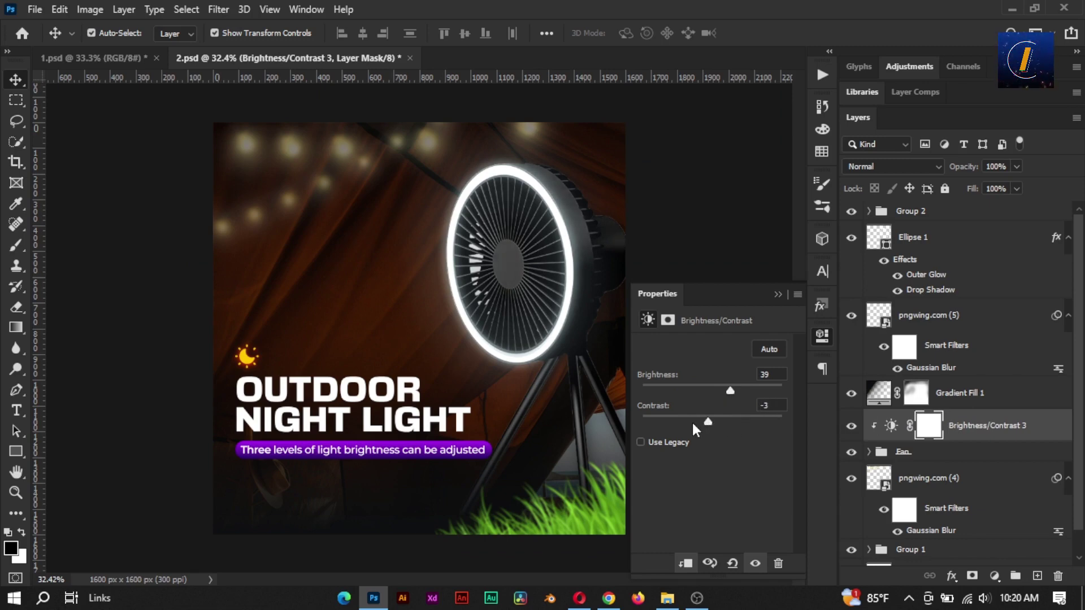
- Add a Levels adjustment clipped to the Fan group and set its black input level to 15
left_click(994, 575)
left_click(1003, 360)
left_click(685, 564)
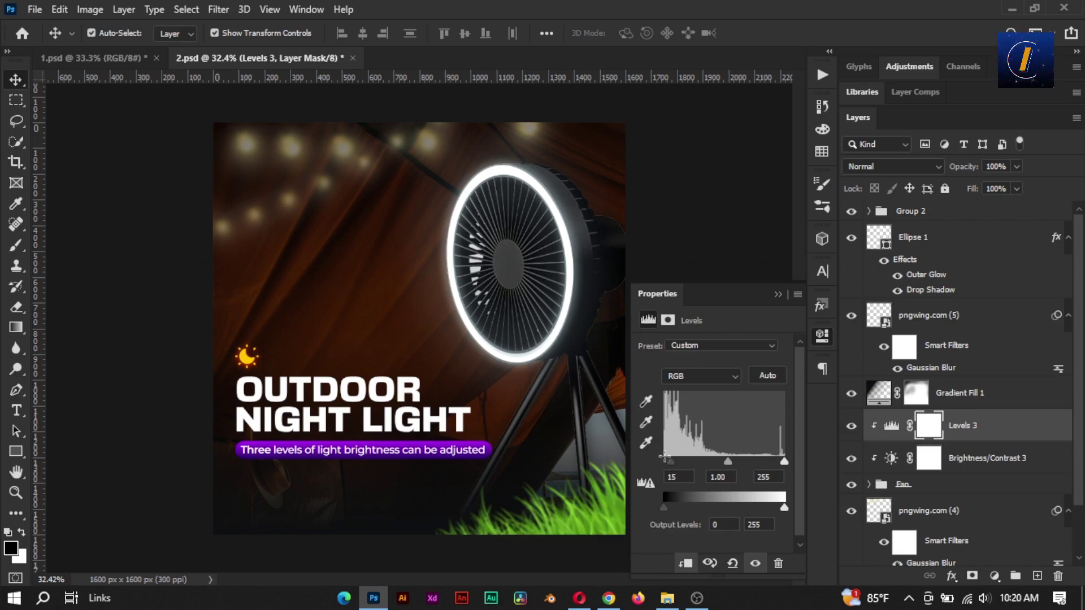